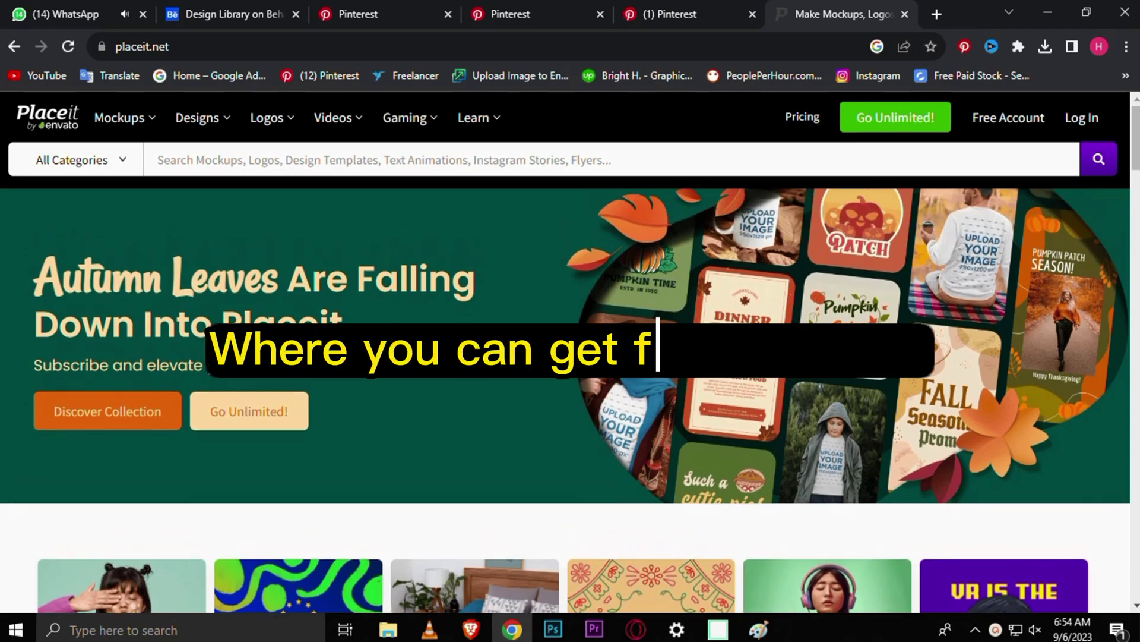
{"action": "scroll", "coordinate": [570, 357], "scroll_direction": "down", "scroll_amount": 9}
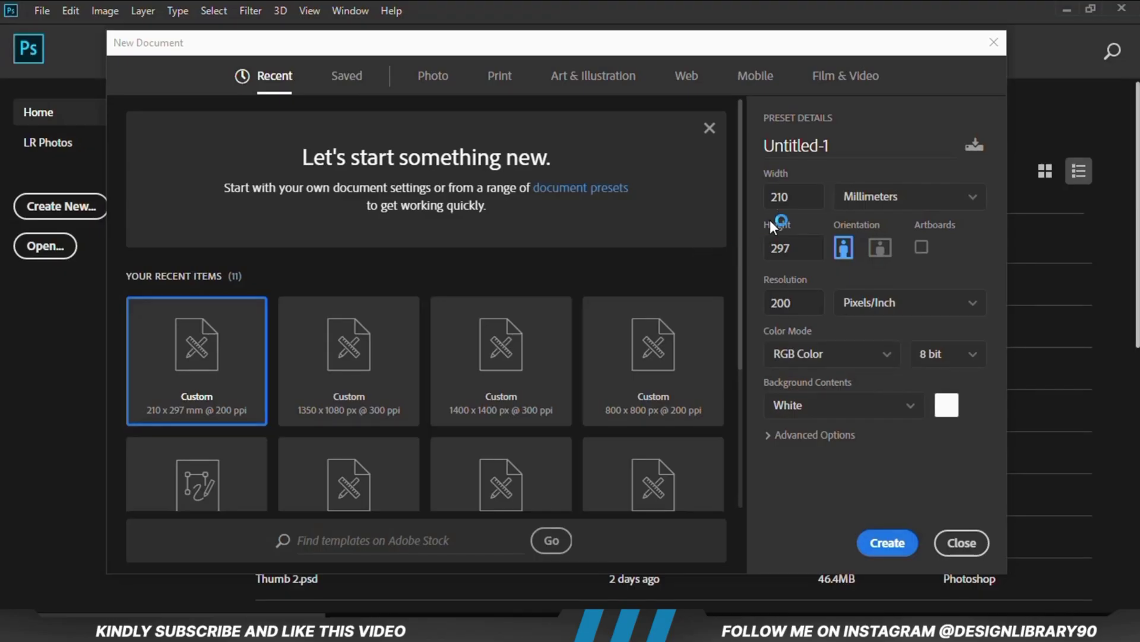
Create a new portrait document of 210 x 297 millimetres at 200 pixels/inch, RGB Color, with a white background.
{"action": "left_click", "coordinate": [799, 198]}
{"action": "left_click", "coordinate": [799, 244]}
{"action": "left_click", "coordinate": [806, 291]}
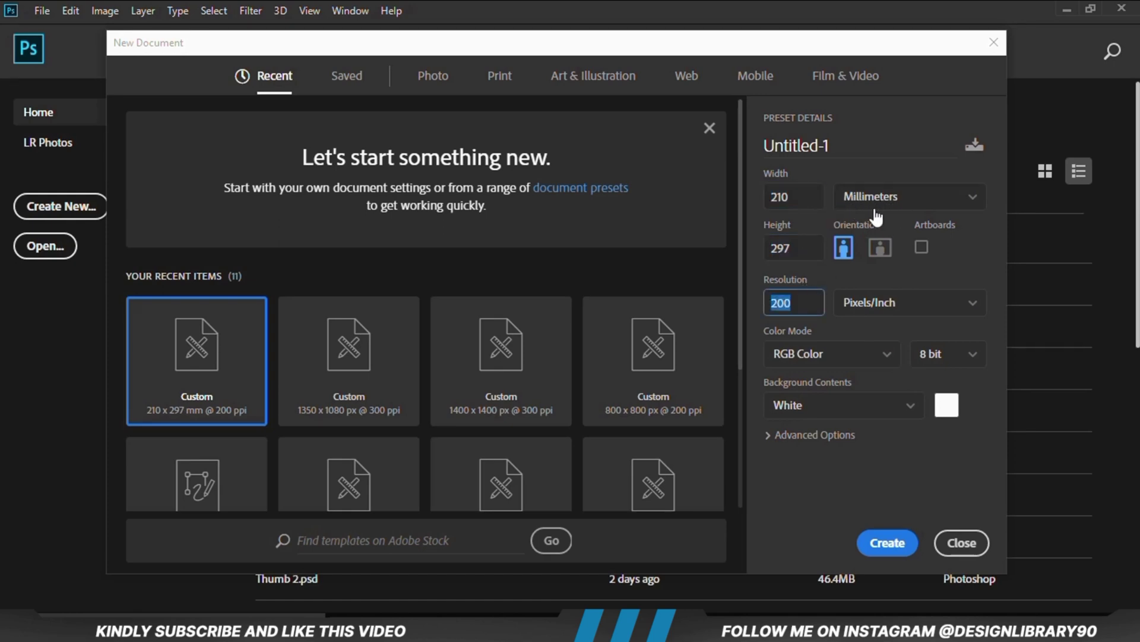
{"action": "left_click", "coordinate": [881, 544]}
Place the tomato paste image as an embedded object on the blank canvas.
{"action": "left_click", "coordinate": [42, 10]}
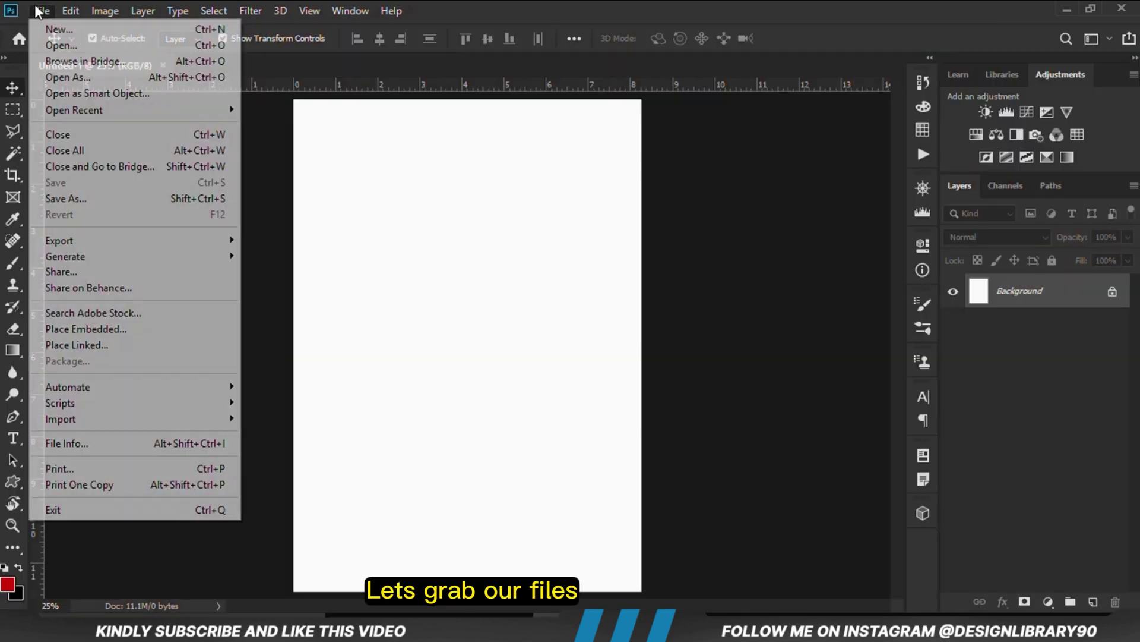
{"action": "left_click", "coordinate": [113, 330]}
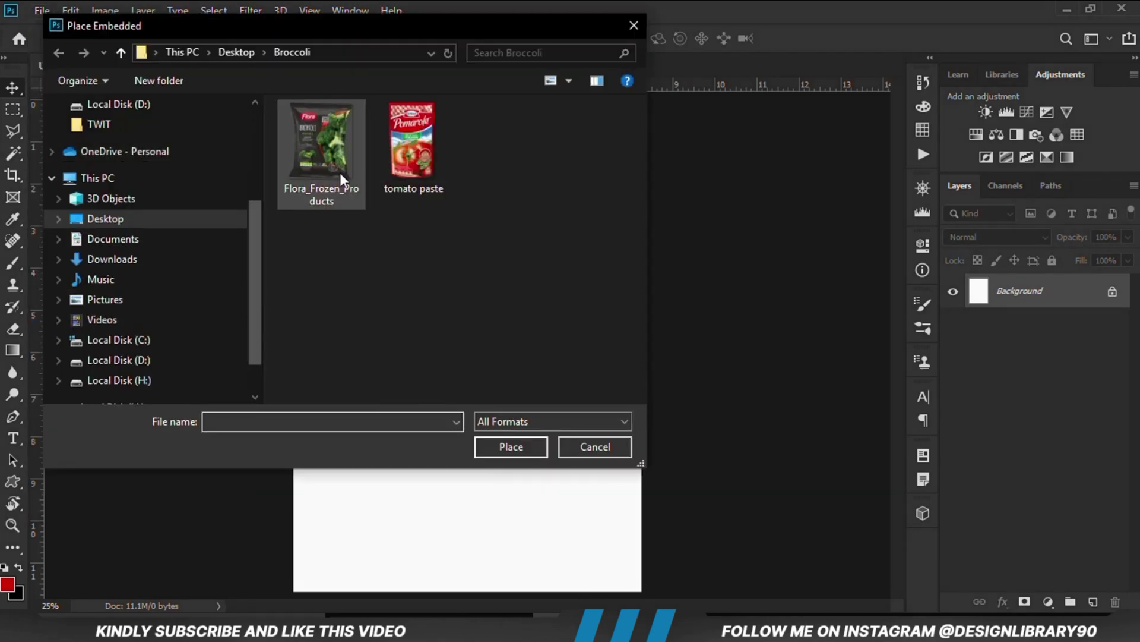
{"action": "left_click", "coordinate": [424, 161]}
{"action": "left_click", "coordinate": [507, 454]}
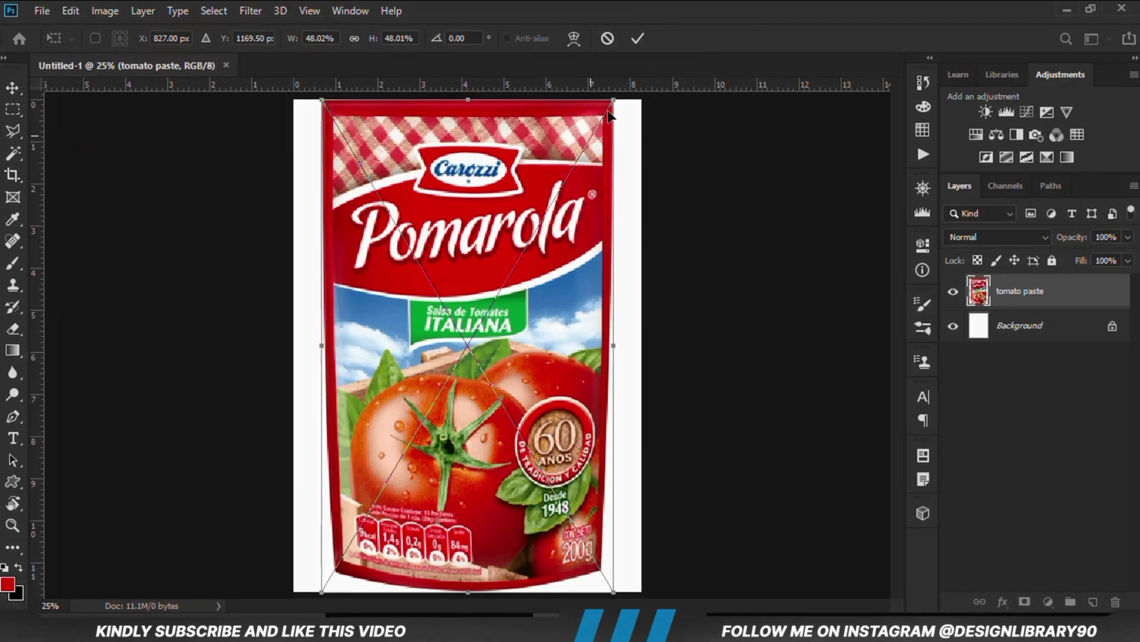
{"action": "key", "text": "Return"}
Place the Flora_Frozen_Products image as an embedded object above the tomato paste layer.
{"action": "left_click", "coordinate": [41, 11]}
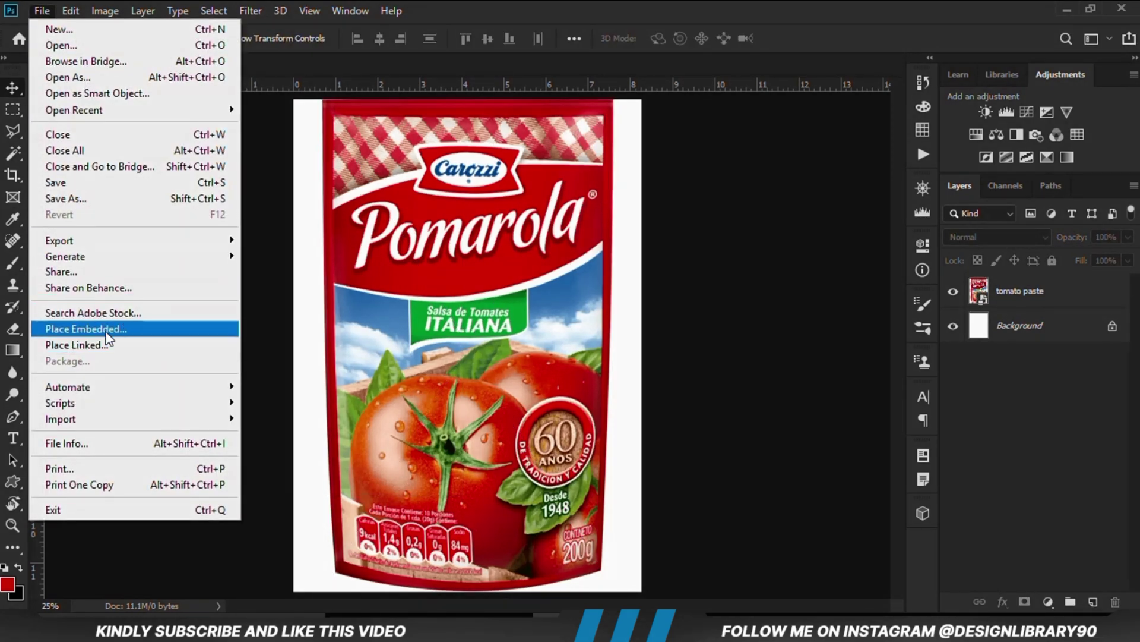
{"action": "left_click", "coordinate": [97, 333]}
{"action": "left_click", "coordinate": [324, 149]}
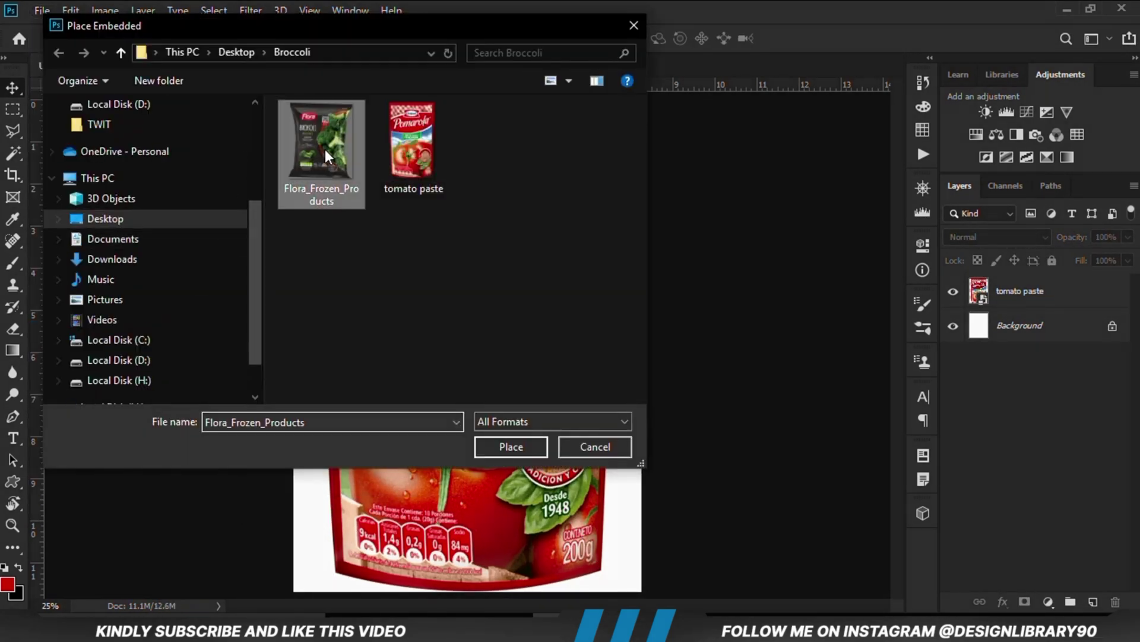
{"action": "left_click", "coordinate": [529, 450]}
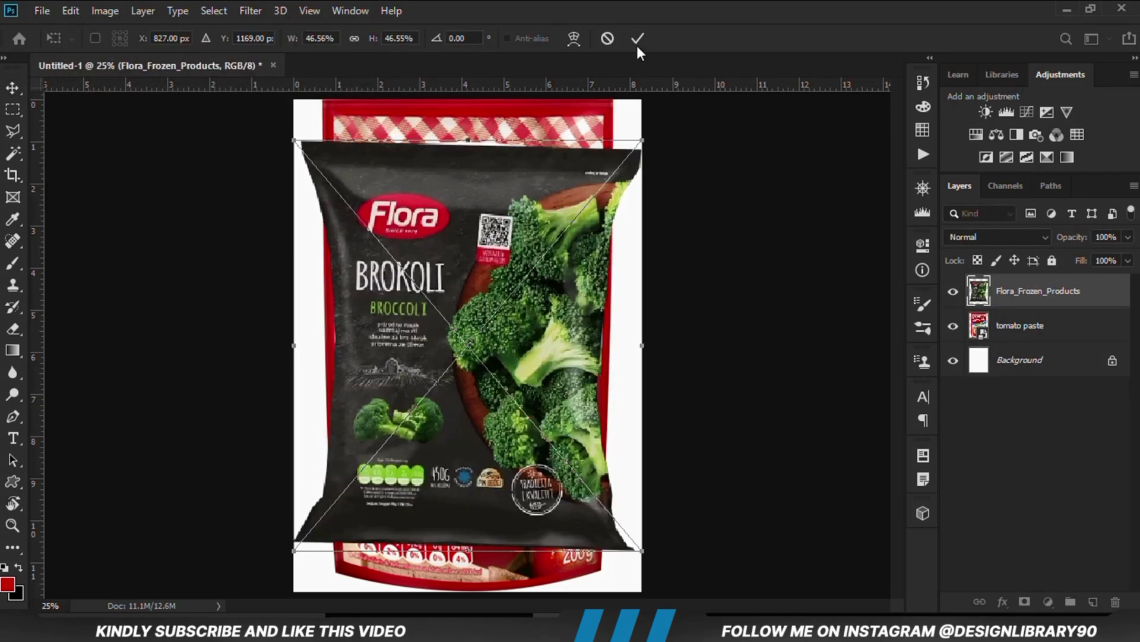
{"action": "key", "text": "Return"}
{"action": "left_click", "coordinate": [725, 307]}
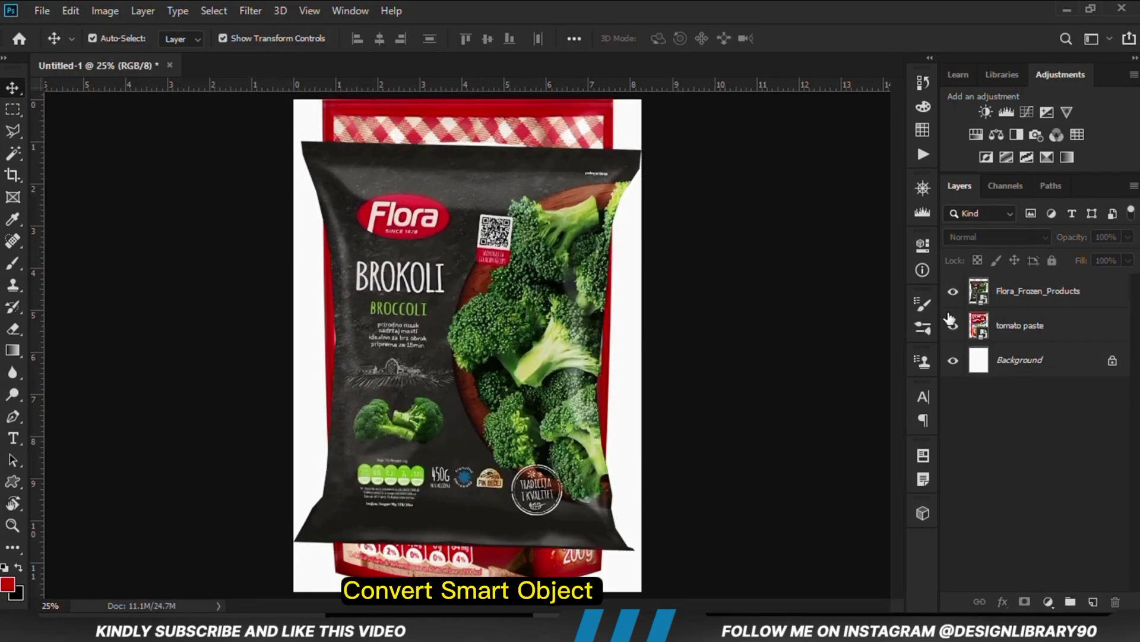
Hide the Flora_Frozen_Products layer and convert the tomato paste layer to a smart object.
{"action": "left_click", "coordinate": [953, 291]}
{"action": "left_click", "coordinate": [998, 336]}
{"action": "right_click", "coordinate": [998, 336]}
{"action": "left_click", "coordinate": [863, 178]}
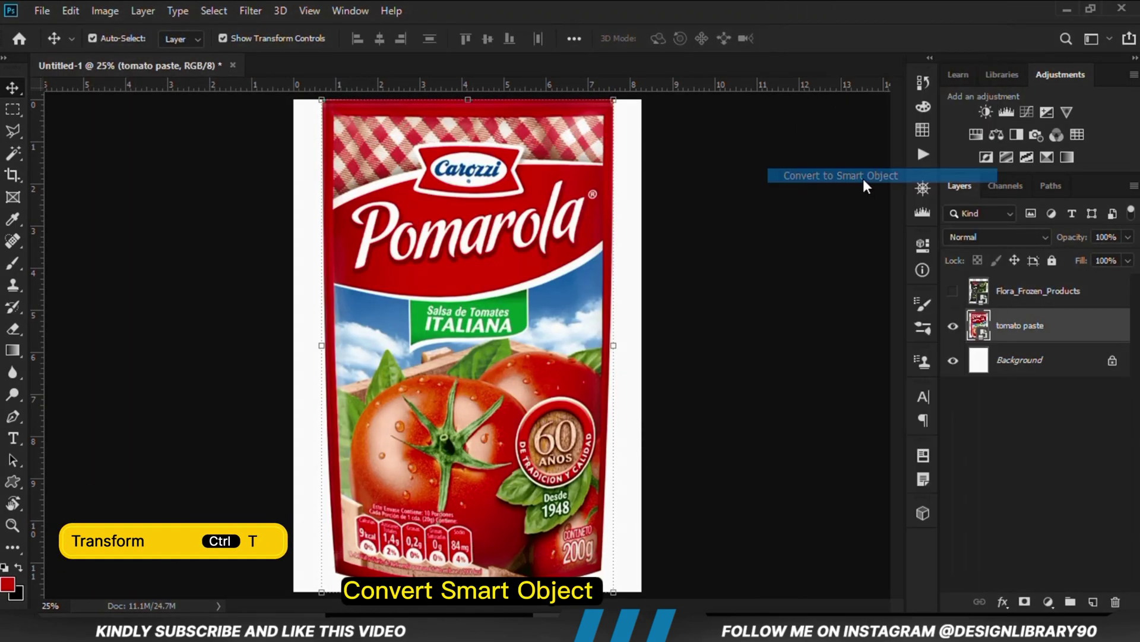
Scale the tomato paste pouch down and centre it on the page, leaving a white margin on all sides.
{"action": "key", "text": "ctrl+t"}
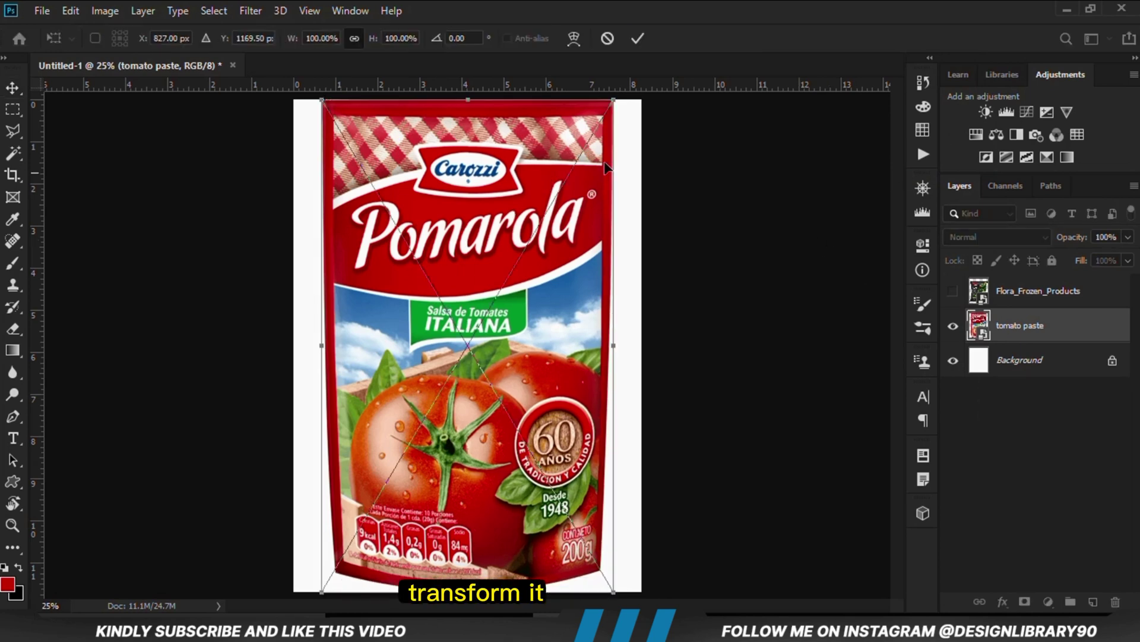
{"action": "left_click_drag", "start_coordinate": [616, 106], "coordinate": [571, 178]}
{"action": "left_click_drag", "start_coordinate": [449, 361], "coordinate": [470, 341]}
{"action": "left_click_drag", "start_coordinate": [468, 569], "coordinate": [462, 556]}
{"action": "key", "text": "Return"}
{"action": "left_click", "coordinate": [730, 446]}
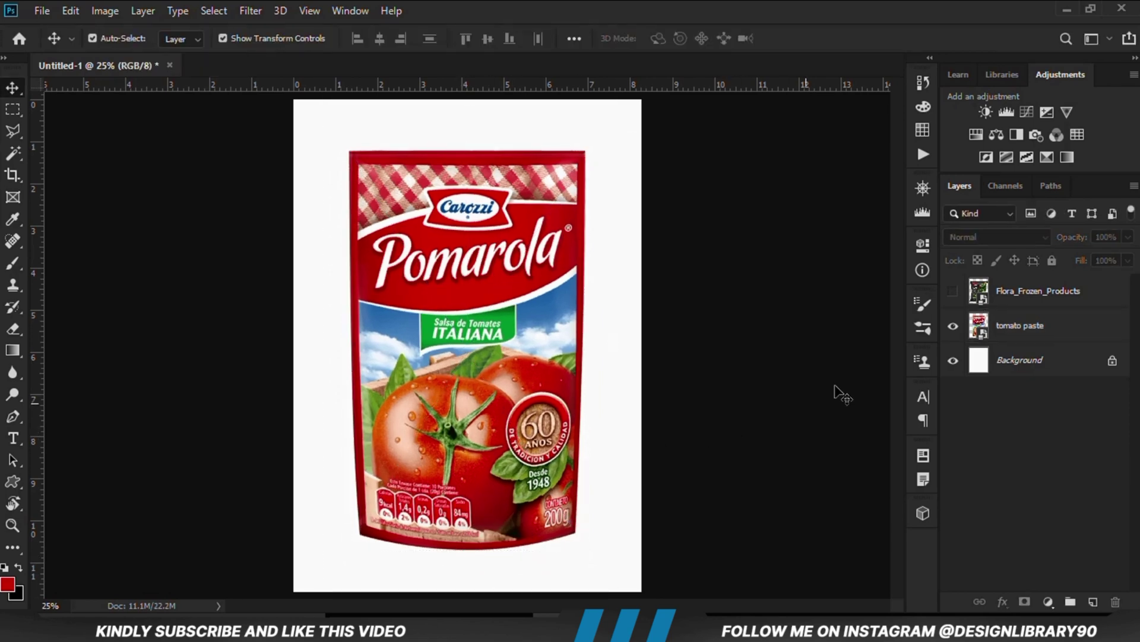
Show the Flora_Frozen_Products layer again and convert it to a smart object.
{"action": "left_click", "coordinate": [952, 292]}
{"action": "right_click", "coordinate": [1014, 294]}
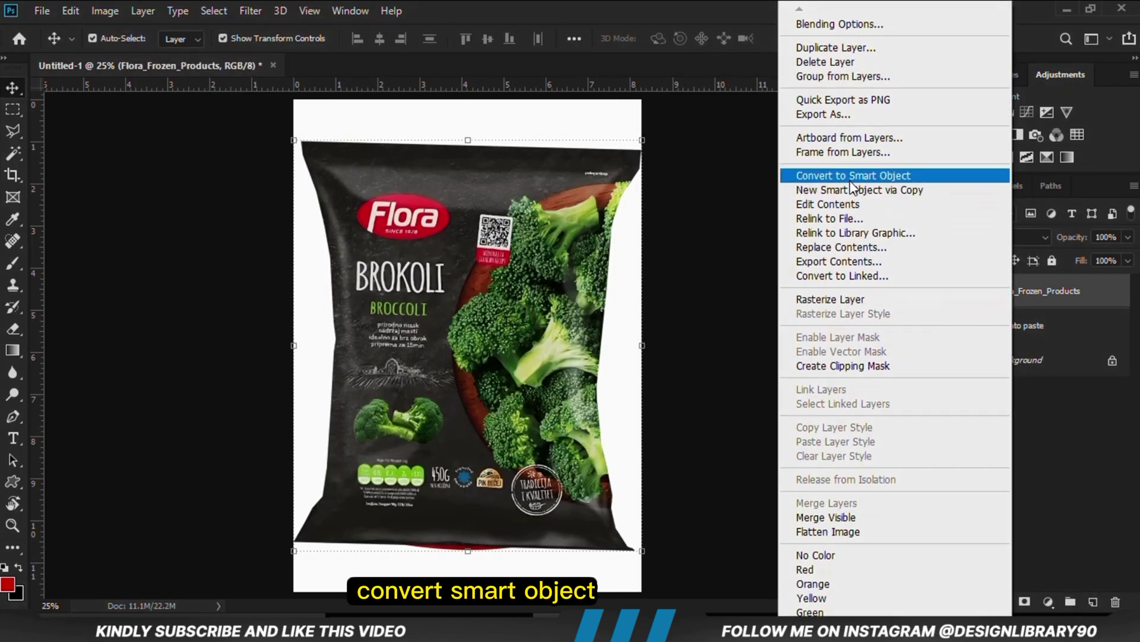
{"action": "left_click", "coordinate": [817, 176]}
Scale the Flora broccoli bag down slightly and position it over the tomato pouch.
{"action": "key", "text": "ctrl+t"}
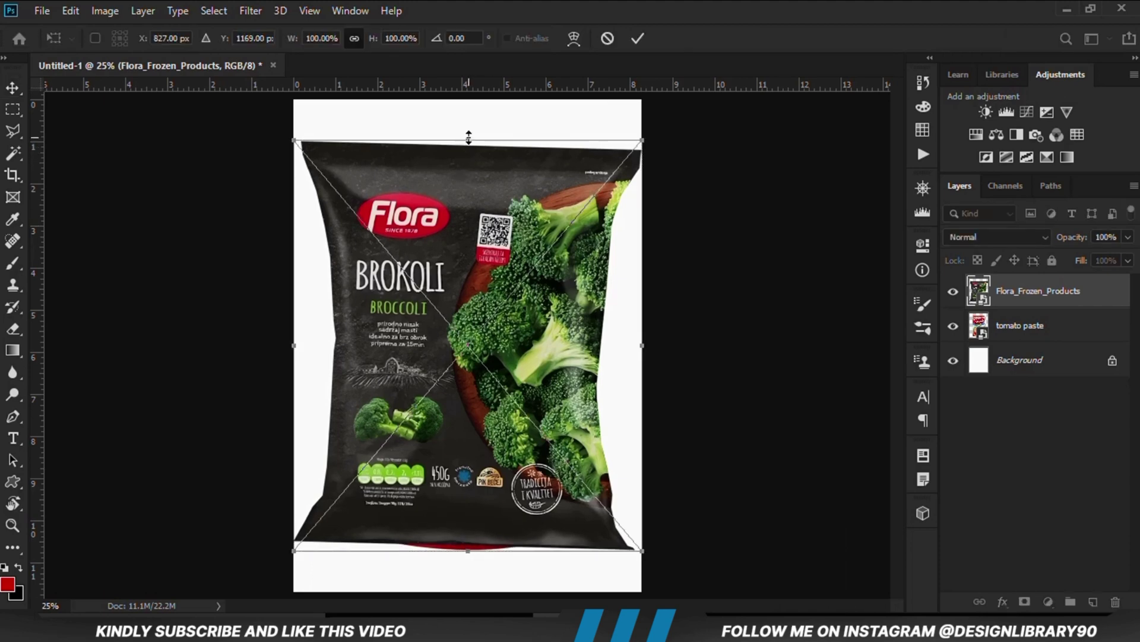
{"action": "left_click_drag", "start_coordinate": [689, 182], "coordinate": [686, 179]}
{"action": "left_click_drag", "start_coordinate": [464, 136], "coordinate": [464, 173]}
{"action": "left_click_drag", "start_coordinate": [466, 230], "coordinate": [457, 257]}
{"action": "key", "text": "Return"}
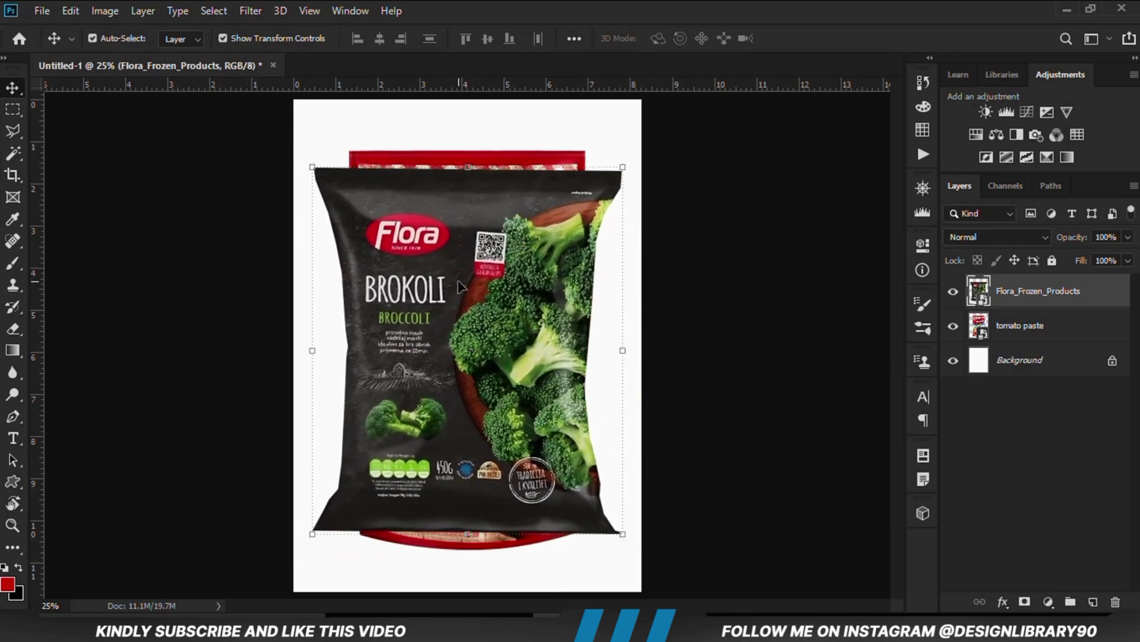
Hide the Flora_Frozen_Products layer and add horizontal and vertical guides near the tomato pouch's four edges, the lower one at about 10.555 in.
{"action": "left_click", "coordinate": [953, 291]}
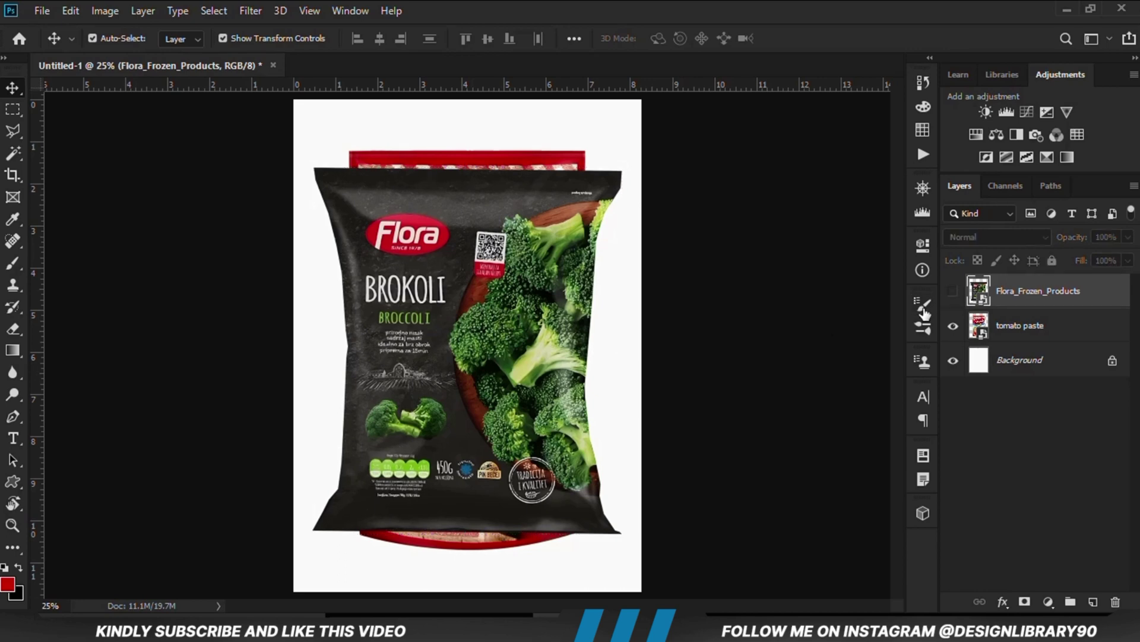
{"action": "left_click", "coordinate": [733, 436]}
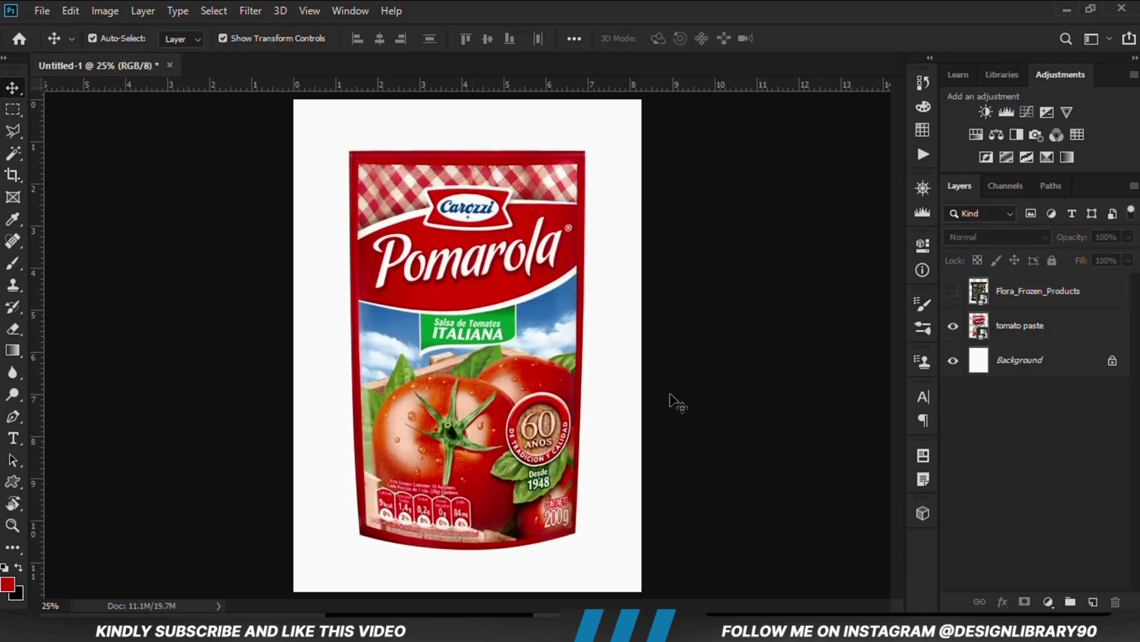
{"action": "left_click_drag", "start_coordinate": [460, 89], "coordinate": [499, 544]}
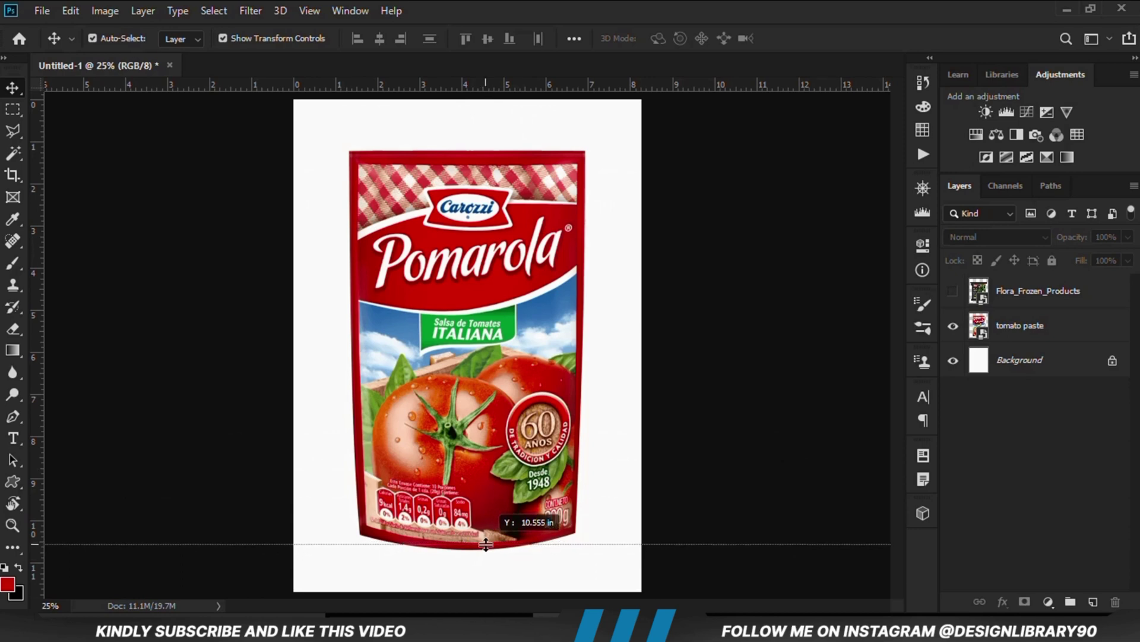
{"action": "left_click_drag", "start_coordinate": [471, 89], "coordinate": [480, 162]}
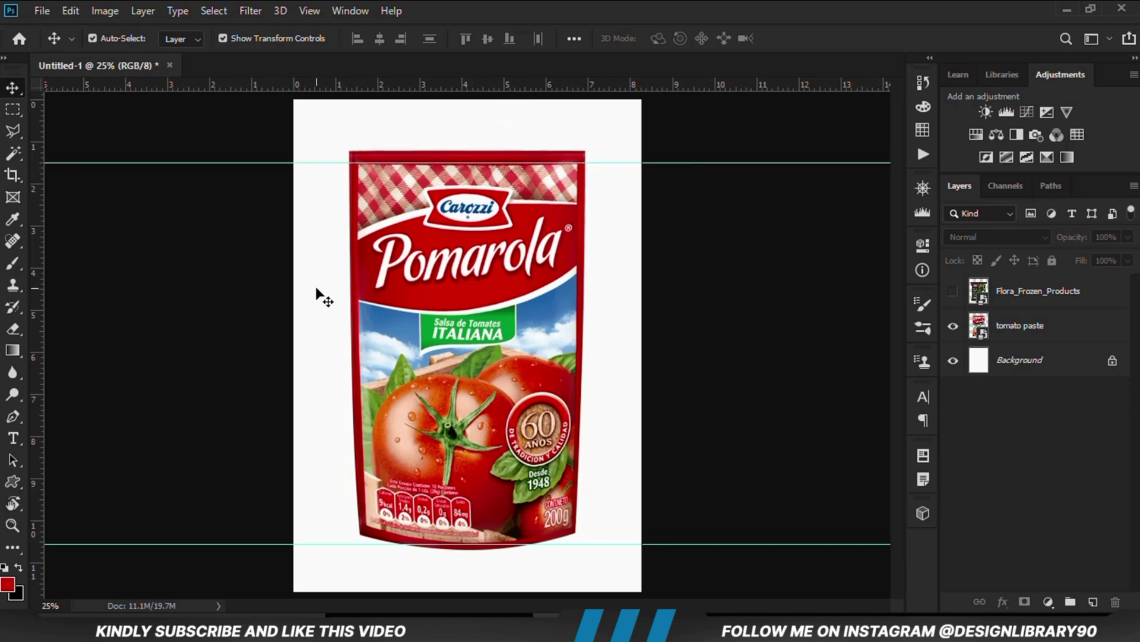
{"action": "left_click_drag", "start_coordinate": [37, 403], "coordinate": [356, 430]}
{"action": "left_click_drag", "start_coordinate": [36, 461], "coordinate": [580, 460]}
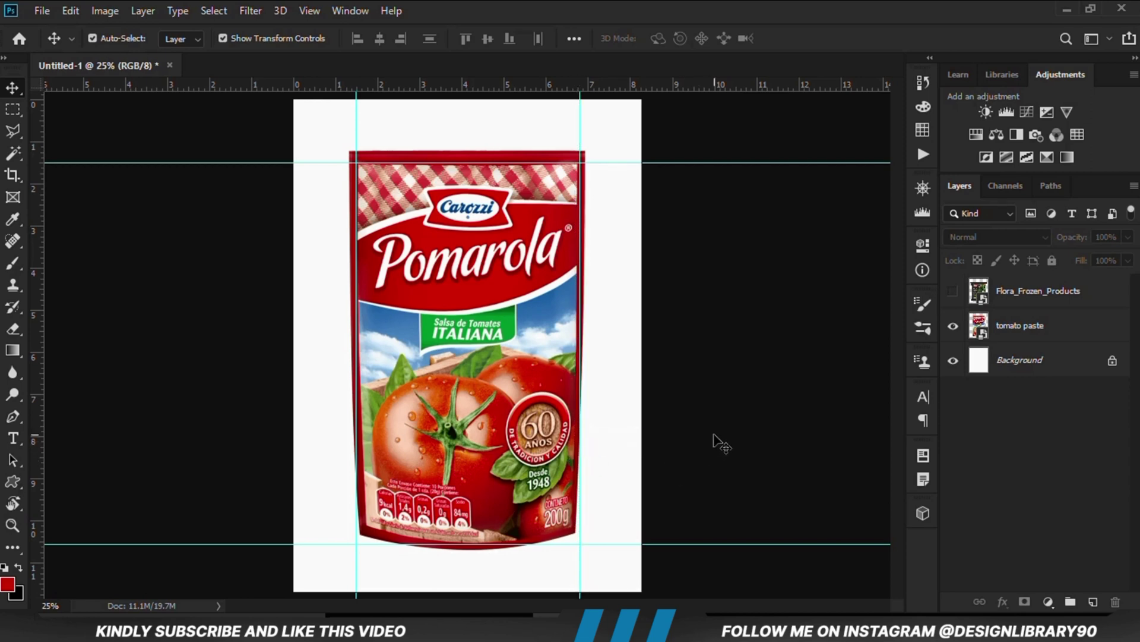
Show the Flora_Frozen_Products layer and convert it to a smart object once more.
{"action": "left_click", "coordinate": [953, 292]}
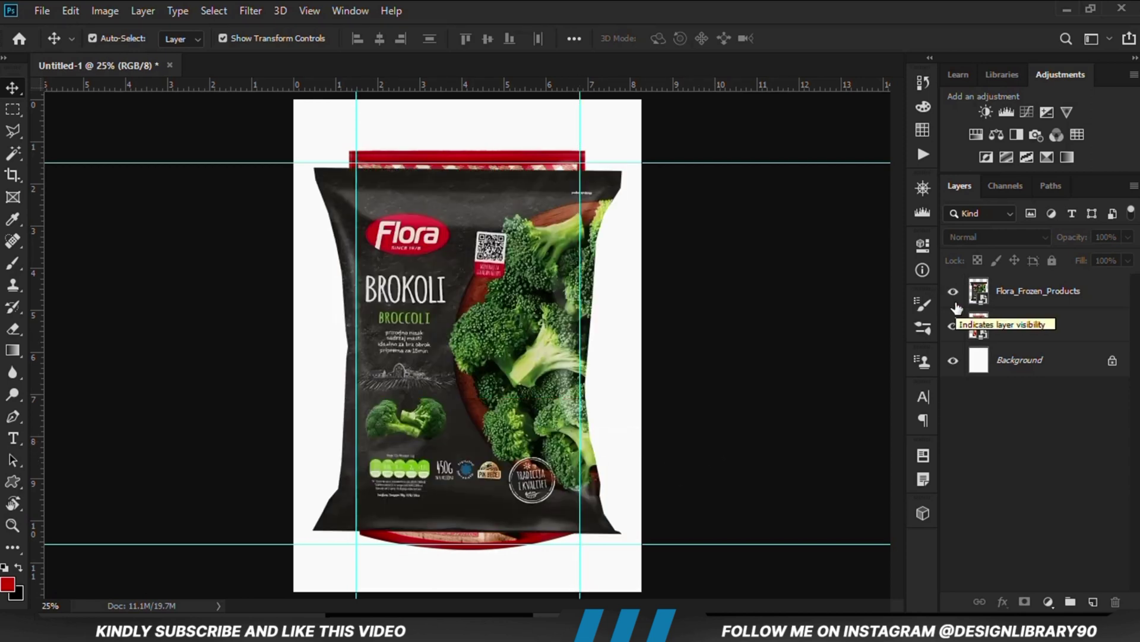
{"action": "left_click", "coordinate": [989, 306]}
{"action": "right_click", "coordinate": [1049, 291]}
{"action": "left_click", "coordinate": [882, 170]}
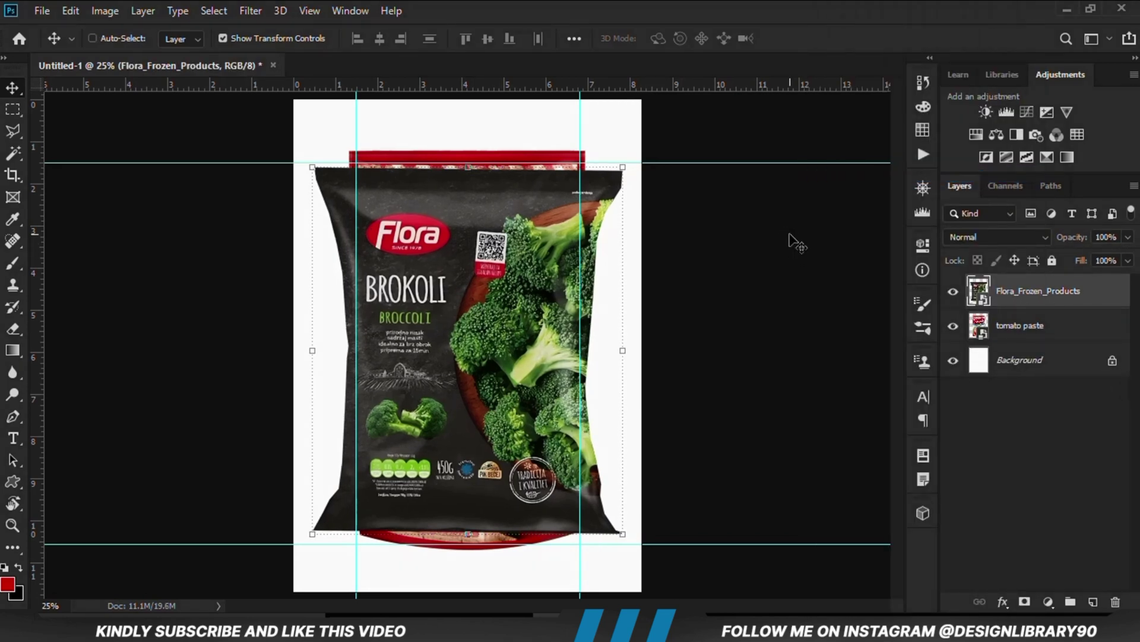
Scale the Flora bag to about 104.35% and nudge it down to fit between the horizontal guides.
{"action": "key", "text": "ctrl+t"}
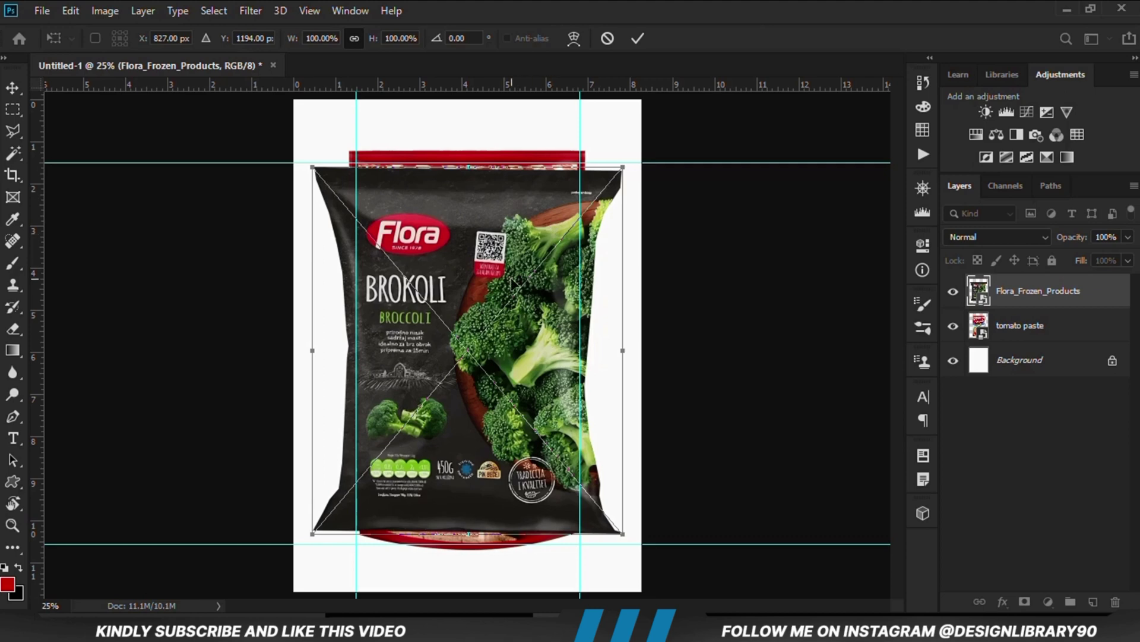
{"action": "left_click_drag", "start_coordinate": [518, 281], "coordinate": [520, 282]}
{"action": "left_click_drag", "start_coordinate": [476, 169], "coordinate": [476, 150]}
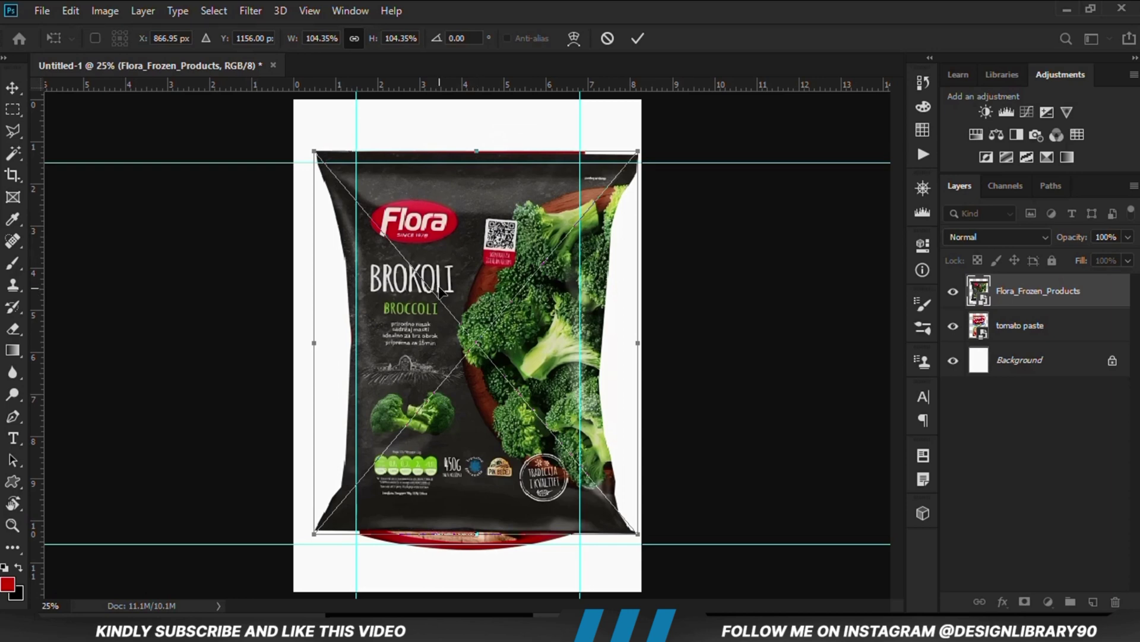
{"action": "key", "text": "Return"}
{"action": "key", "text": "Down"}
{"action": "key", "text": "Down"}
{"action": "key", "text": "Down"}
{"action": "key", "text": "Down"}
{"action": "key", "text": "Down"}
{"action": "key", "text": "Down"}
{"action": "key", "text": "Down"}
{"action": "key", "text": "Down"}
{"action": "key", "text": "Down"}
{"action": "key", "text": "Down"}
{"action": "key", "text": "Down"}
{"action": "key", "text": "Down"}
{"action": "key", "text": "Down"}
{"action": "key", "text": "Down"}
{"action": "key", "text": "Down"}
{"action": "key", "text": "Down"}
{"action": "key", "text": "Down"}
{"action": "key", "text": "Down"}
{"action": "key", "text": "Down"}
{"action": "key", "text": "Down"}
Rotate the Flora bag by about -0.7° and compare its fit by toggling the layer's visibility.
{"action": "left_click_drag", "start_coordinate": [657, 145], "coordinate": [673, 138]}
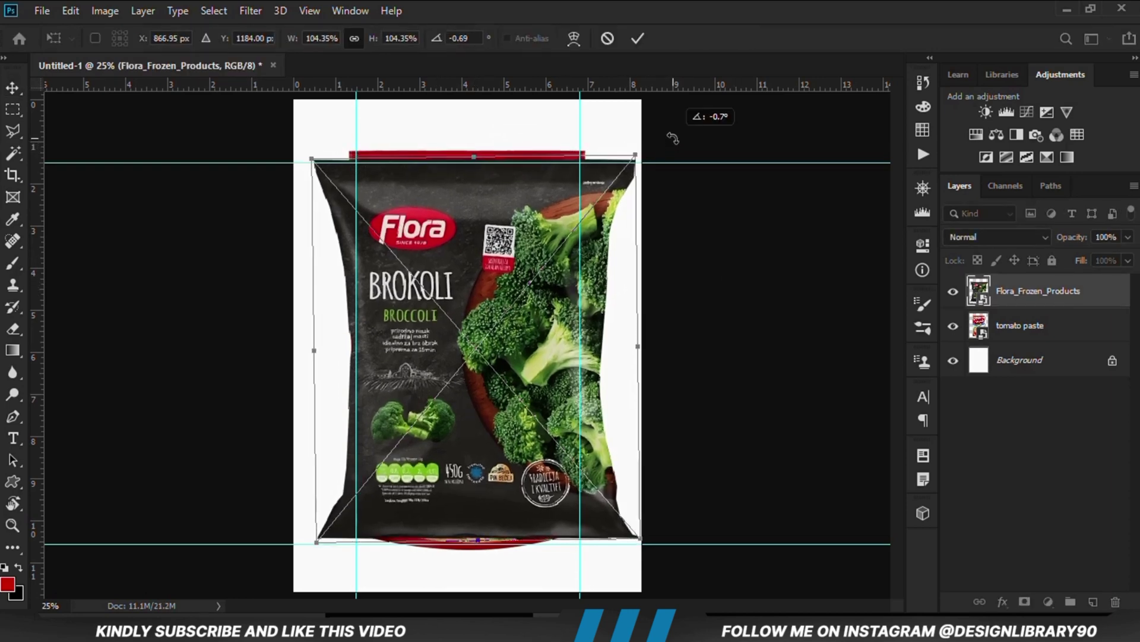
{"action": "key", "text": "Return"}
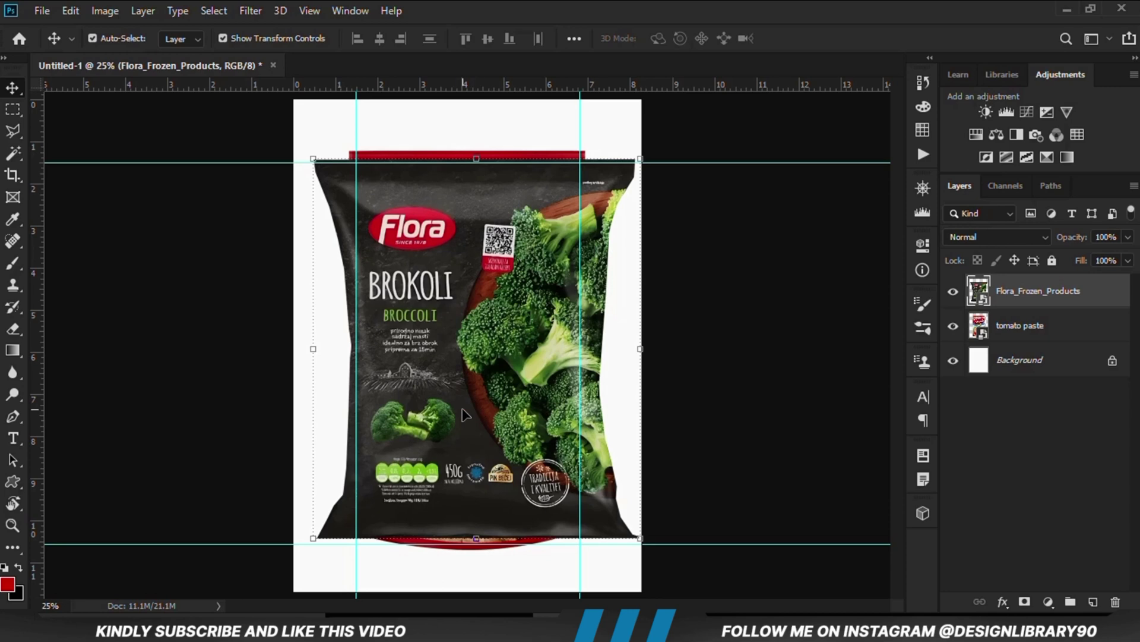
{"action": "left_click", "coordinate": [953, 292]}
{"action": "left_click", "coordinate": [952, 292]}
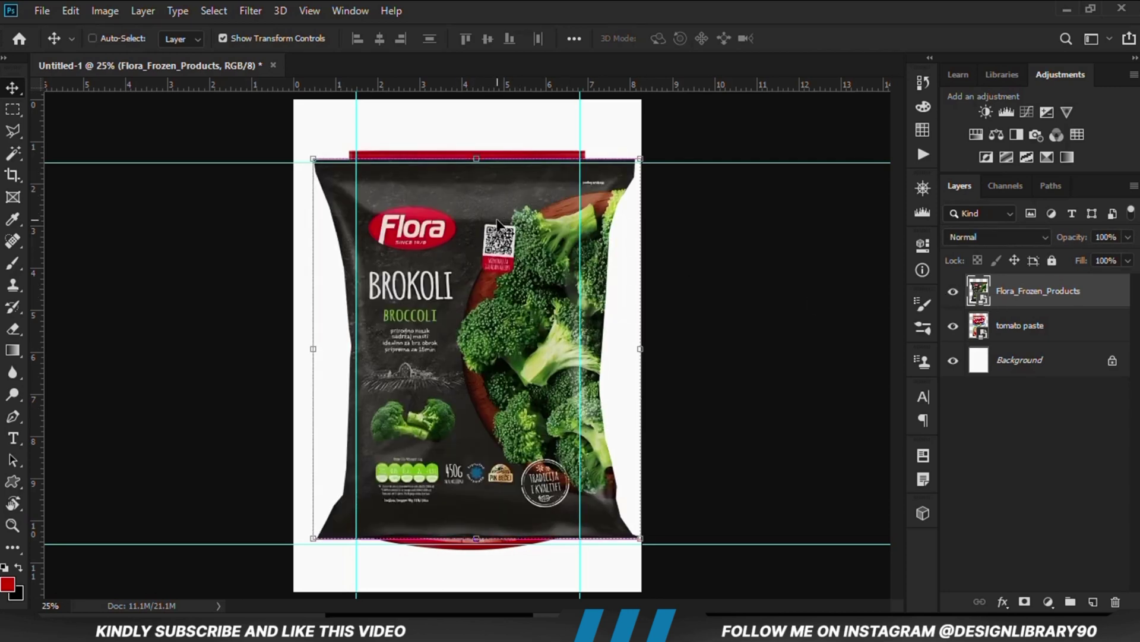
Warp the Flora bag so its bottom edge curves down to follow the tomato pouch's rounded base.
{"action": "key", "text": "ctrl+t"}
{"action": "right_click", "coordinate": [486, 325]}
{"action": "left_click", "coordinate": [525, 444]}
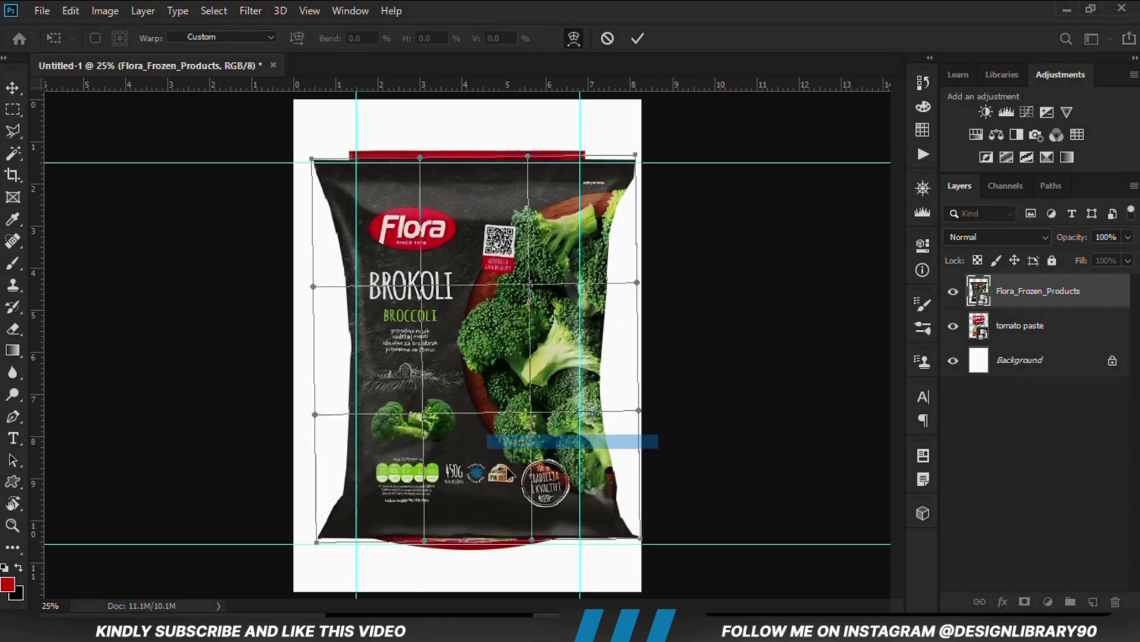
{"action": "left_click_drag", "start_coordinate": [478, 541], "coordinate": [477, 545]}
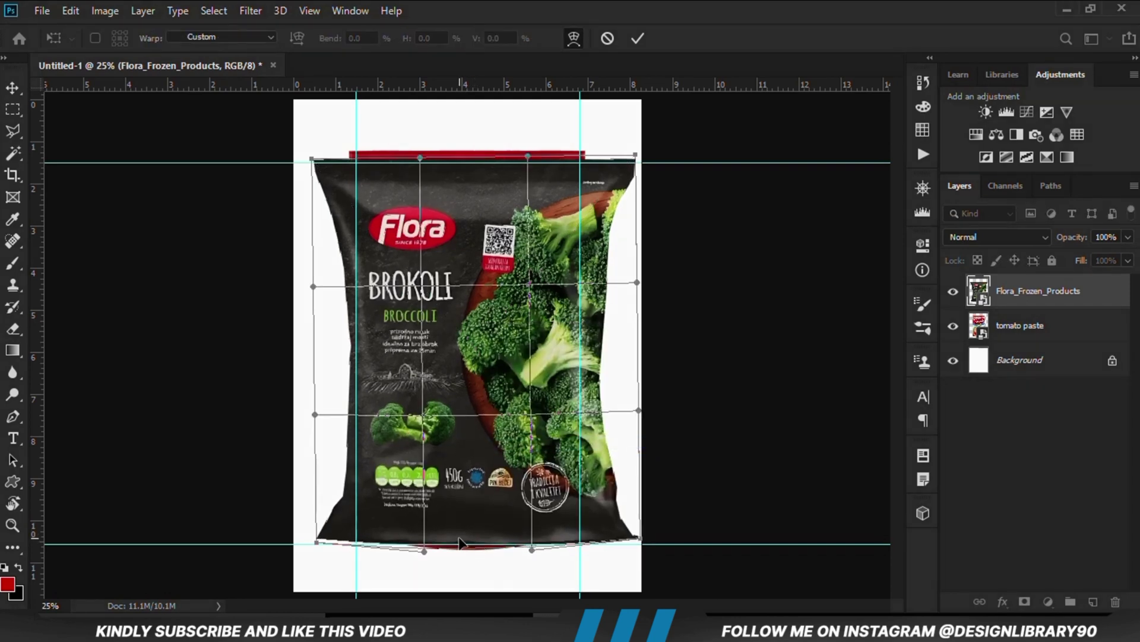
{"action": "left_click_drag", "start_coordinate": [459, 540], "coordinate": [459, 543]}
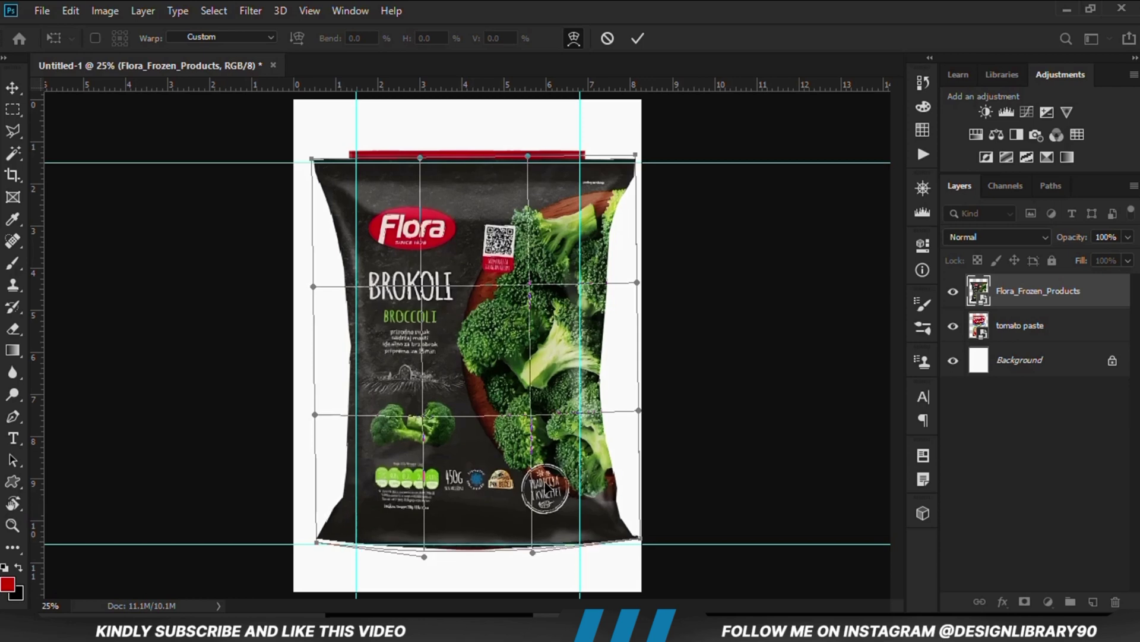
{"action": "left_click", "coordinate": [638, 39]}
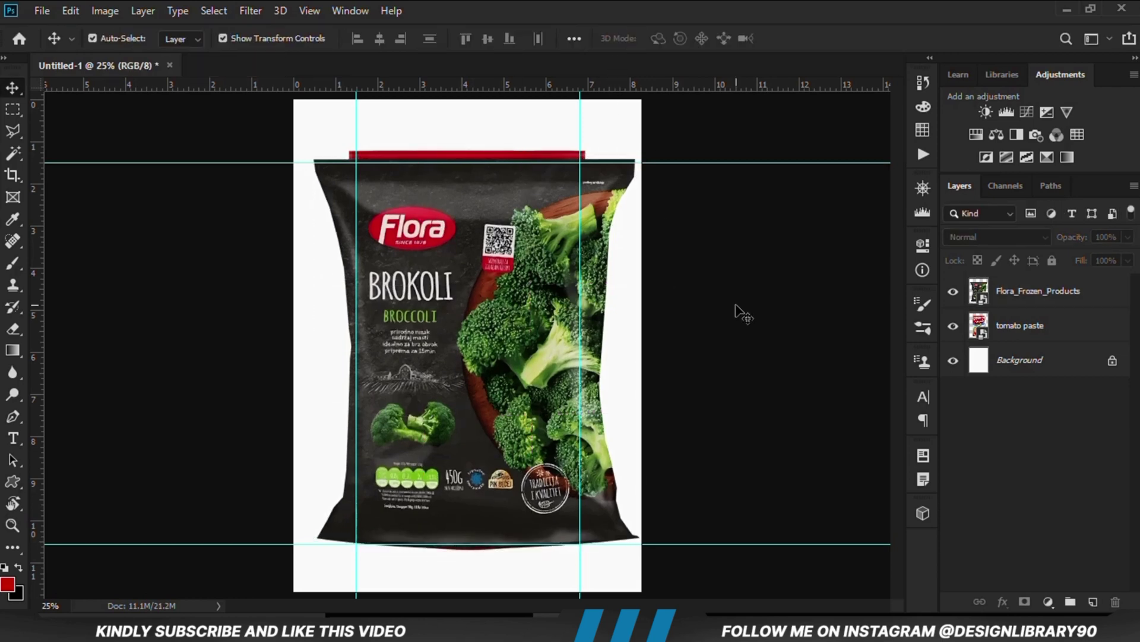
Clear the canvas guides and hide the Flora_Frozen_Products layer.
{"action": "left_click", "coordinate": [309, 11]}
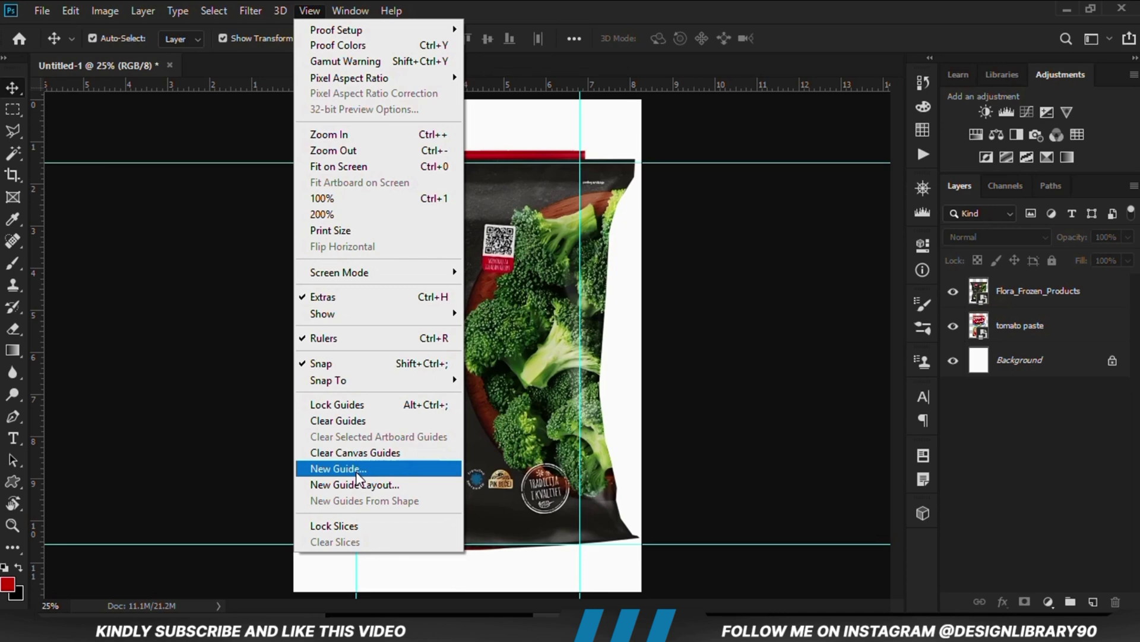
{"action": "left_click", "coordinate": [358, 452]}
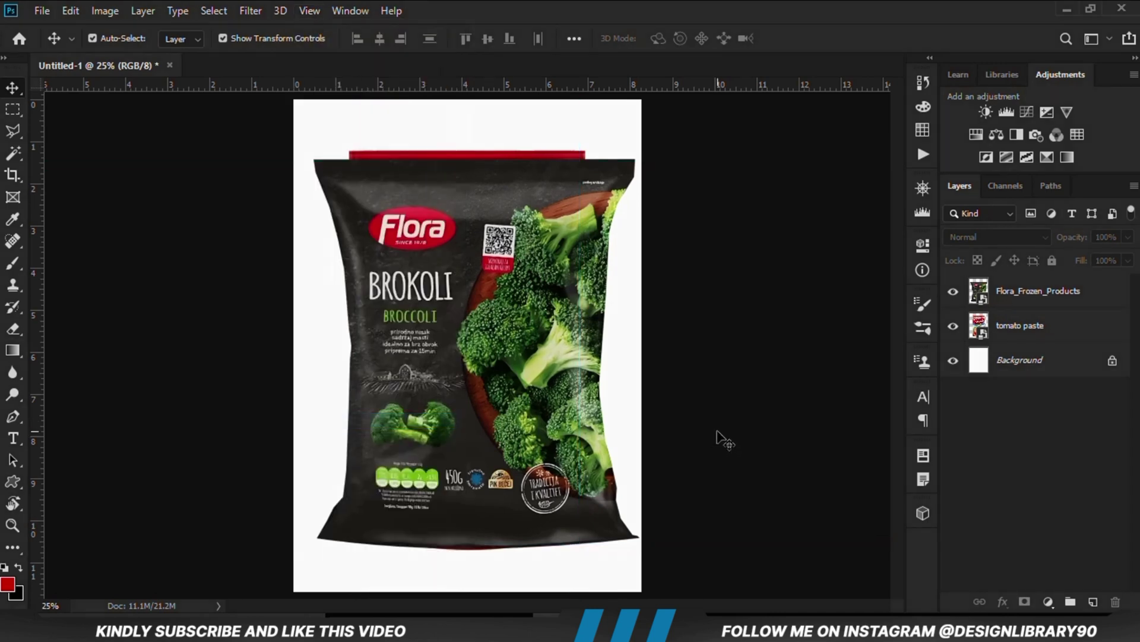
{"action": "left_click", "coordinate": [543, 438]}
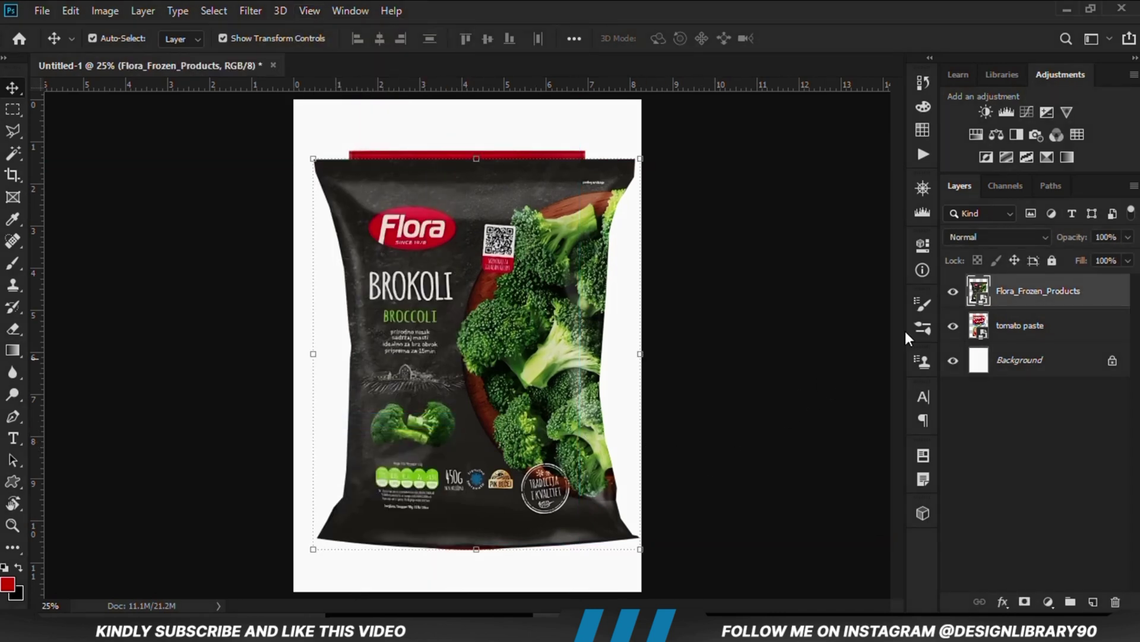
{"action": "left_click", "coordinate": [952, 291]}
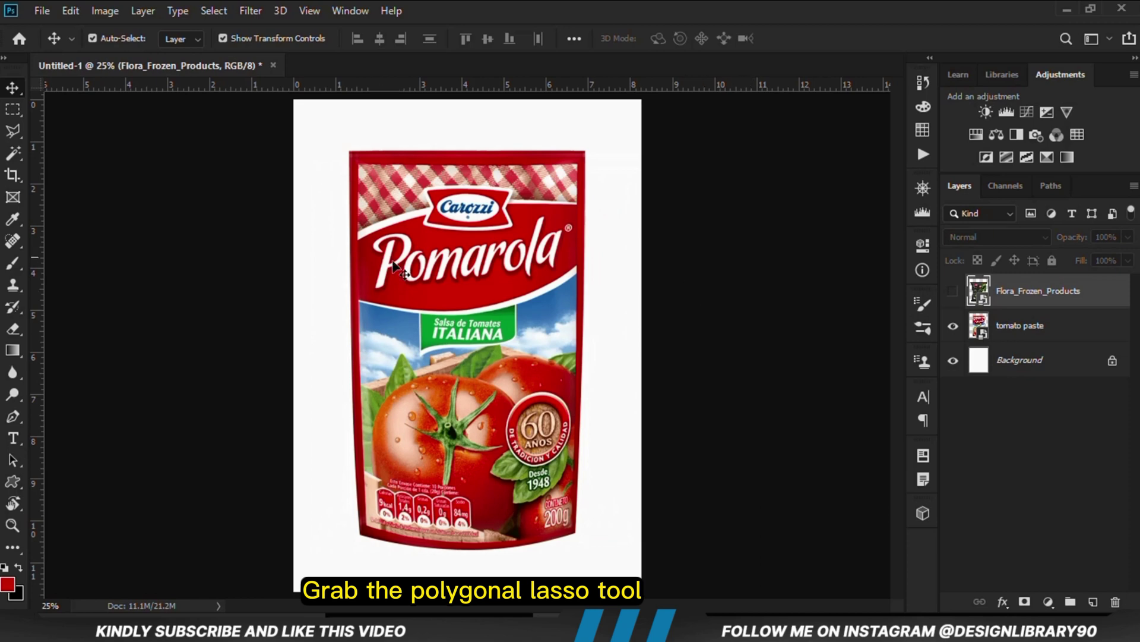
Select the tomato pouch's front panel with the Polygonal Lasso, tracing just inside its red border.
{"action": "left_click", "coordinate": [14, 131]}
{"action": "left_click", "coordinate": [89, 146]}
{"action": "left_click", "coordinate": [355, 163]}
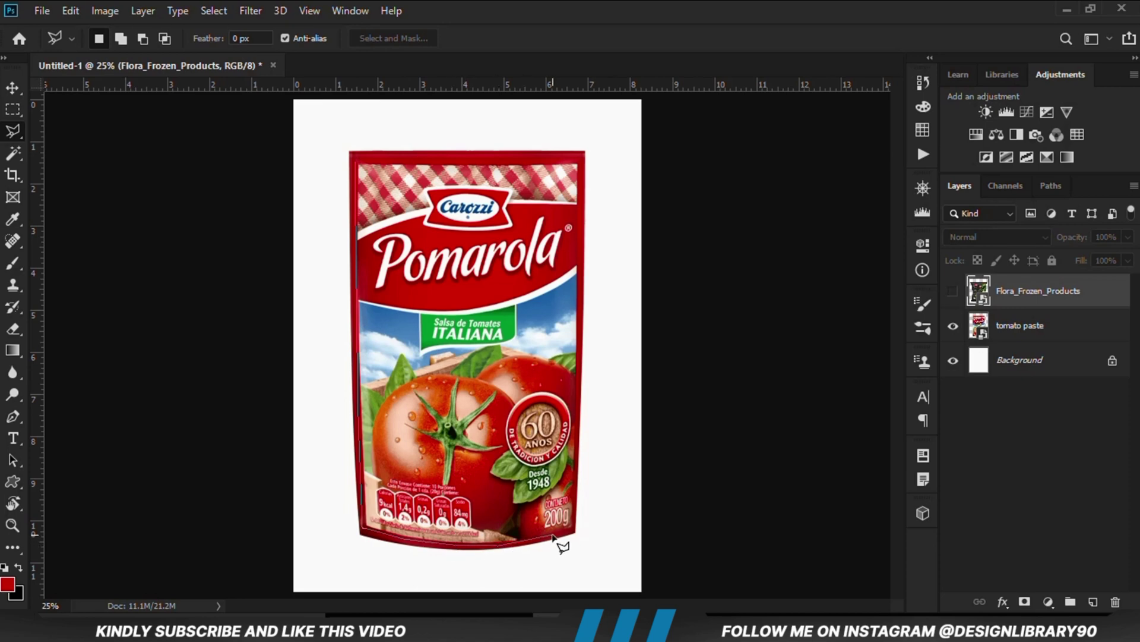
{"action": "left_click", "coordinate": [572, 532]}
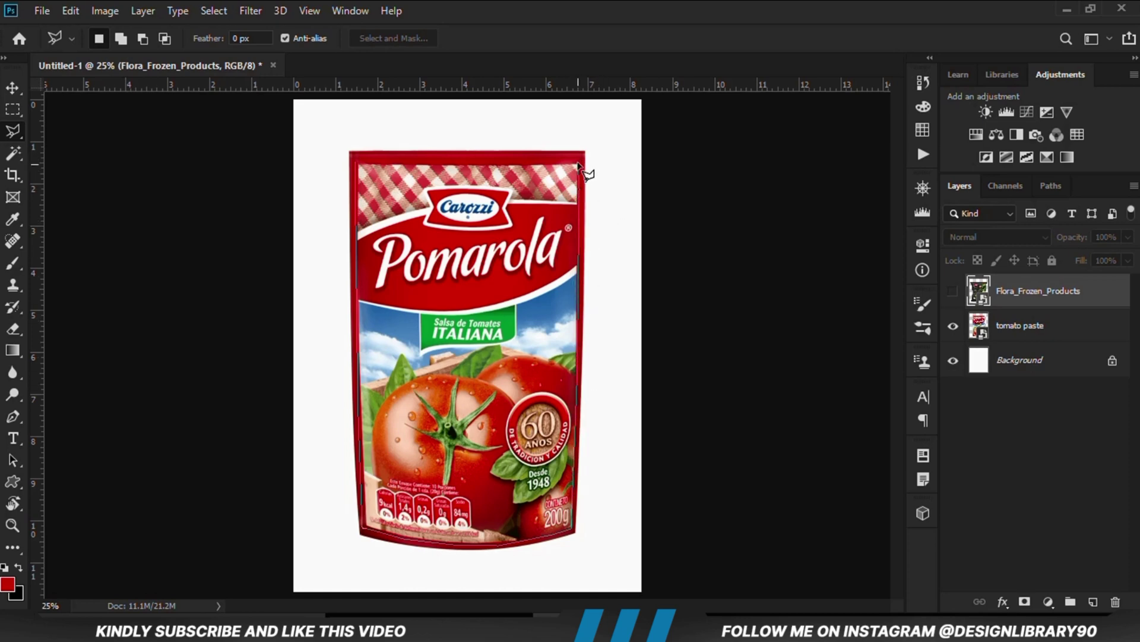
{"action": "left_click", "coordinate": [579, 160]}
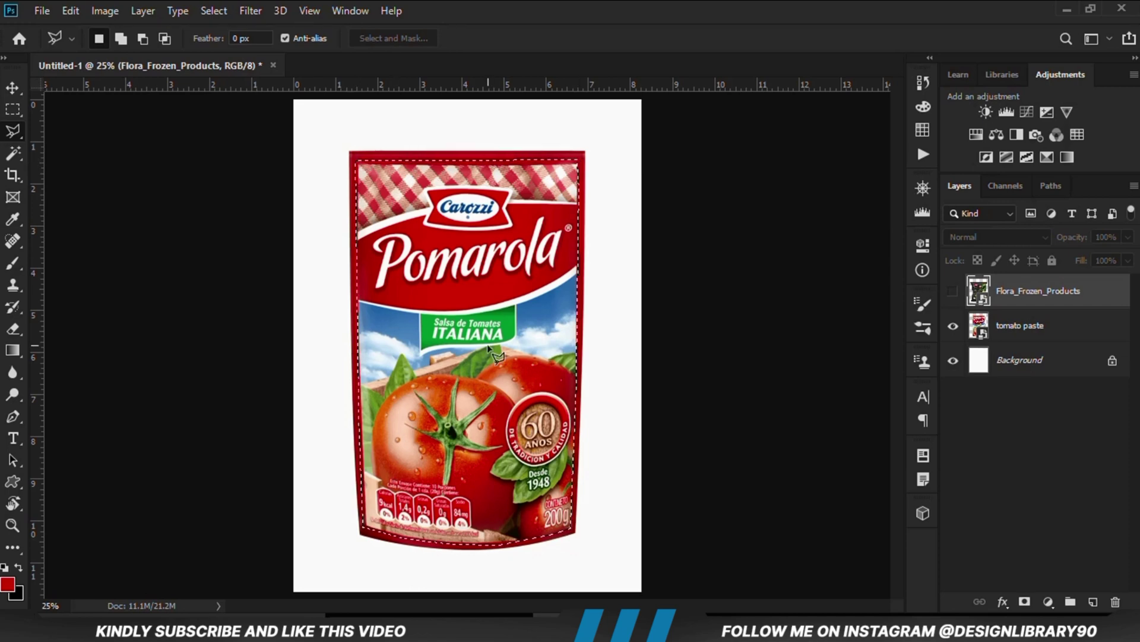
Show the Flora_Frozen_Products layer, mask it to the pouch selection, and compare it with the layer hidden and shown.
{"action": "left_click", "coordinate": [953, 291]}
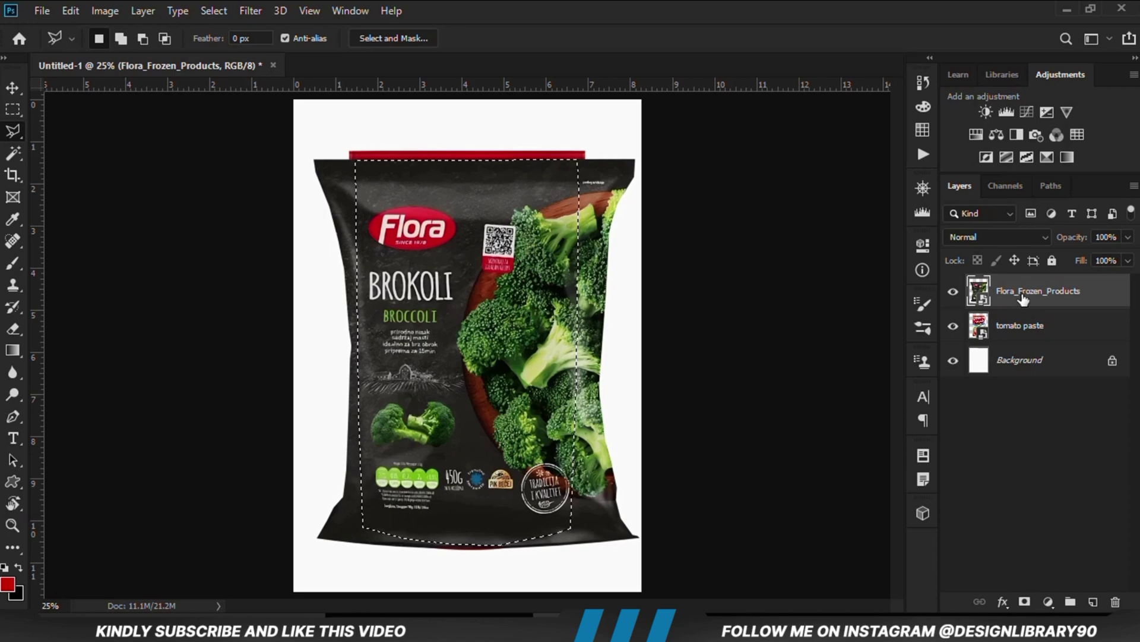
{"action": "left_click", "coordinate": [1024, 601]}
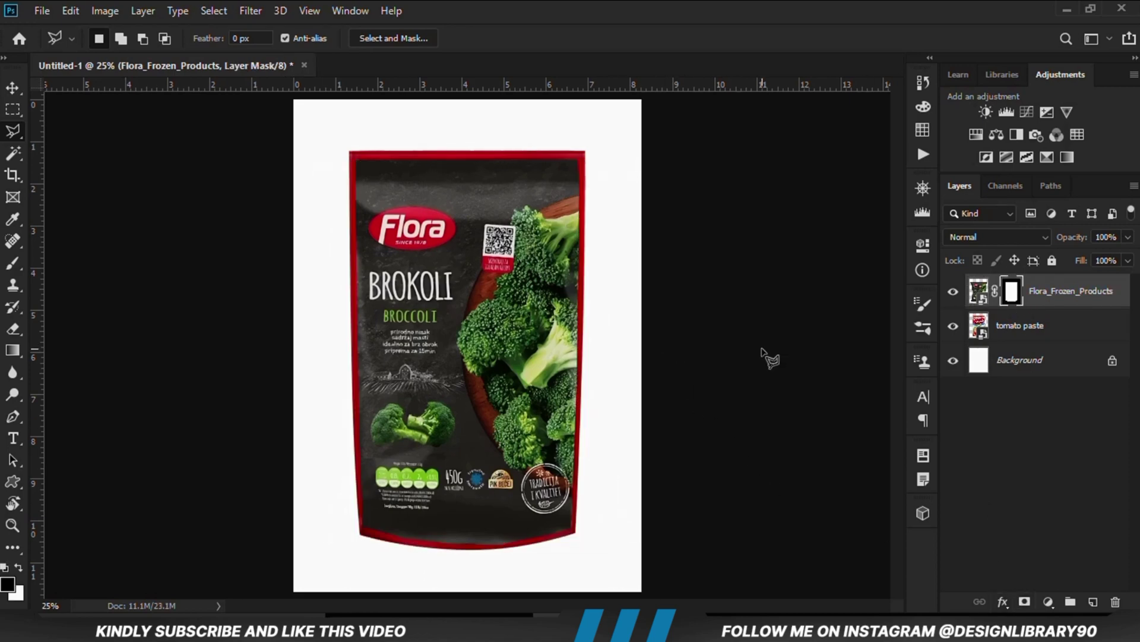
{"action": "left_click", "coordinate": [953, 292]}
{"action": "left_click", "coordinate": [953, 291]}
Add a Hue/Saturation adjustment layer clipped to the tomato paste layer.
{"action": "left_click", "coordinate": [12, 87]}
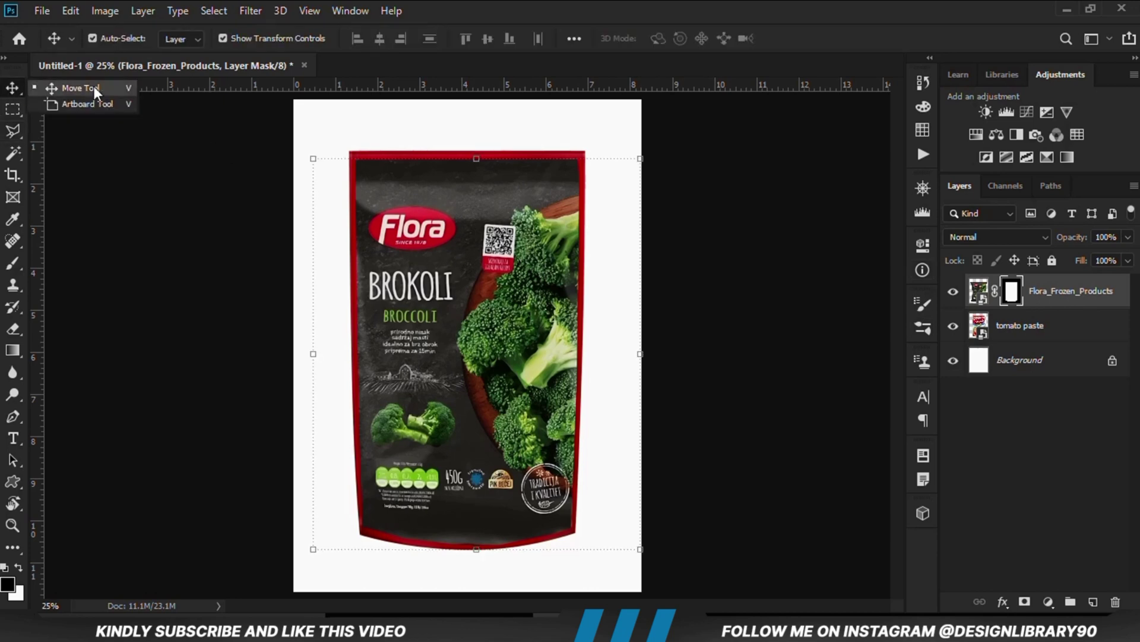
{"action": "left_click", "coordinate": [127, 286]}
{"action": "left_click", "coordinate": [1043, 338]}
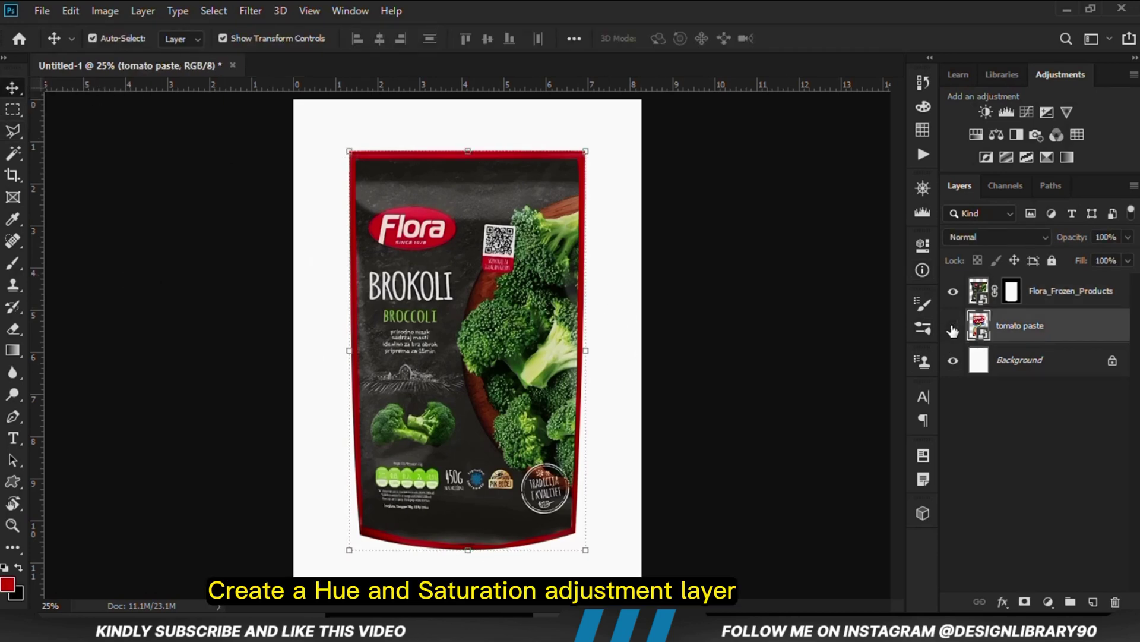
{"action": "left_click", "coordinate": [1048, 601]}
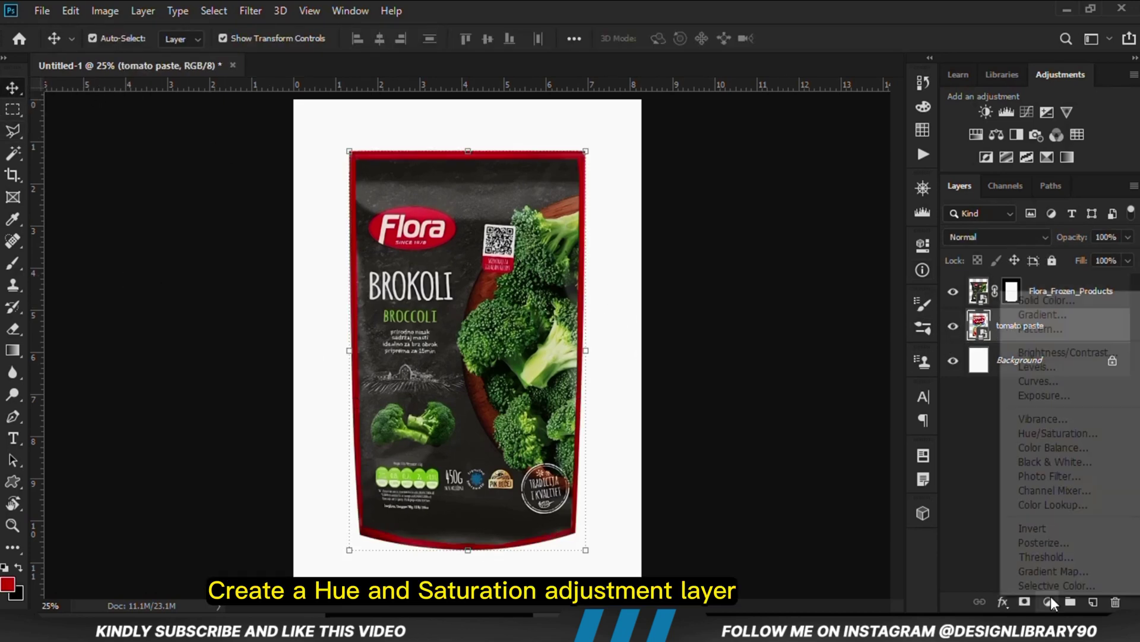
{"action": "left_click", "coordinate": [1045, 434]}
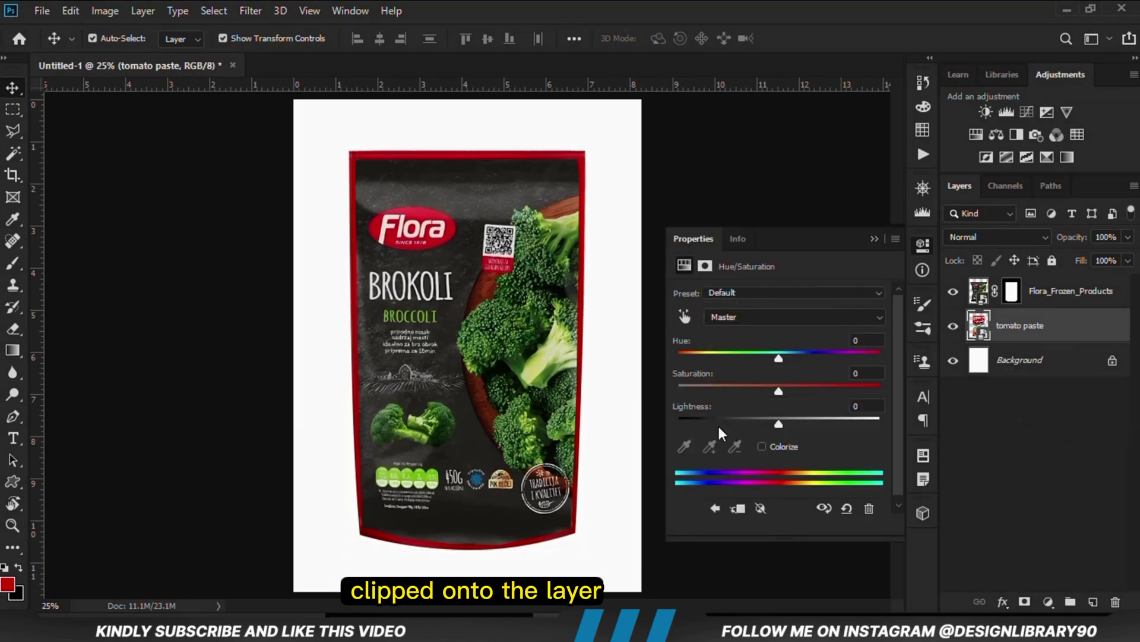
{"action": "left_click", "coordinate": [777, 525]}
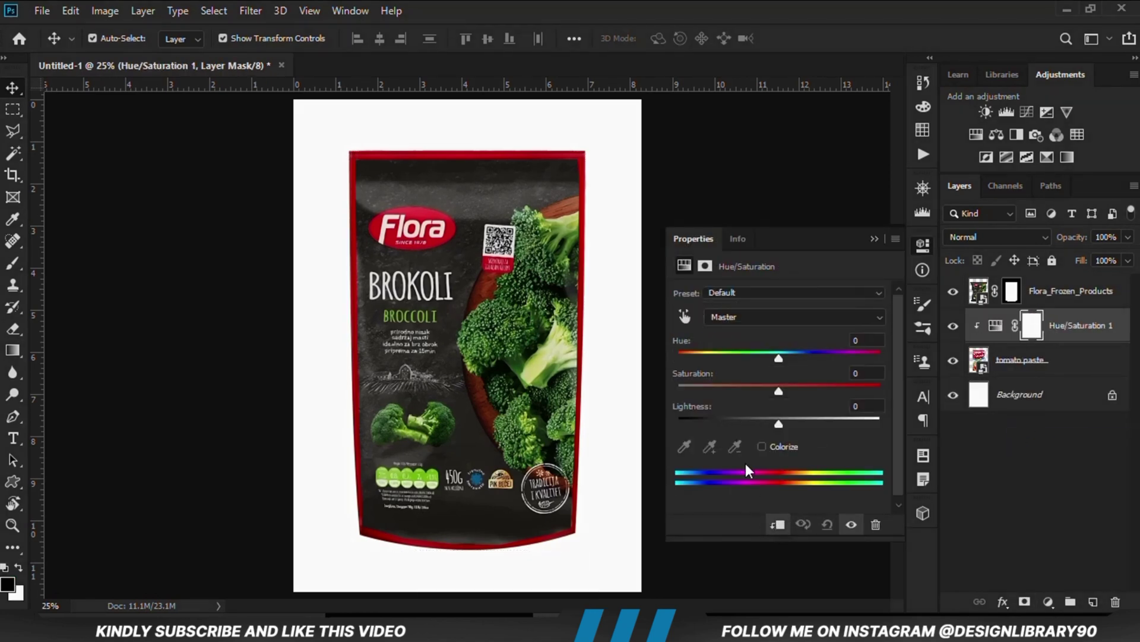
Set the adjustment's hue to -180, saturation to -100 and lightness to -57 to turn the pouch's red border near-black.
{"action": "left_click_drag", "start_coordinate": [770, 362], "coordinate": [670, 366]}
{"action": "left_click_drag", "start_coordinate": [774, 394], "coordinate": [659, 395]}
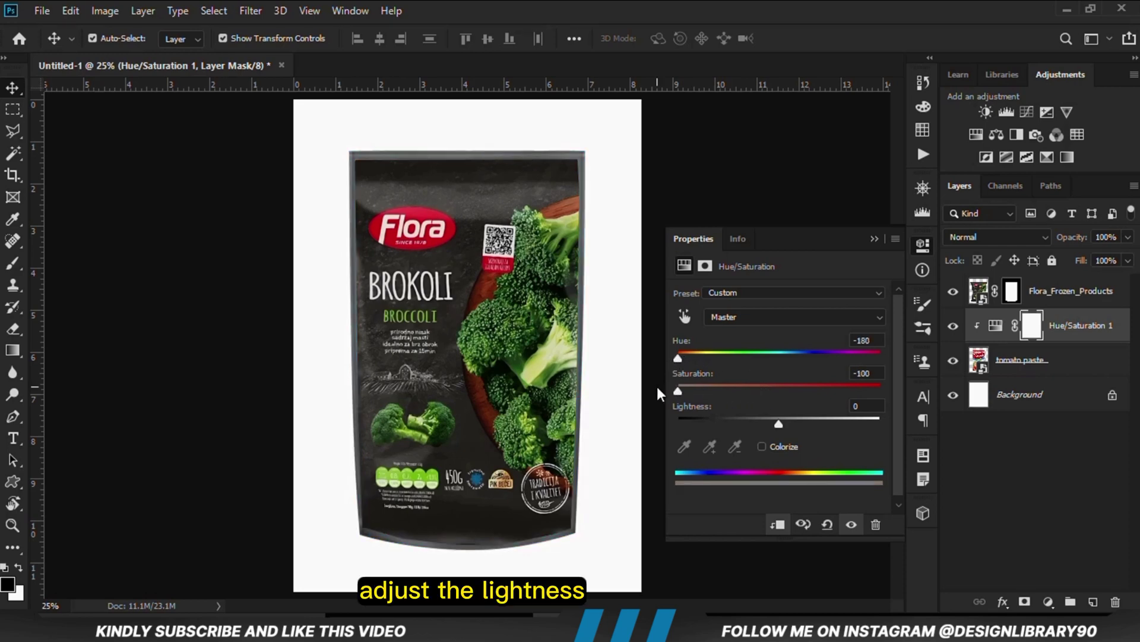
{"action": "left_click_drag", "start_coordinate": [779, 425], "coordinate": [742, 426]}
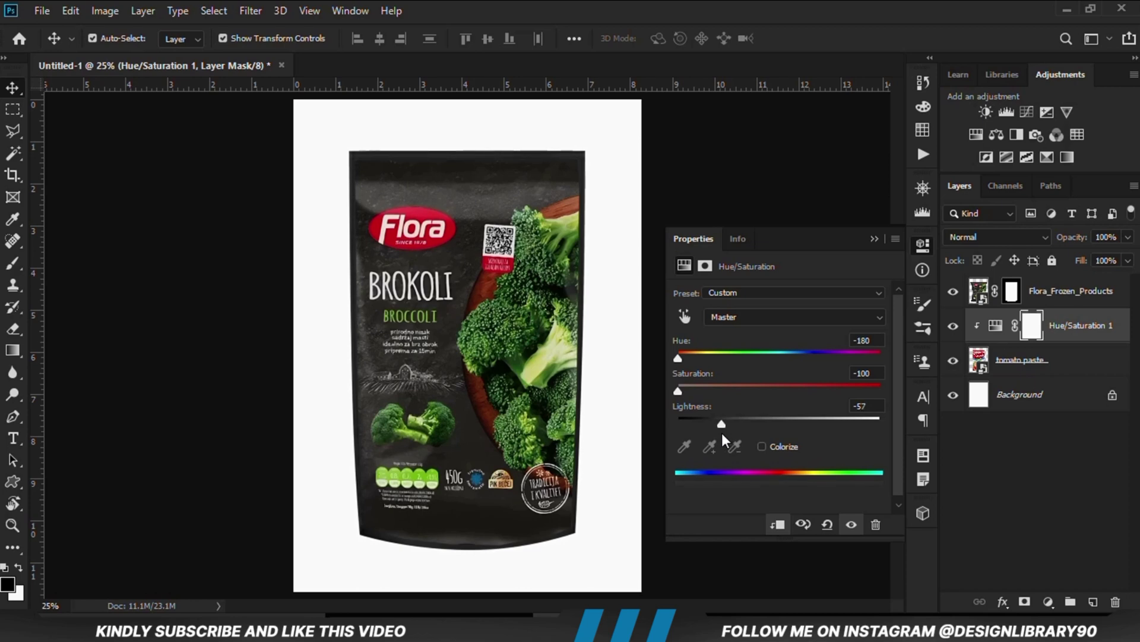
{"action": "left_click", "coordinate": [923, 244]}
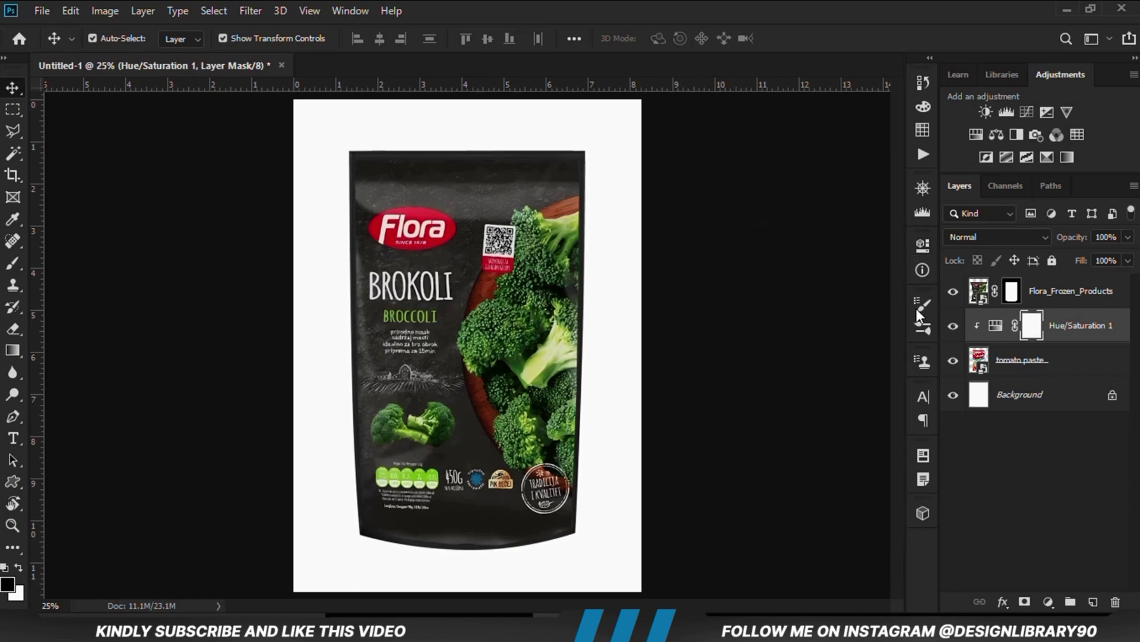
Toggle the Hue/Saturation layer to check its effect, and fine-tune its lightness to match the border to the Flora artwork.
{"action": "left_click", "coordinate": [996, 327]}
{"action": "left_click", "coordinate": [953, 327]}
{"action": "double_click", "coordinate": [998, 333]}
{"action": "left_click_drag", "start_coordinate": [721, 427], "coordinate": [738, 423]}
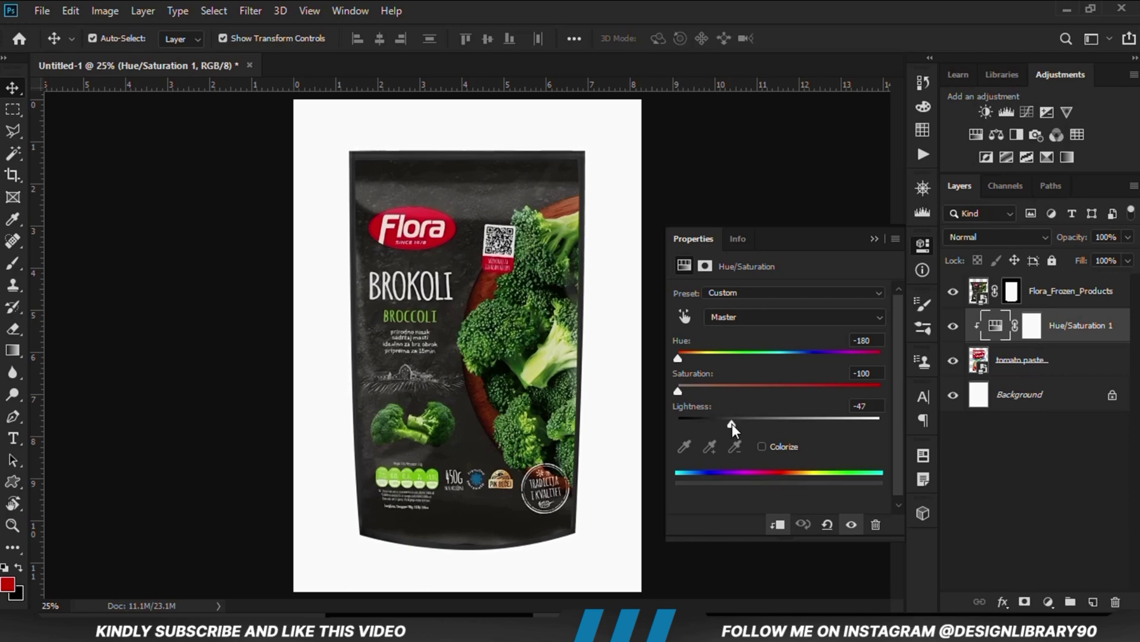
{"action": "left_click_drag", "start_coordinate": [731, 423], "coordinate": [725, 426]}
{"action": "left_click", "coordinate": [871, 239]}
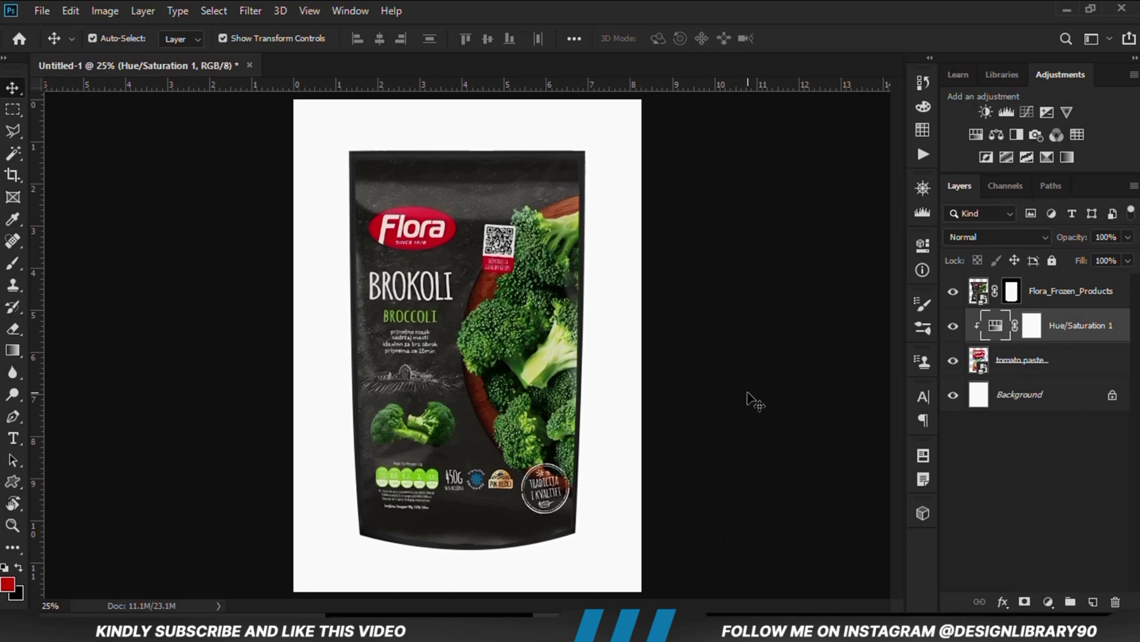
{"action": "left_click", "coordinate": [755, 401]}
With the Background hidden, merge a copy of the visible pouch layers into a new layer and convert it to a smart object.
{"action": "left_click", "coordinate": [953, 394]}
{"action": "left_click", "coordinate": [1012, 366]}
{"action": "left_click", "coordinate": [1045, 293], "text": "shift"}
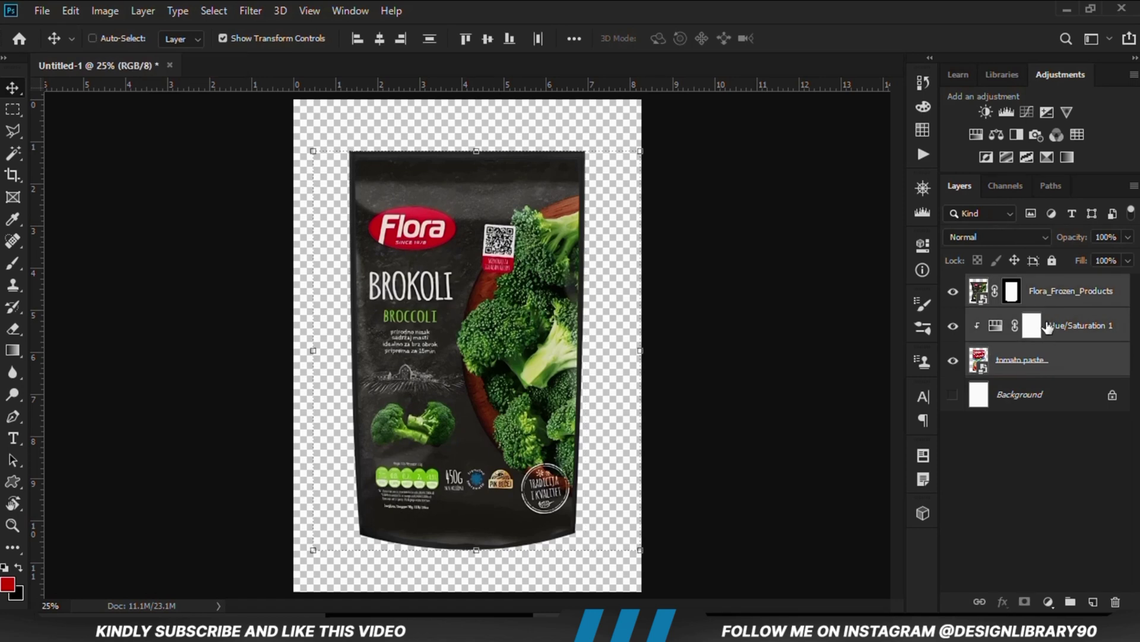
{"action": "key", "text": "ctrl+alt+shift+e"}
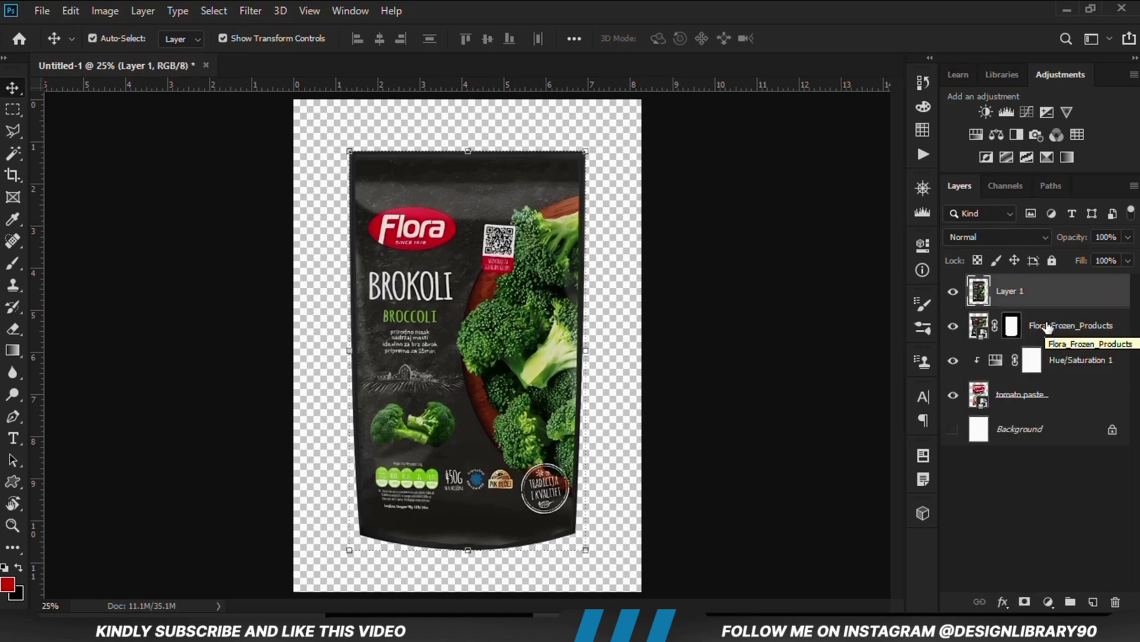
{"action": "left_click", "coordinate": [954, 293]}
{"action": "left_click", "coordinate": [954, 292]}
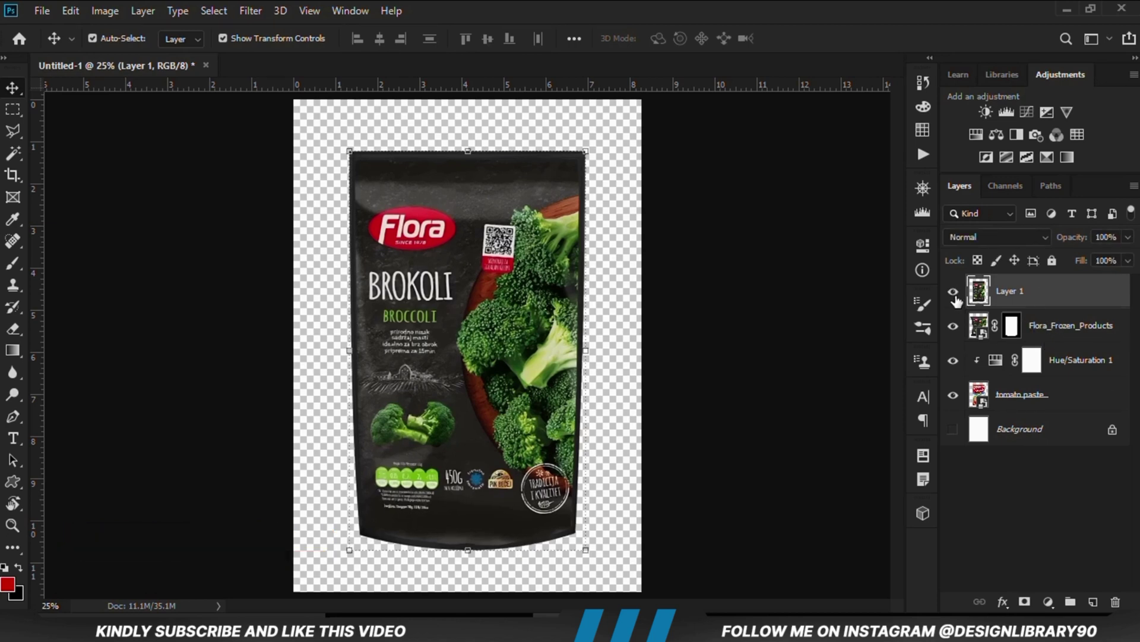
{"action": "right_click", "coordinate": [1012, 300]}
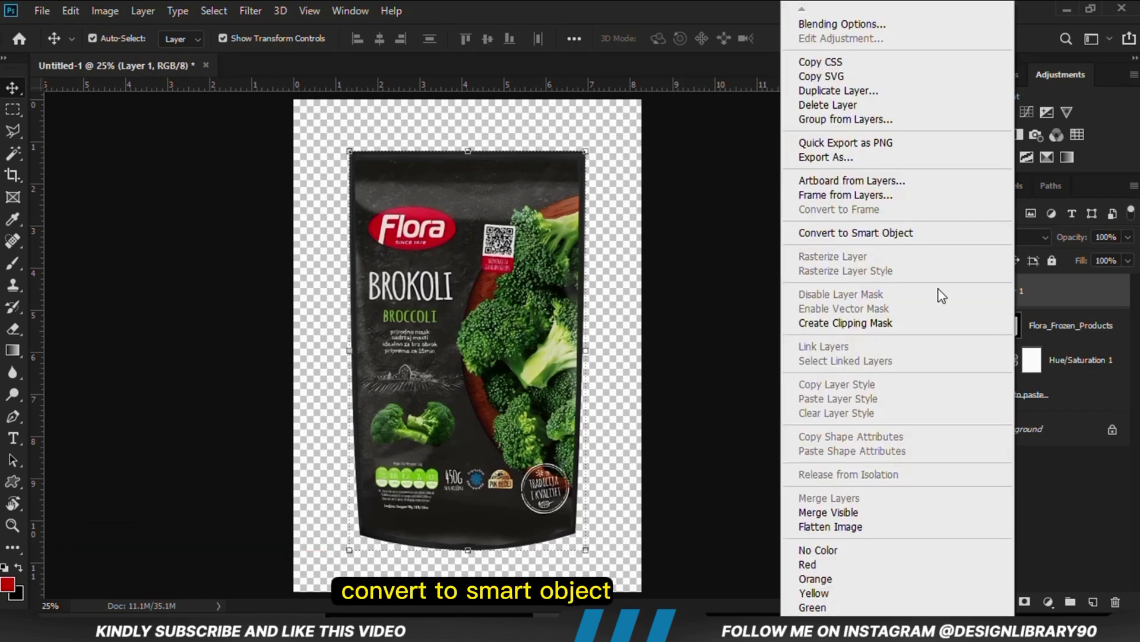
{"action": "left_click", "coordinate": [840, 233]}
Add a darkening Exposure adjustment clipped to the merged pouch layer and invert its mask to black.
{"action": "left_click", "coordinate": [1048, 602]}
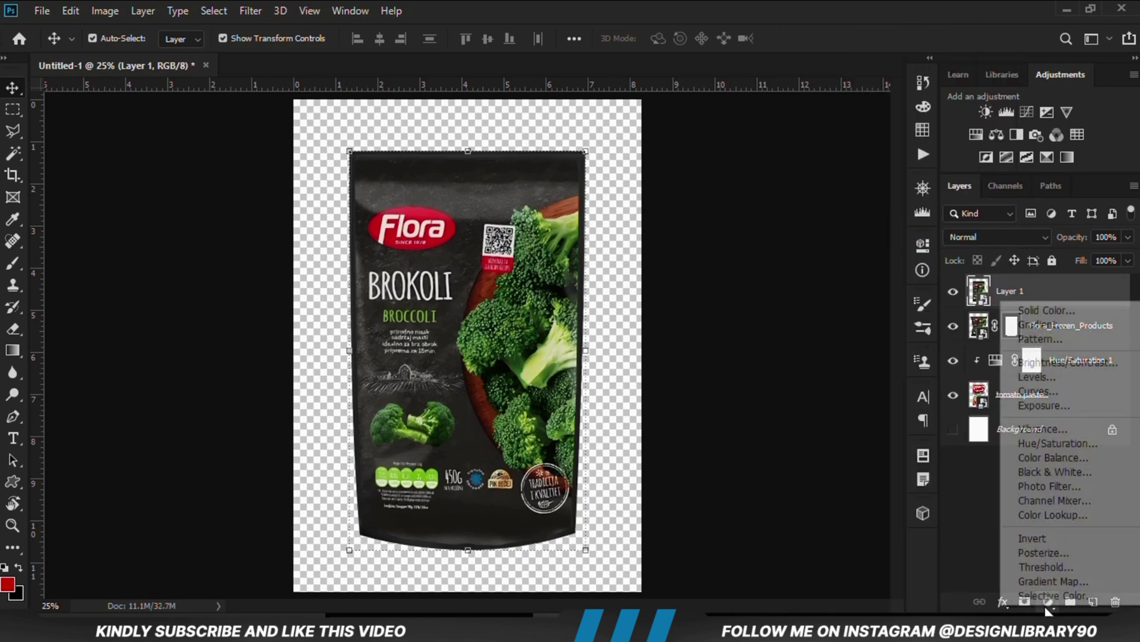
{"action": "left_click", "coordinate": [1030, 402]}
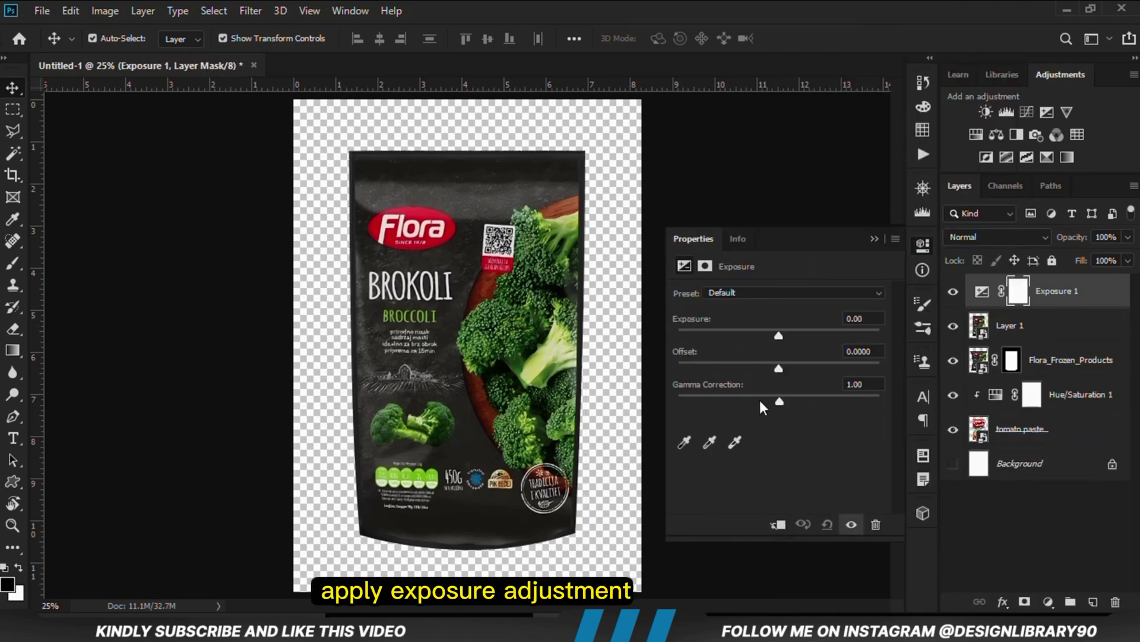
{"action": "left_click", "coordinate": [778, 525]}
{"action": "left_click_drag", "start_coordinate": [778, 336], "coordinate": [724, 335]}
{"action": "left_click", "coordinate": [873, 238]}
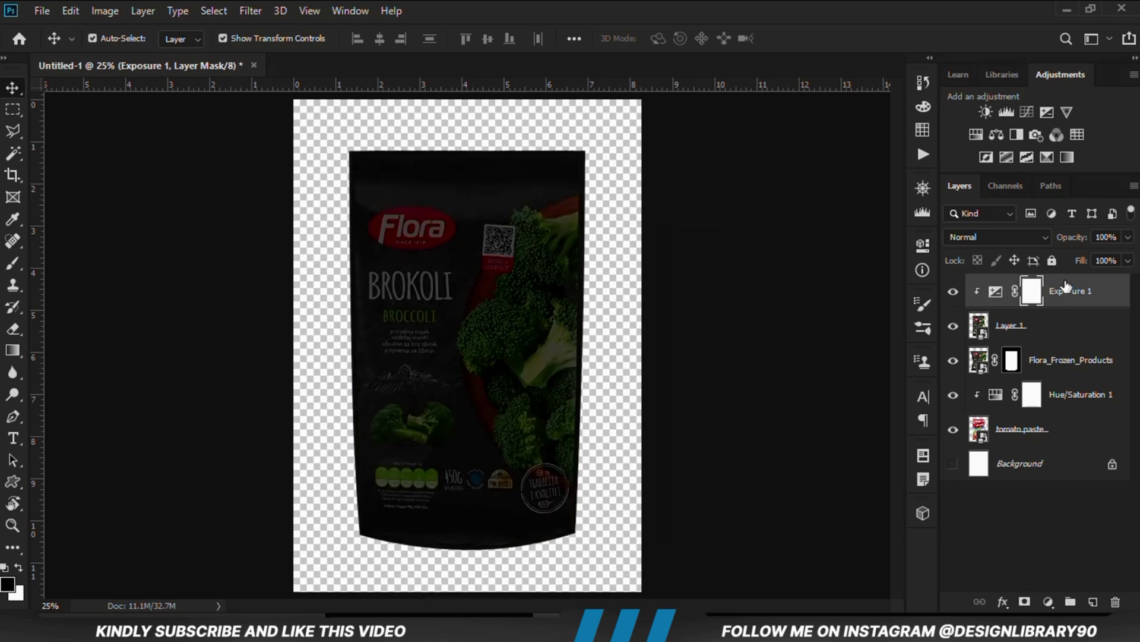
{"action": "key", "text": "ctrl+i"}
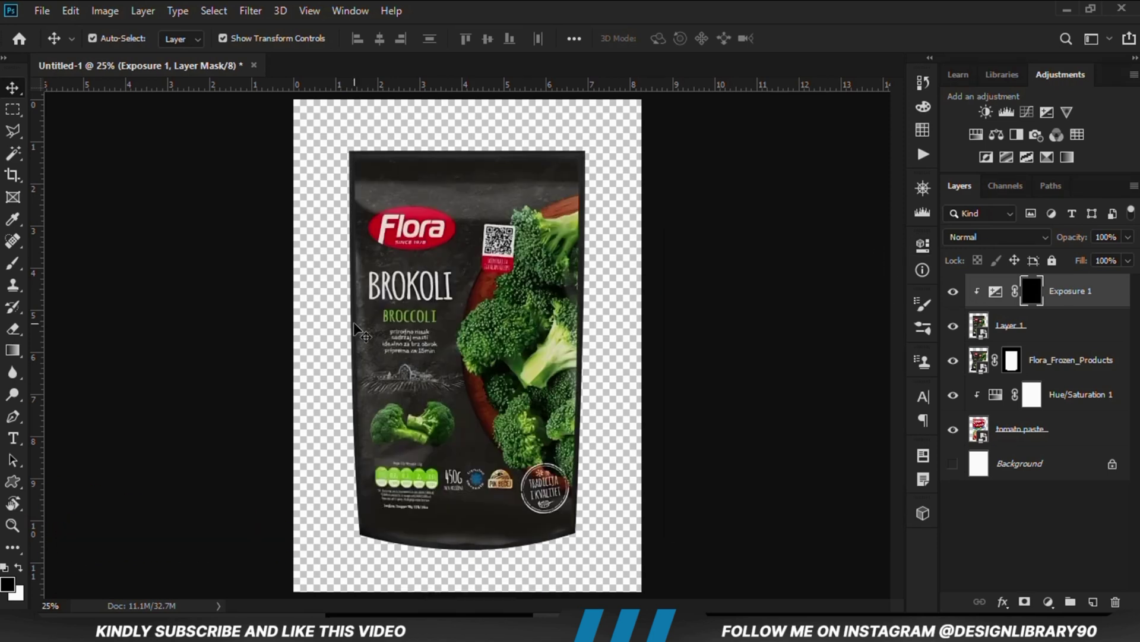
Set up a soft round brush at 417 px with 0% hardness and 18% opacity.
{"action": "left_click_drag", "start_coordinate": [13, 262], "coordinate": [59, 271]}
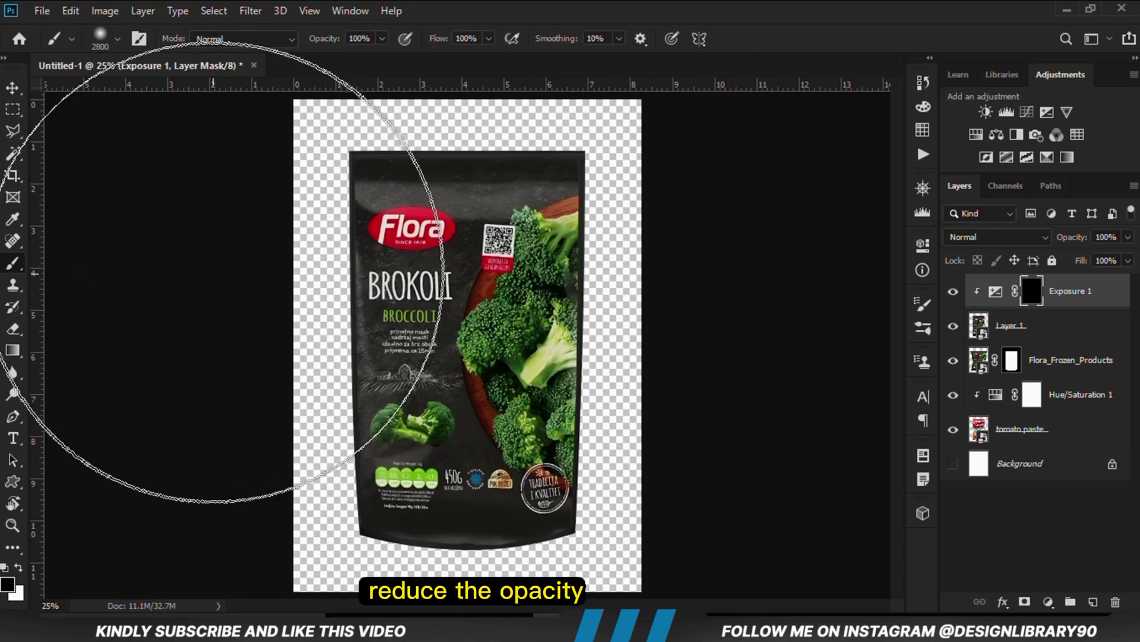
{"action": "key", "text": "bracketleft"}
{"action": "key", "text": "bracketleft"}
{"action": "key", "text": "bracketleft"}
{"action": "key", "text": "bracketleft"}
{"action": "key", "text": "bracketleft"}
{"action": "key", "text": "bracketleft"}
{"action": "key", "text": "bracketleft"}
{"action": "key", "text": "bracketleft"}
{"action": "key", "text": "bracketleft"}
{"action": "key", "text": "bracketleft"}
{"action": "key", "text": "bracketleft"}
{"action": "key", "text": "bracketleft"}
{"action": "key", "text": "bracketleft"}
{"action": "right_click", "coordinate": [397, 283]}
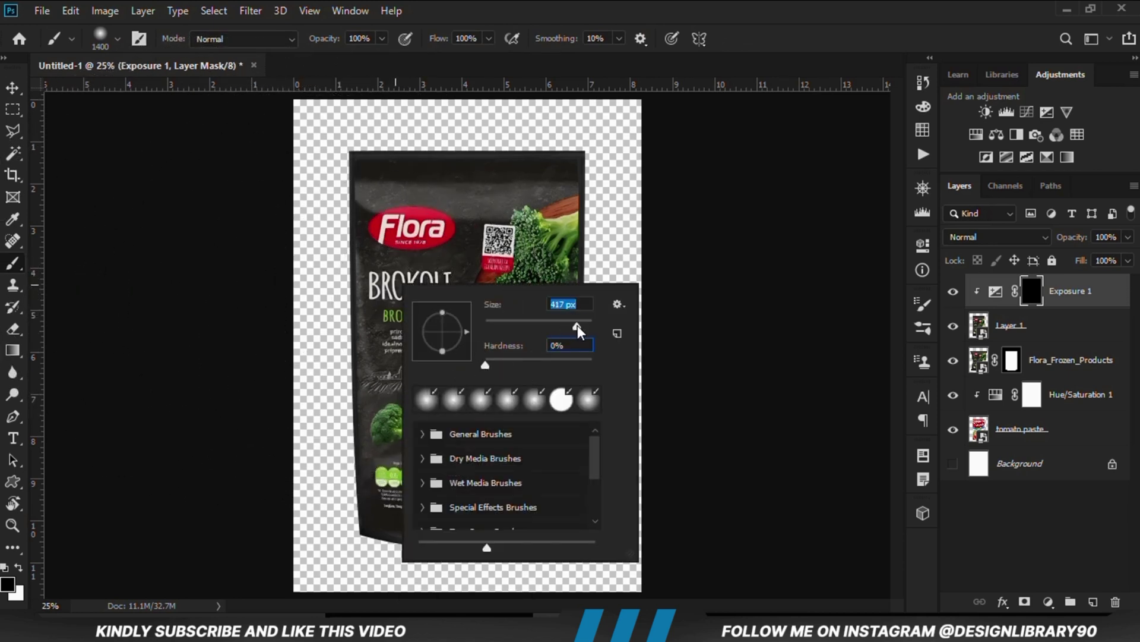
{"action": "left_click", "coordinate": [558, 12]}
{"action": "left_click", "coordinate": [384, 39]}
{"action": "mouse_move", "coordinate": [386, 56]}
{"action": "left_mouse_down"}
{"action": "mouse_move", "coordinate": [307, 56]}
{"action": "mouse_move", "coordinate": [319, 57]}
{"action": "left_mouse_up"}
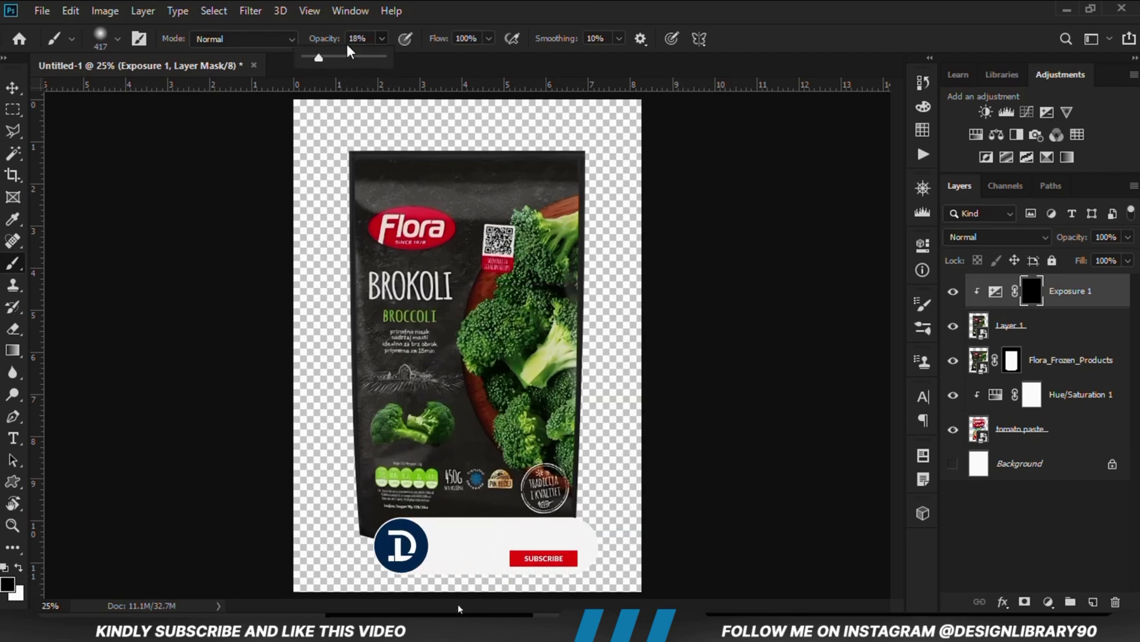
Paint white on the Exposure mask to shade the pouch's right side and lower right corner, shrinking the brush from 1100 to 250 px.
{"action": "key", "text": "bracketright"}
{"action": "key", "text": "bracketright"}
{"action": "key", "text": "bracketright"}
{"action": "key", "text": "bracketright"}
{"action": "key", "text": "bracketright"}
{"action": "key", "text": "bracketright"}
{"action": "key", "text": "bracketright"}
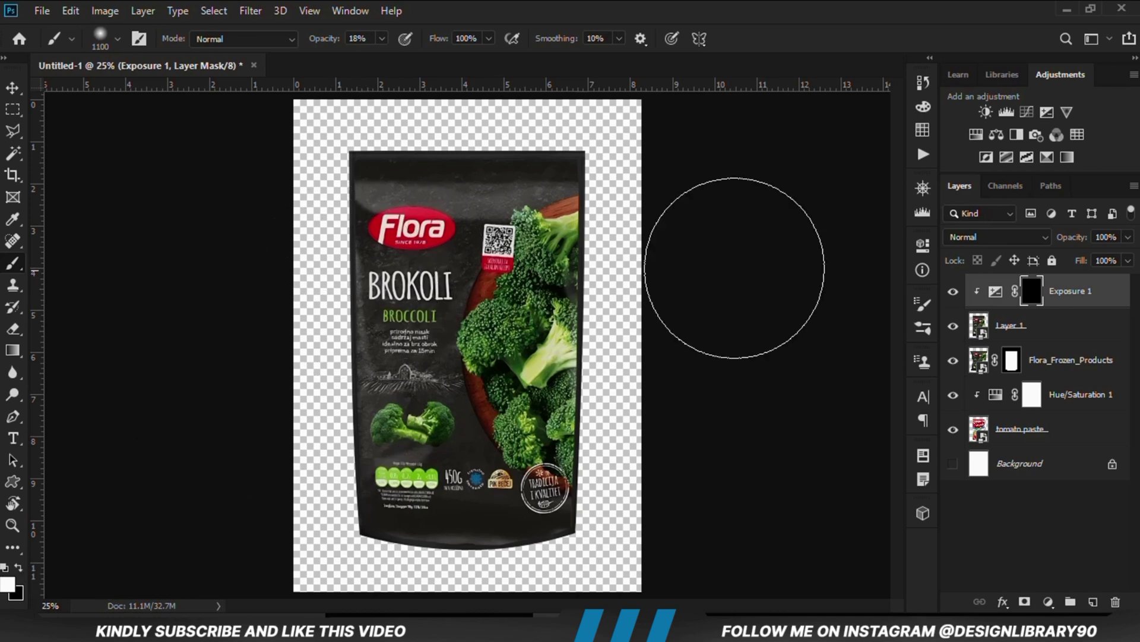
{"action": "left_click", "coordinate": [633, 203]}
{"action": "left_click", "coordinate": [649, 276]}
{"action": "left_click", "coordinate": [652, 359]}
{"action": "left_click", "coordinate": [635, 416]}
{"action": "key", "text": "bracketleft"}
{"action": "key", "text": "bracketleft"}
{"action": "mouse_move", "coordinate": [630, 433]}
{"action": "left_mouse_down"}
{"action": "mouse_move", "coordinate": [612, 505]}
{"action": "mouse_move", "coordinate": [611, 486]}
{"action": "mouse_move", "coordinate": [573, 547]}
{"action": "mouse_move", "coordinate": [512, 551]}
{"action": "mouse_move", "coordinate": [569, 533]}
{"action": "left_mouse_up"}
{"action": "key", "text": "bracketleft"}
{"action": "key", "text": "bracketleft"}
{"action": "key", "text": "bracketleft"}
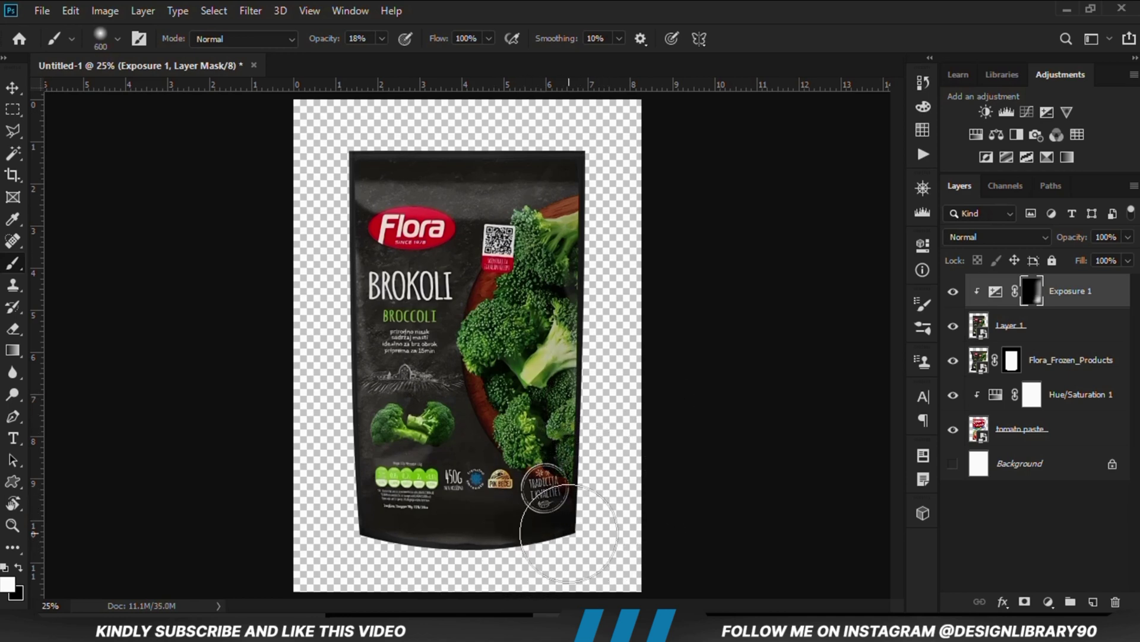
{"action": "key", "text": "bracketleft"}
{"action": "key", "text": "bracketleft"}
{"action": "key", "text": "bracketleft"}
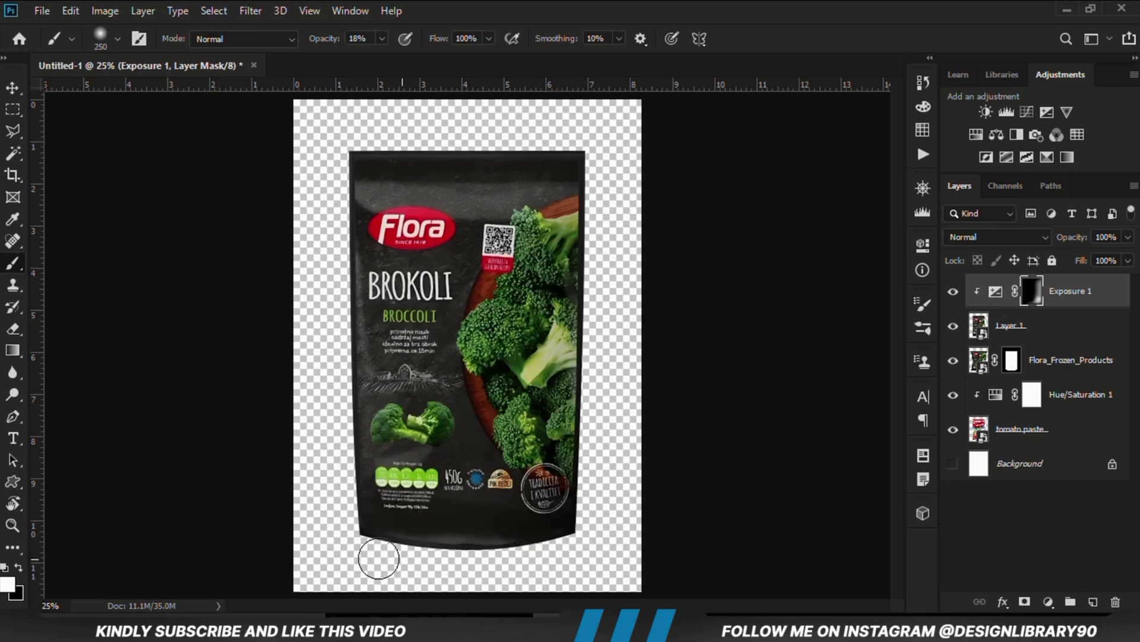
Toggle the Exposure shading to compare it and reduce the layer's opacity to 82%.
{"action": "left_click", "coordinate": [953, 291]}
{"action": "left_click", "coordinate": [950, 299]}
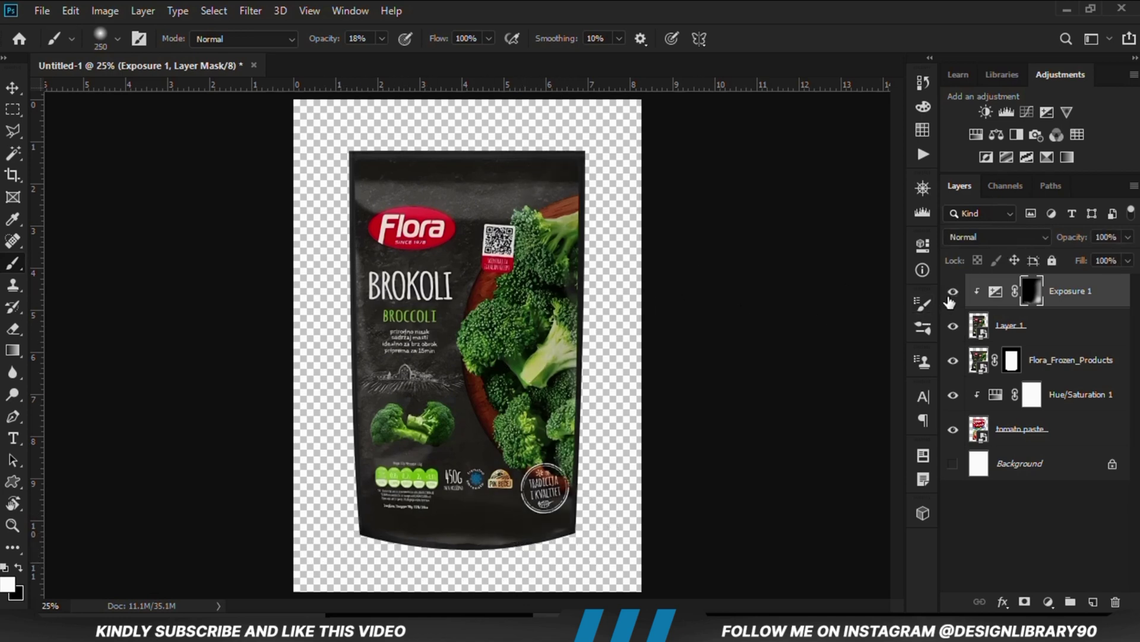
{"action": "left_click_drag", "start_coordinate": [1127, 237], "coordinate": [1112, 268]}
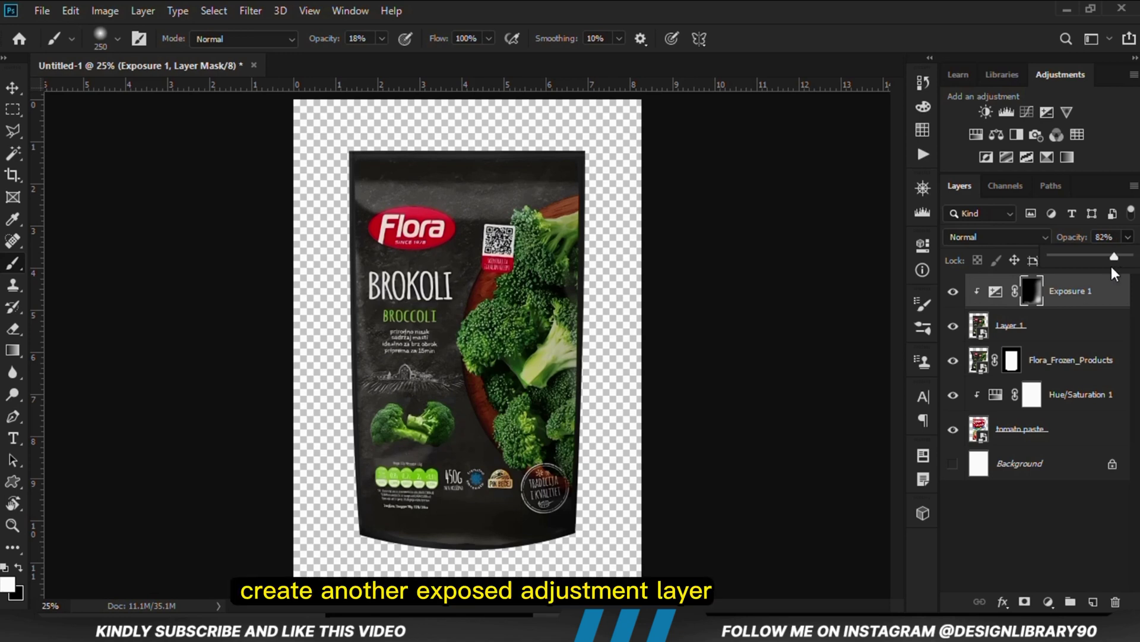
Add a second, stronger darkening Exposure adjustment clipped to the pouch and invert its mask to black.
{"action": "left_click", "coordinate": [1048, 601]}
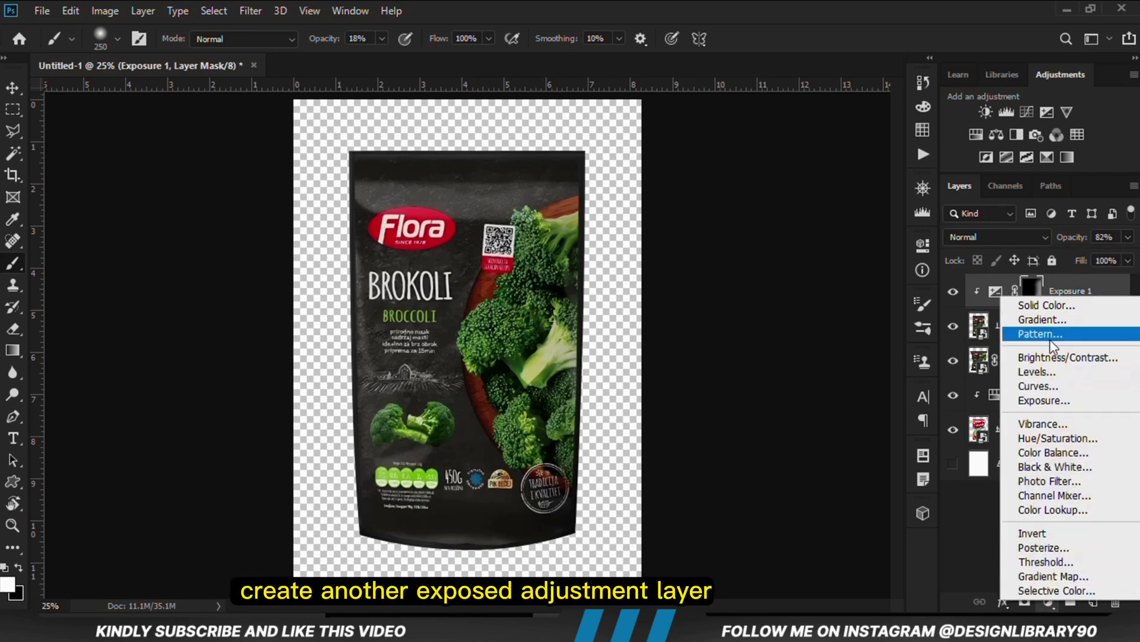
{"action": "left_click", "coordinate": [1050, 408]}
{"action": "left_click", "coordinate": [775, 523]}
{"action": "left_click_drag", "start_coordinate": [778, 335], "coordinate": [709, 341]}
{"action": "left_click", "coordinate": [873, 239]}
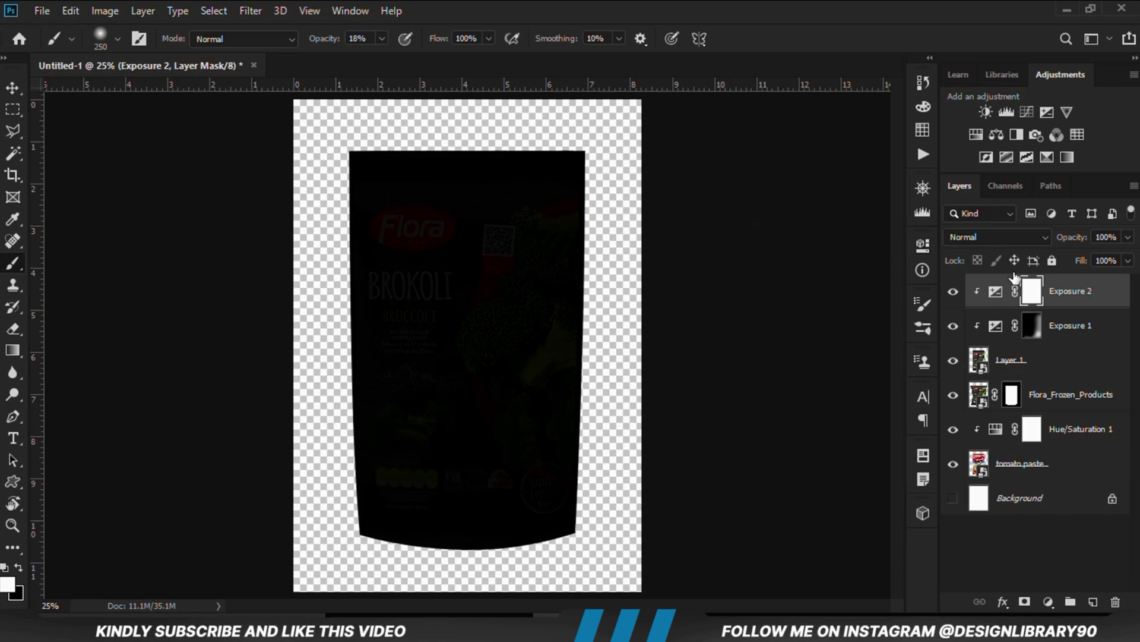
{"action": "key", "text": "ctrl+i"}
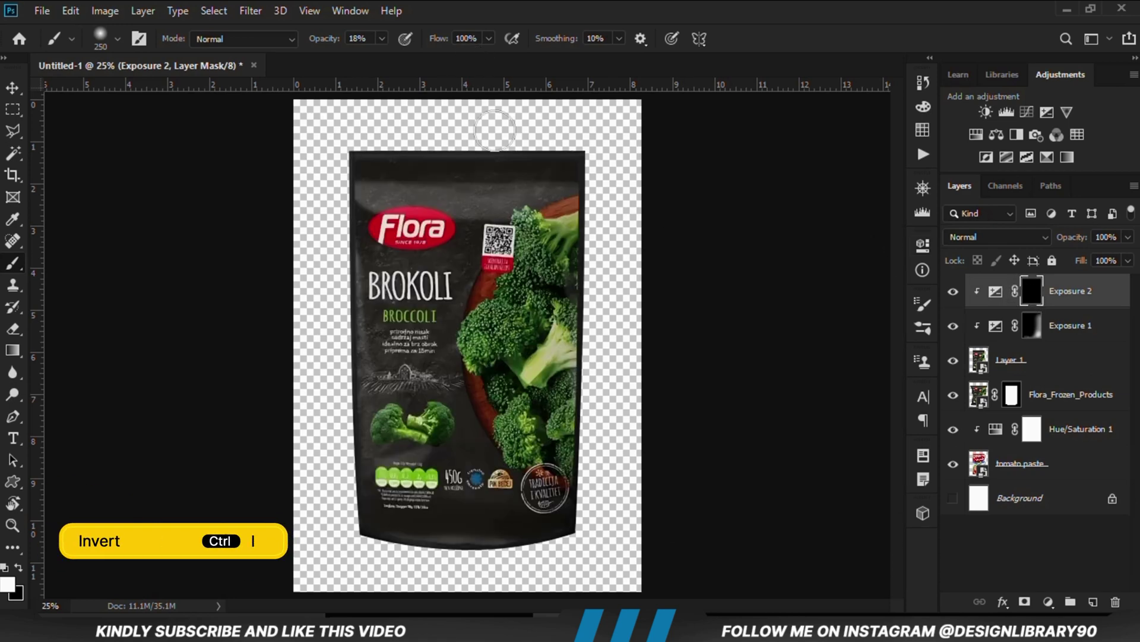
Enlarge the brush to 400 px and paint white on the Exposure 2 mask to darken the pouch's top area.
{"action": "key", "text": "bracketright"}
{"action": "key", "text": "bracketright"}
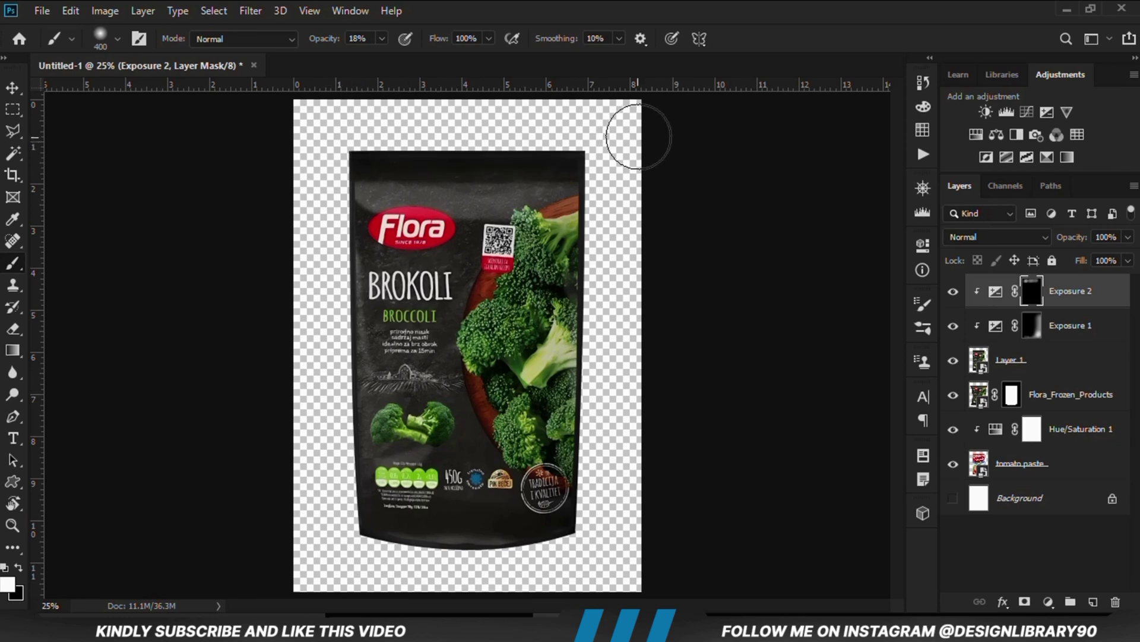
Add a third Exposure adjustment clipped to the pouch at +3.22 and invert its mask to black.
{"action": "left_click", "coordinate": [1049, 602]}
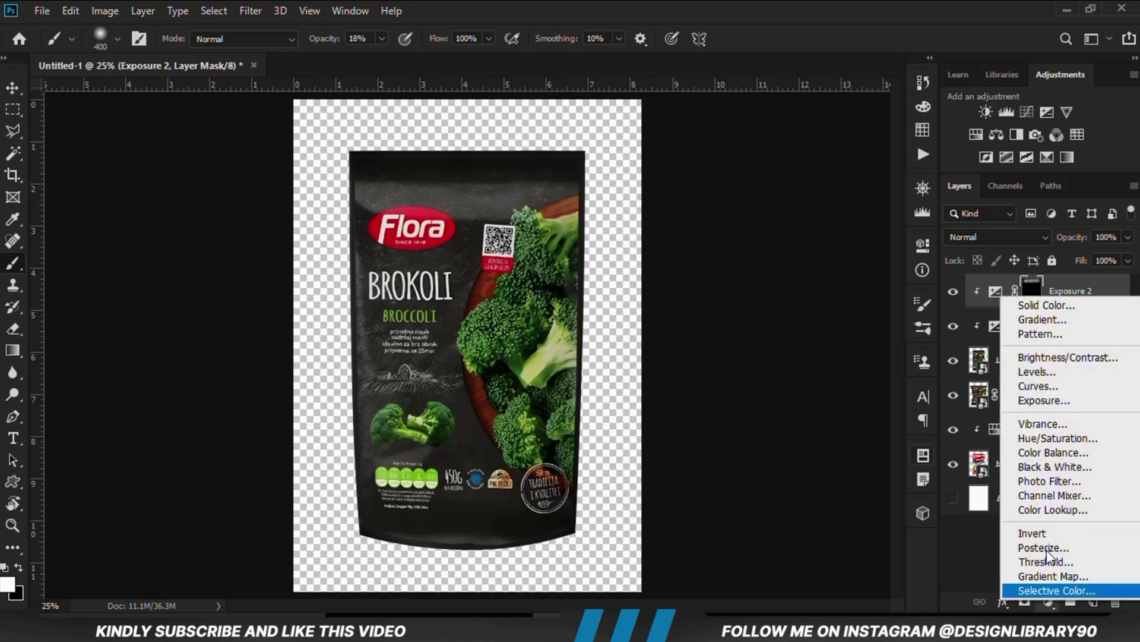
{"action": "left_click", "coordinate": [1044, 400]}
{"action": "left_click_drag", "start_coordinate": [779, 335], "coordinate": [827, 335]}
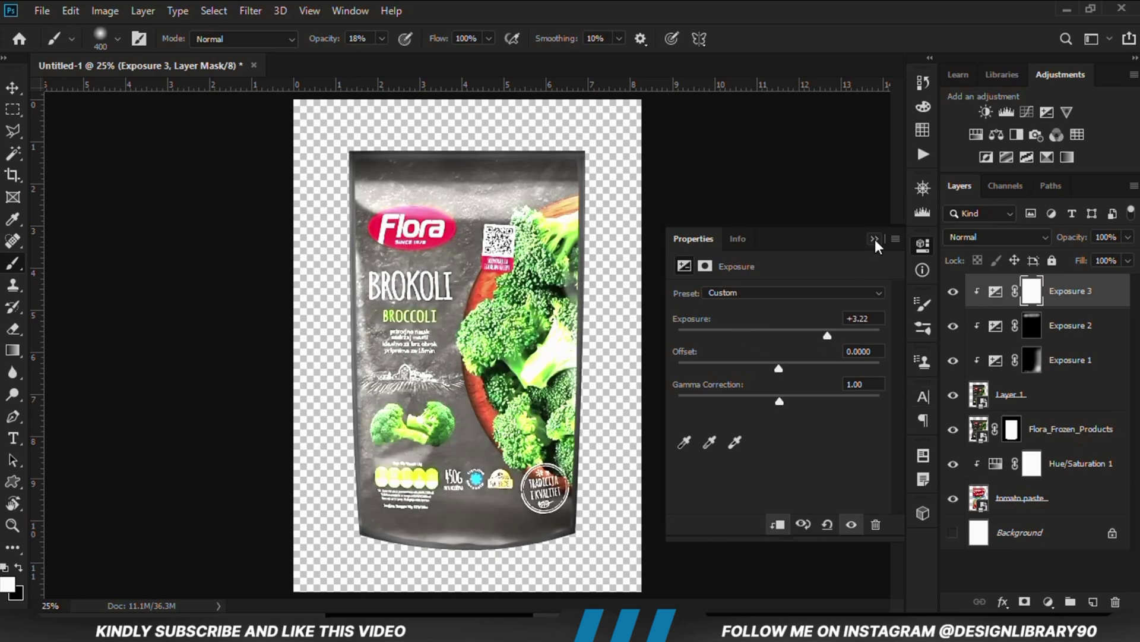
{"action": "left_click", "coordinate": [875, 238]}
{"action": "key", "text": "ctrl+i"}
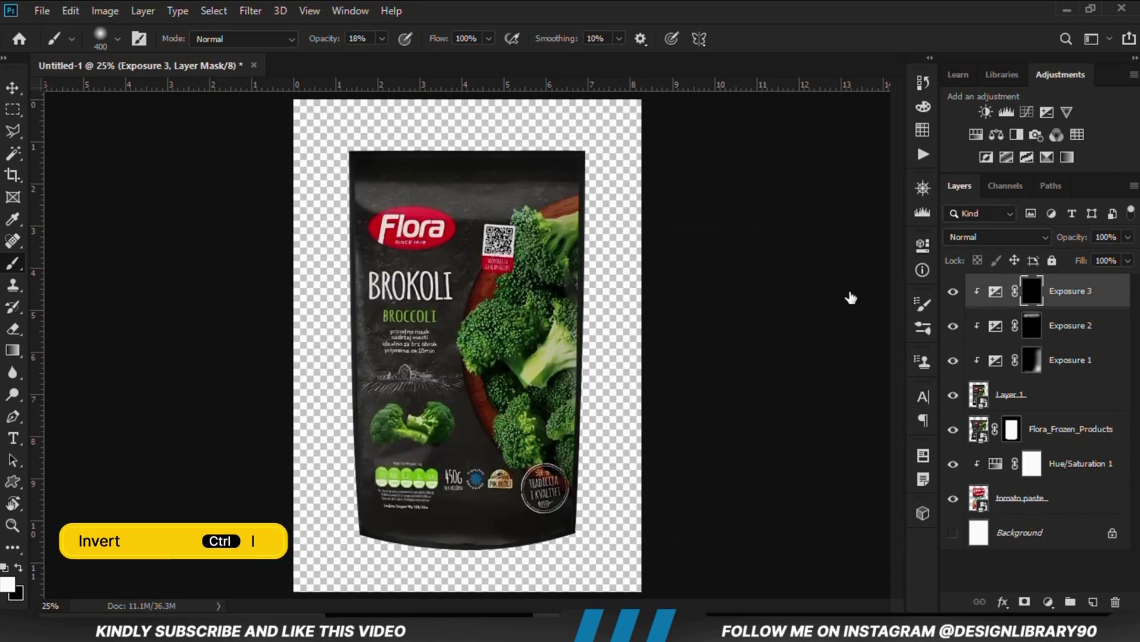
Paint white highlights on the Exposure 3 mask across the pouch above the logo, using a 250 px brush at 10% opacity.
{"action": "key", "text": "bracketleft"}
{"action": "left_click_drag", "start_coordinate": [378, 42], "coordinate": [376, 54]}
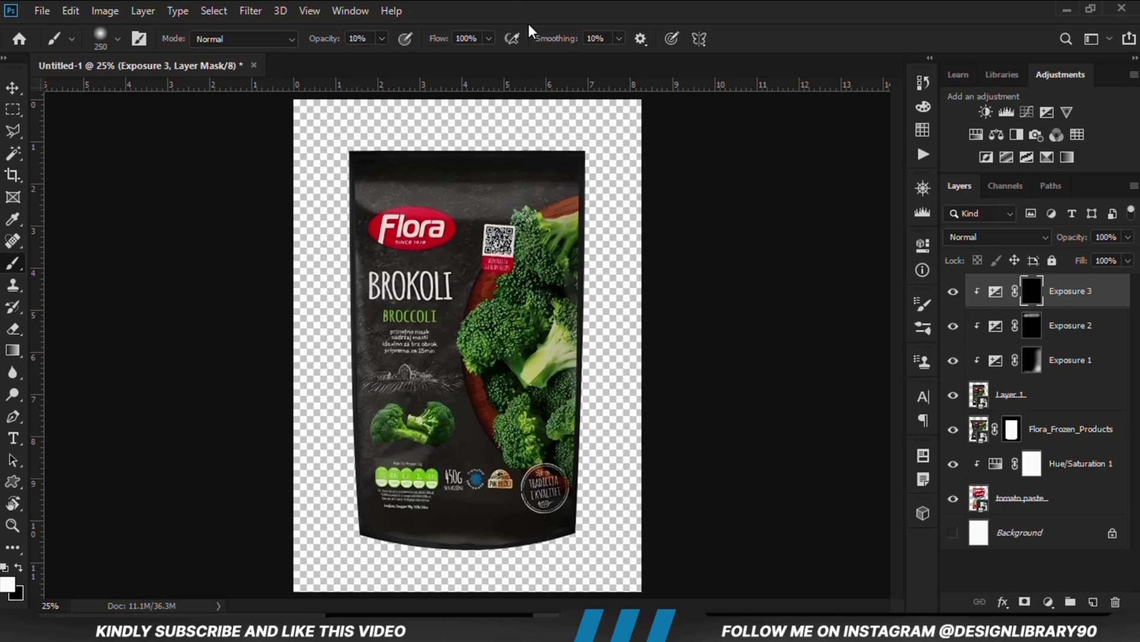
{"action": "mouse_move", "coordinate": [474, 179]}
{"action": "left_mouse_down"}
{"action": "mouse_move", "coordinate": [542, 188]}
{"action": "mouse_move", "coordinate": [332, 185]}
{"action": "left_mouse_up"}
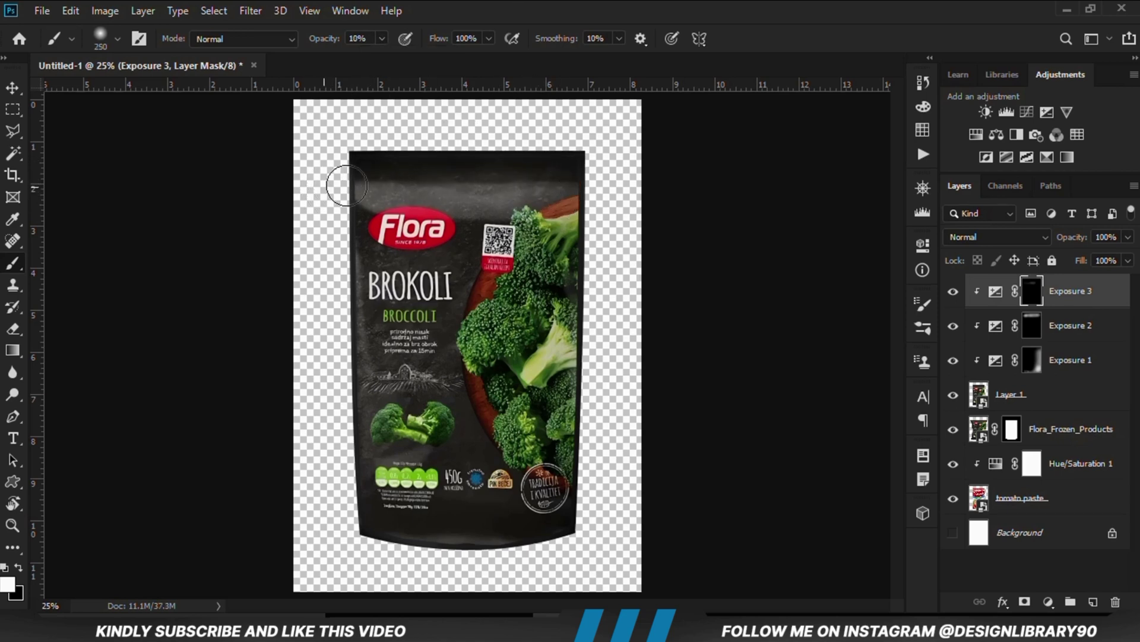
{"action": "left_click_drag", "start_coordinate": [429, 186], "coordinate": [576, 201]}
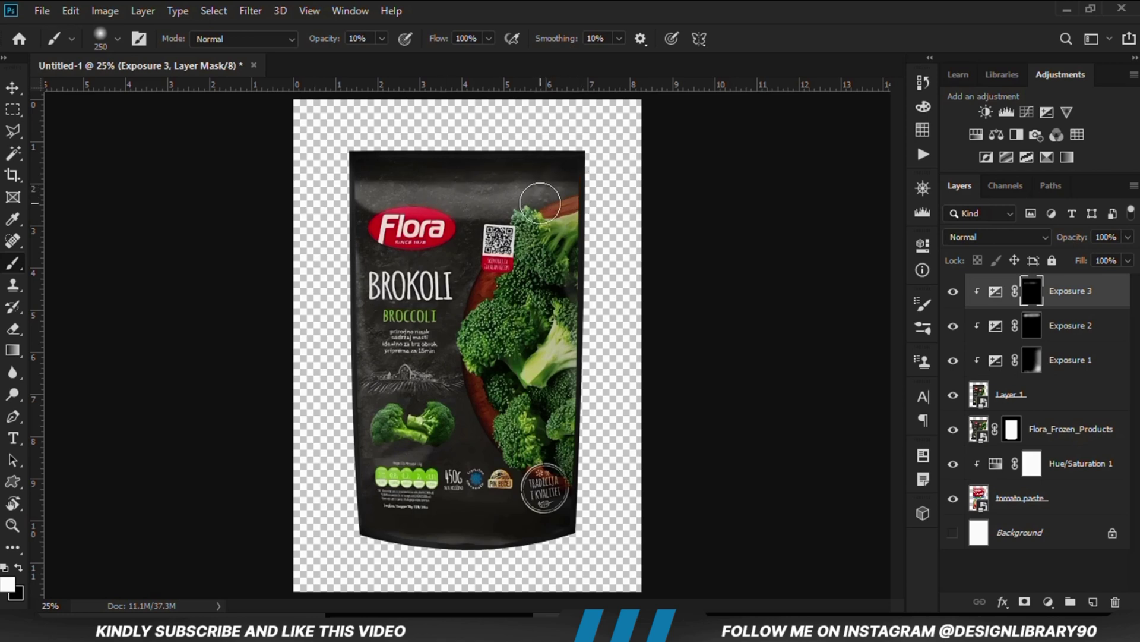
Toggle the Exposure 3 highlight to compare it and reduce the layer's opacity to 58%.
{"action": "left_click", "coordinate": [952, 292]}
{"action": "left_click", "coordinate": [953, 292]}
{"action": "left_click_drag", "start_coordinate": [1106, 258], "coordinate": [1096, 259]}
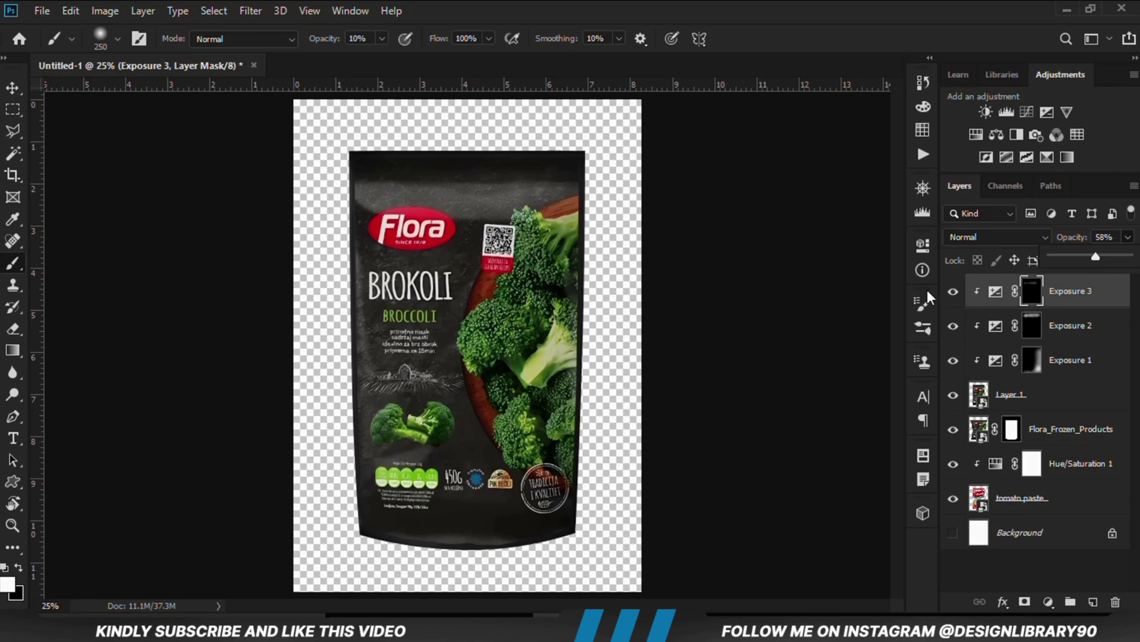
Add a darkening Exposure adjustment clipped to the pouch with a black mask and paint shading along the right and bottom edges at 400 px.
{"action": "left_click", "coordinate": [1048, 601]}
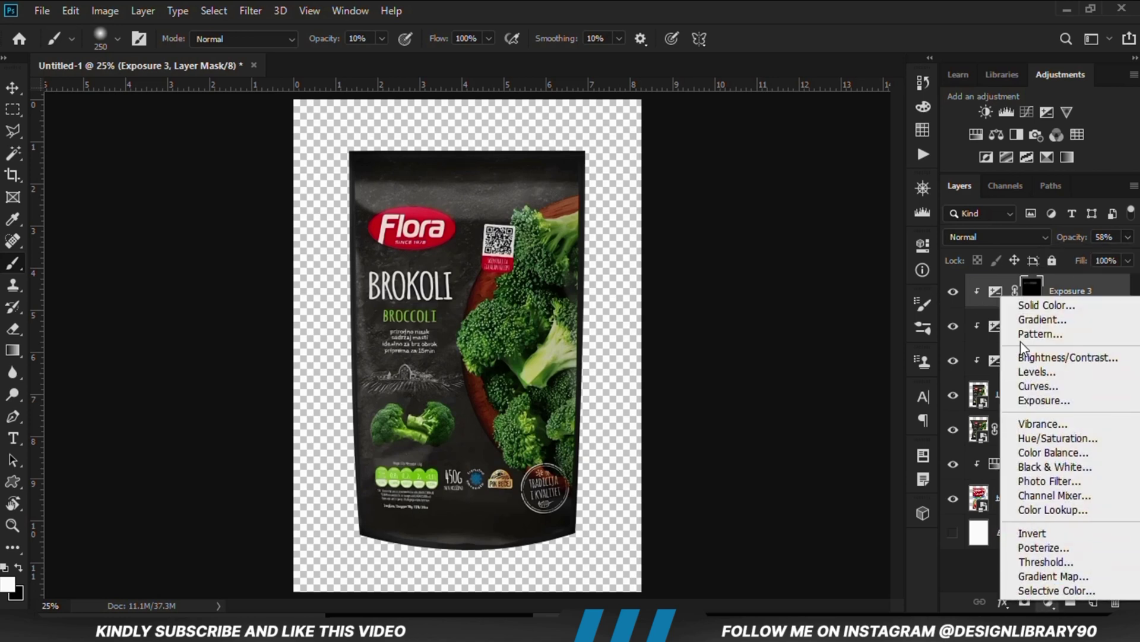
{"action": "left_click", "coordinate": [1026, 402]}
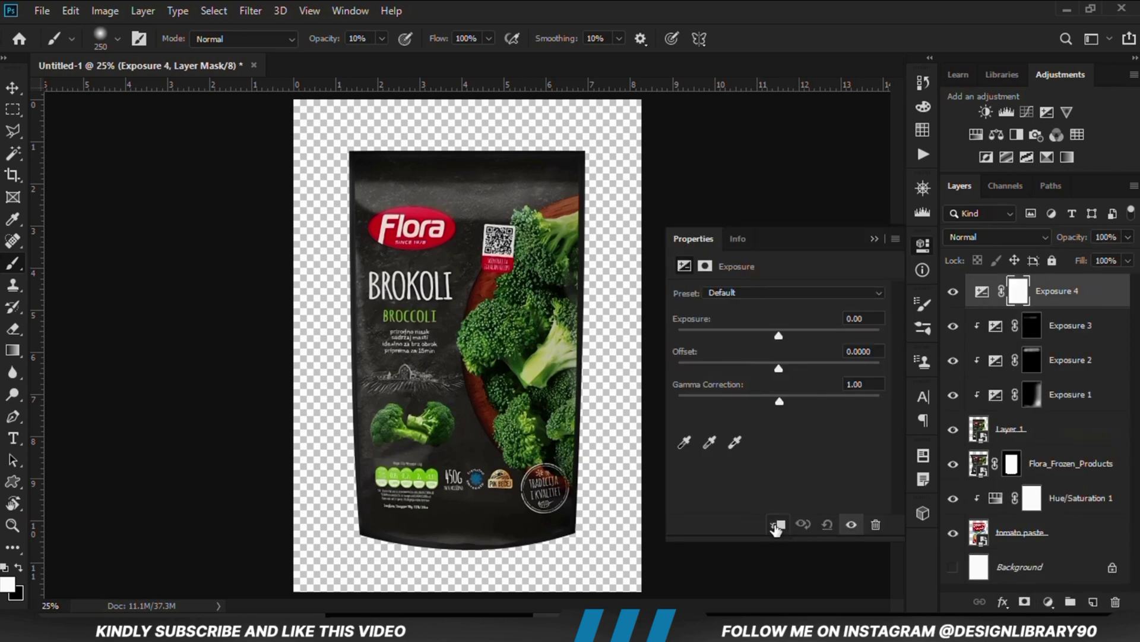
{"action": "left_click", "coordinate": [776, 525]}
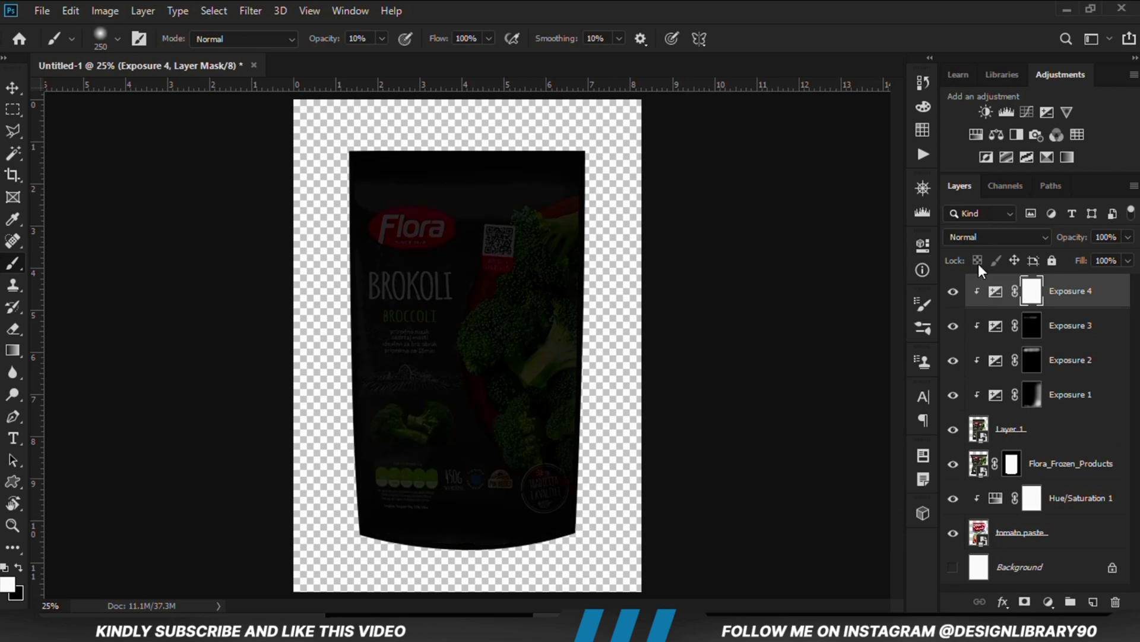
{"action": "key", "text": "ctrl+i"}
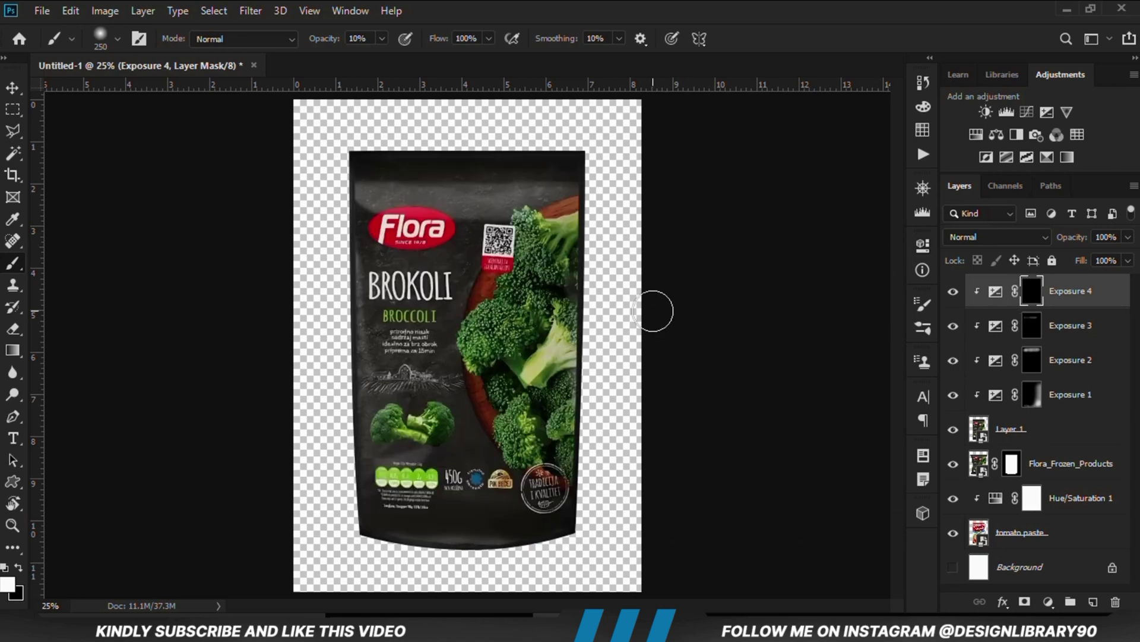
{"action": "key", "text": "bracketright"}
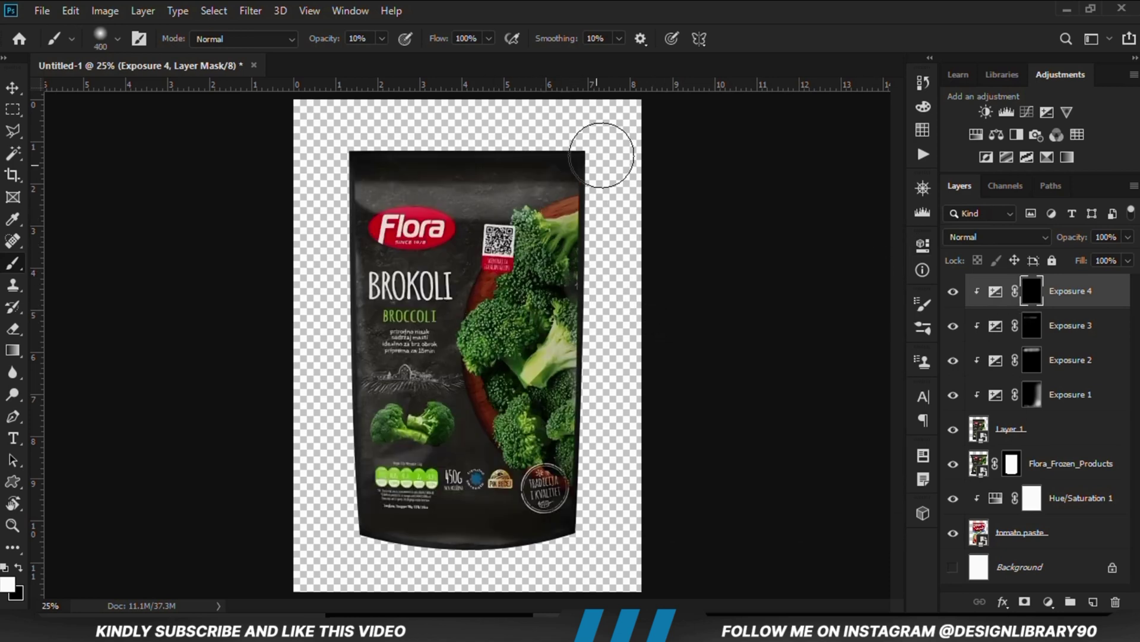
{"action": "mouse_move", "coordinate": [578, 197]}
{"action": "left_mouse_down"}
{"action": "mouse_move", "coordinate": [567, 455]}
{"action": "mouse_move", "coordinate": [576, 516]}
{"action": "mouse_move", "coordinate": [483, 561]}
{"action": "mouse_move", "coordinate": [366, 569]}
{"action": "mouse_move", "coordinate": [471, 556]}
{"action": "left_mouse_up"}
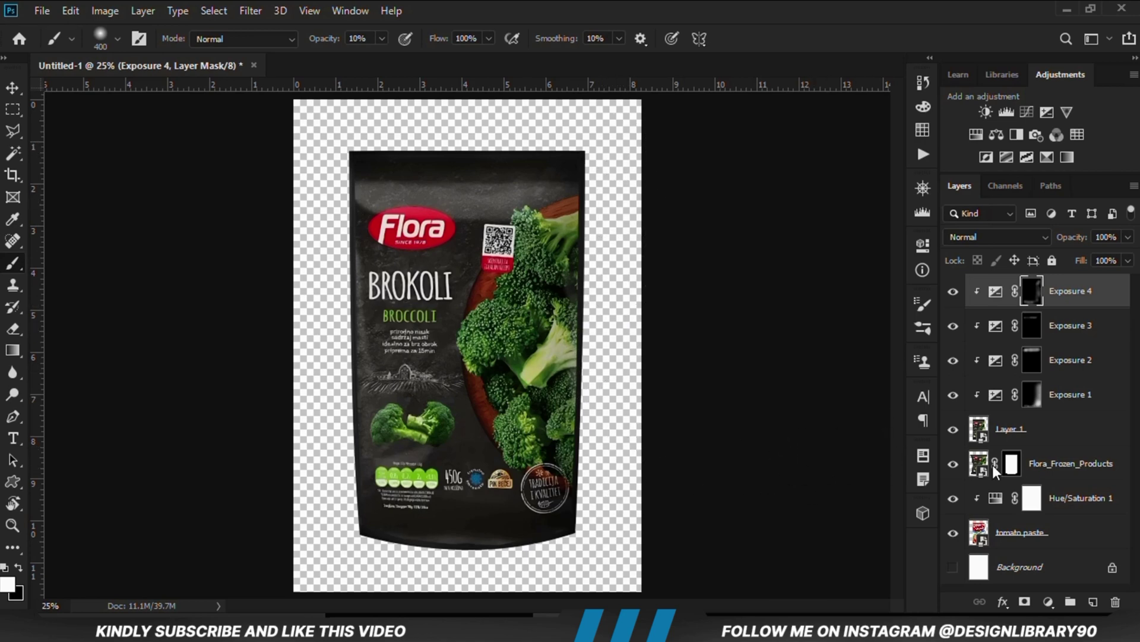
Add a clipped Exposure adjustment at -4.33 with a black mask and paint white along the pouch's left and bottom edges.
{"action": "left_click", "coordinate": [1048, 600]}
{"action": "left_click", "coordinate": [1036, 400]}
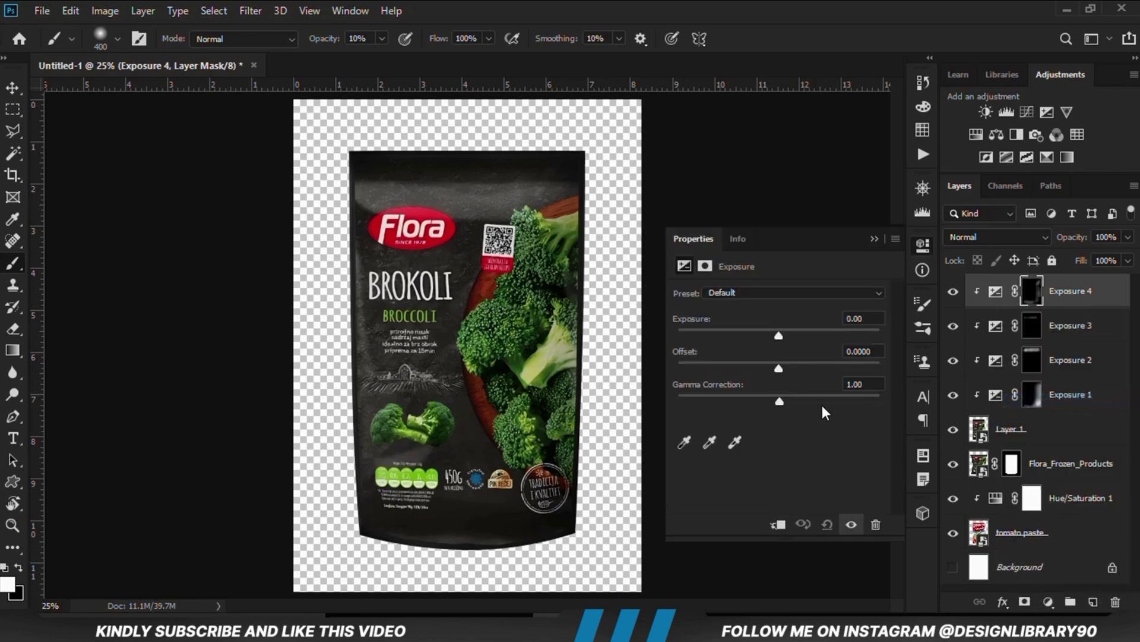
{"action": "left_click", "coordinate": [778, 525]}
{"action": "left_click_drag", "start_coordinate": [728, 333], "coordinate": [717, 337]}
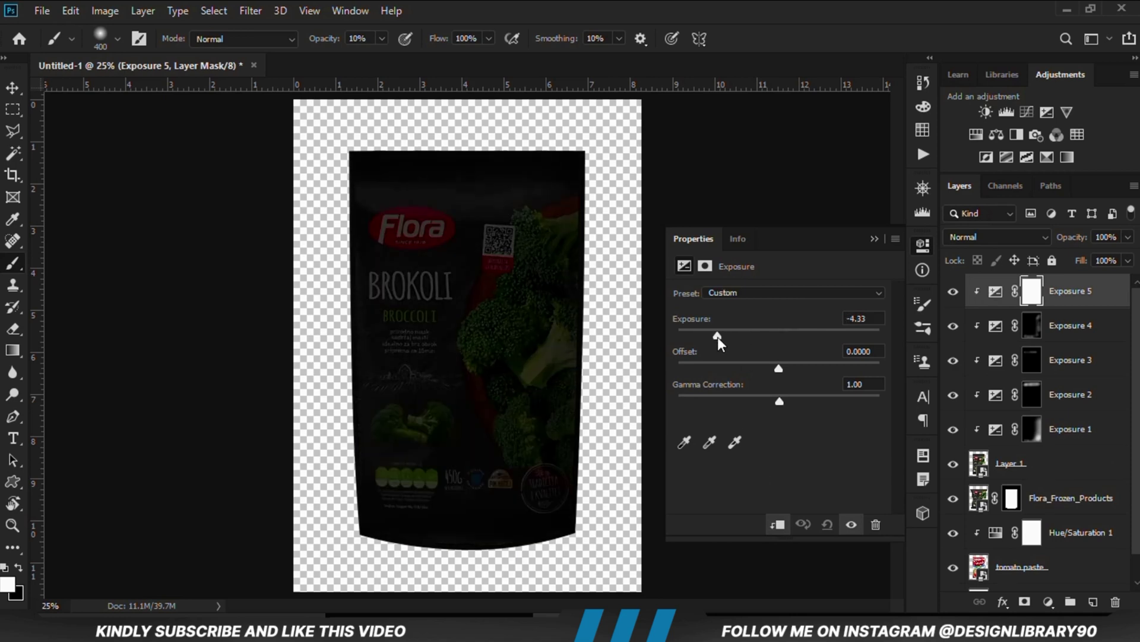
{"action": "left_click", "coordinate": [873, 236]}
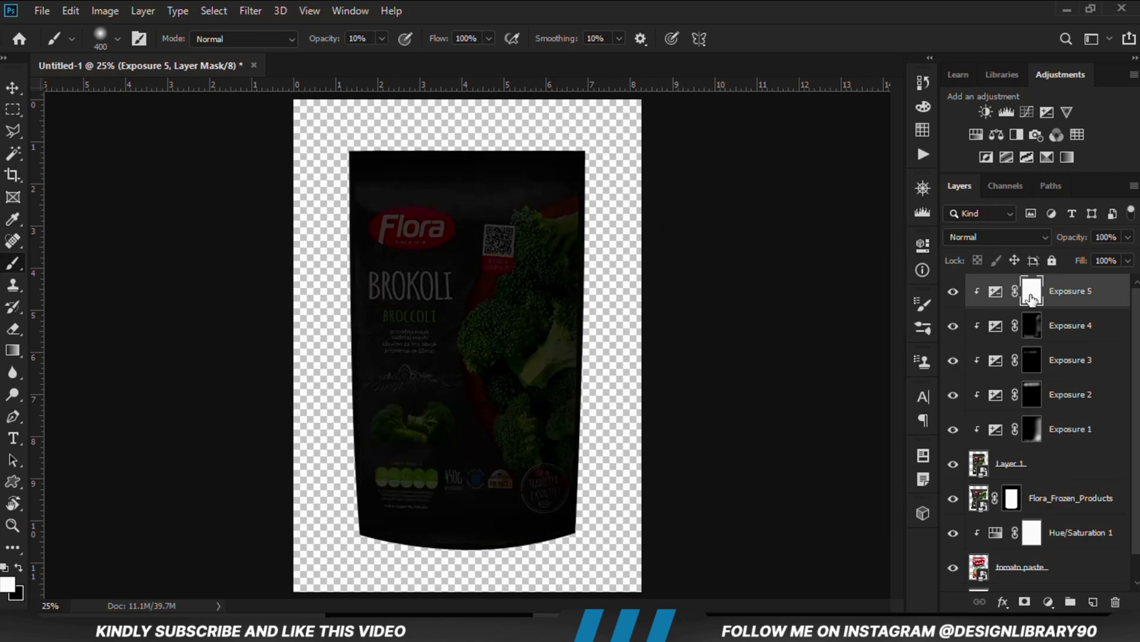
{"action": "key", "text": "ctrl+i"}
{"action": "mouse_move", "coordinate": [333, 191]}
{"action": "left_mouse_down"}
{"action": "mouse_move", "coordinate": [323, 330]}
{"action": "mouse_move", "coordinate": [328, 275]}
{"action": "mouse_move", "coordinate": [332, 552]}
{"action": "mouse_move", "coordinate": [468, 563]}
{"action": "mouse_move", "coordinate": [586, 541]}
{"action": "left_mouse_up"}
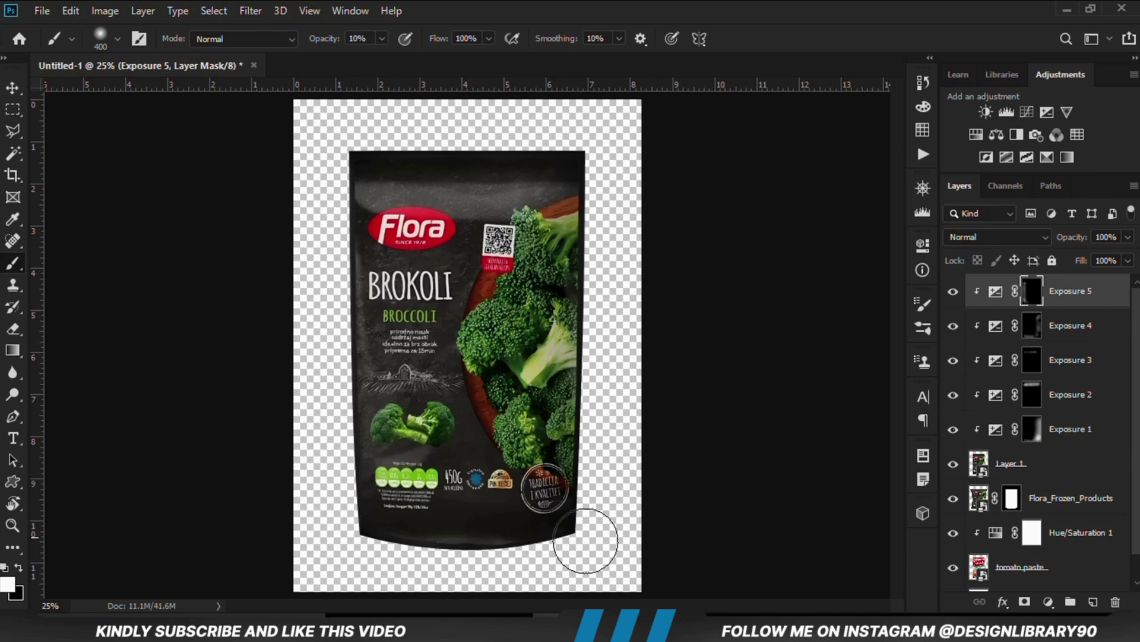
Add a sixth, brightening Exposure adjustment clipped to the pouch and invert its mask to black.
{"action": "left_click", "coordinate": [1046, 604]}
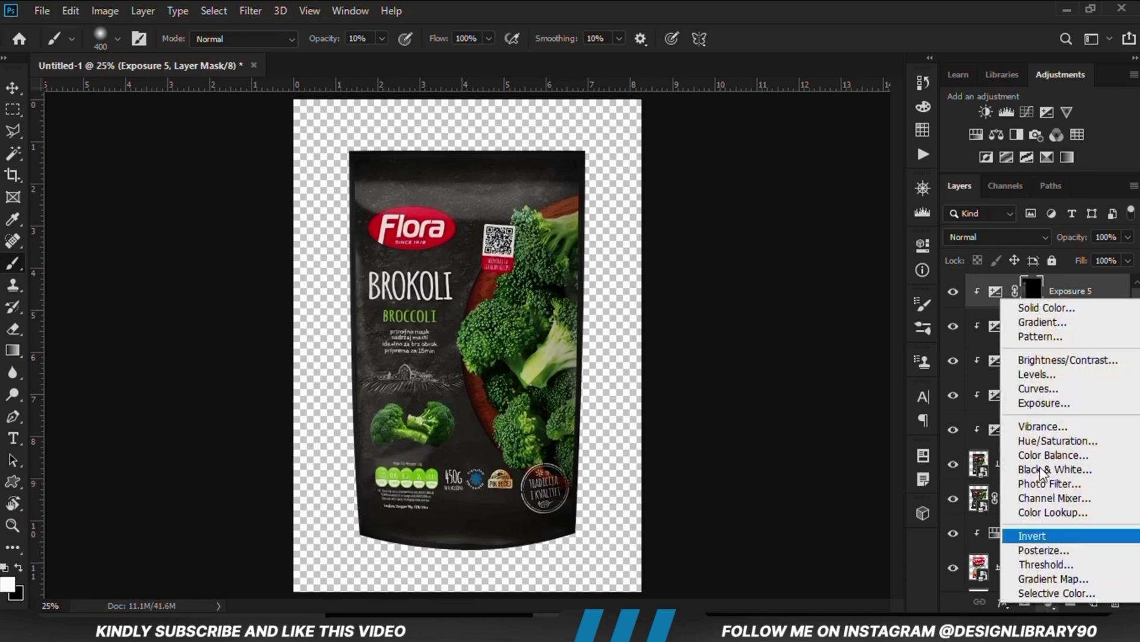
{"action": "left_click", "coordinate": [1038, 396]}
{"action": "left_click", "coordinate": [777, 524]}
{"action": "left_click_drag", "start_coordinate": [778, 335], "coordinate": [818, 330]}
{"action": "left_click", "coordinate": [922, 245]}
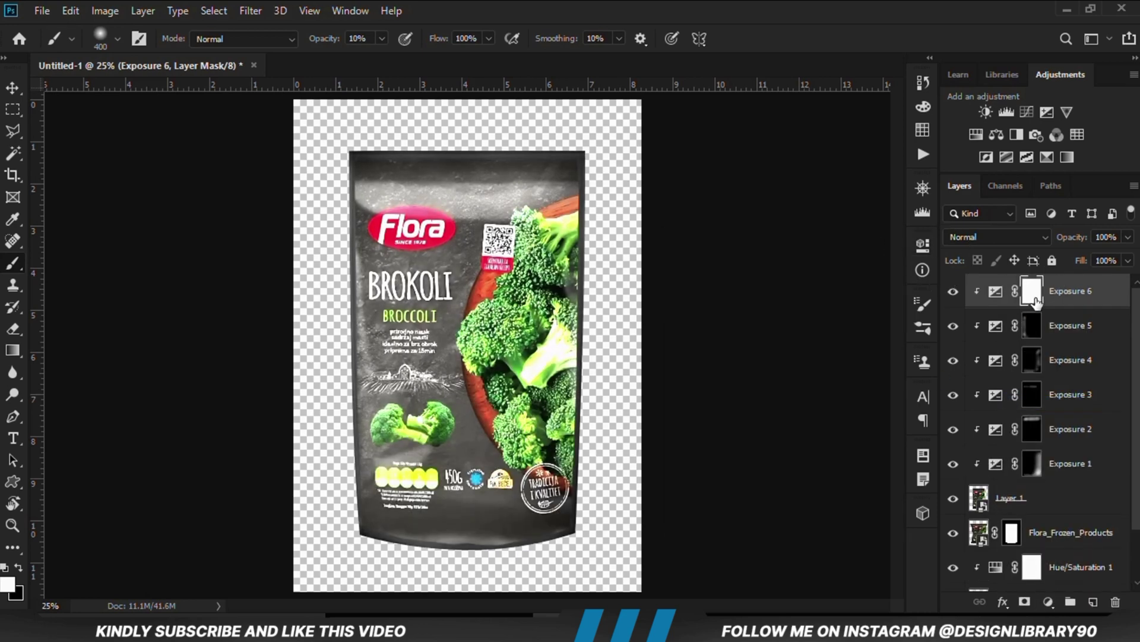
{"action": "key", "text": "ctrl+i"}
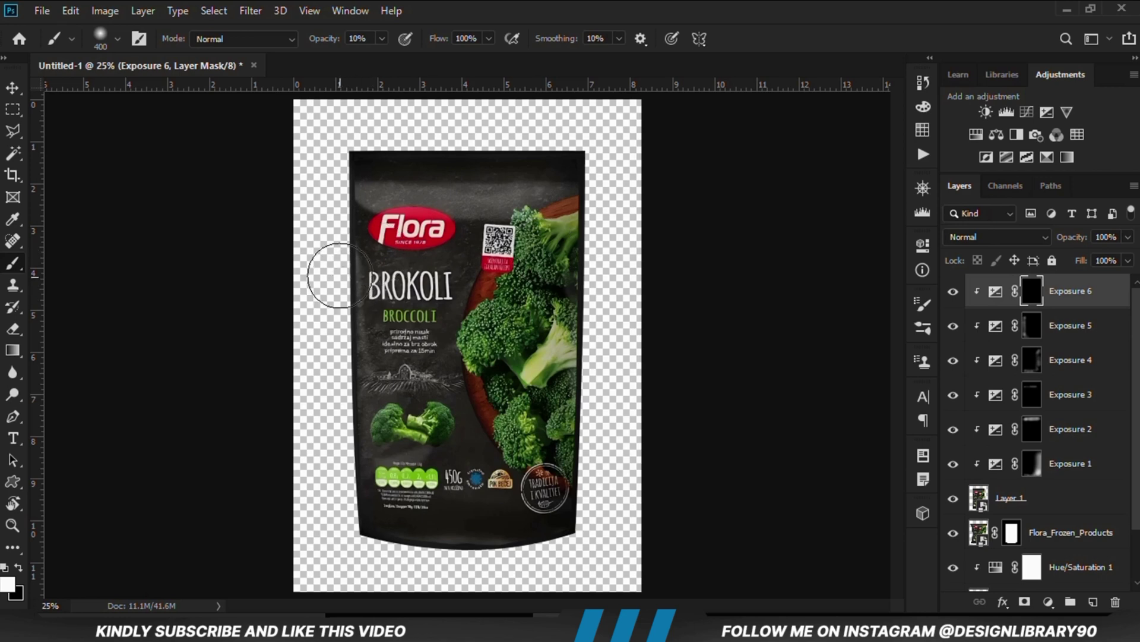
Paint white on the Exposure 6 mask to highlight the pouch's left side and upper area, comparing with the layer hidden.
{"action": "mouse_move", "coordinate": [336, 333]}
{"action": "left_mouse_down"}
{"action": "mouse_move", "coordinate": [356, 246]}
{"action": "mouse_move", "coordinate": [389, 401]}
{"action": "mouse_move", "coordinate": [372, 320]}
{"action": "mouse_move", "coordinate": [382, 461]}
{"action": "mouse_move", "coordinate": [414, 405]}
{"action": "mouse_move", "coordinate": [435, 186]}
{"action": "left_mouse_up"}
{"action": "left_click", "coordinate": [953, 292]}
{"action": "left_click", "coordinate": [953, 291]}
{"action": "left_click_drag", "start_coordinate": [382, 343], "coordinate": [386, 437]}
Toggle the Exposure 6 highlights to compare them and reduce the layer's opacity to 61%.
{"action": "left_click", "coordinate": [953, 292]}
{"action": "left_click", "coordinate": [953, 292]}
{"action": "left_click", "coordinate": [1127, 260]}
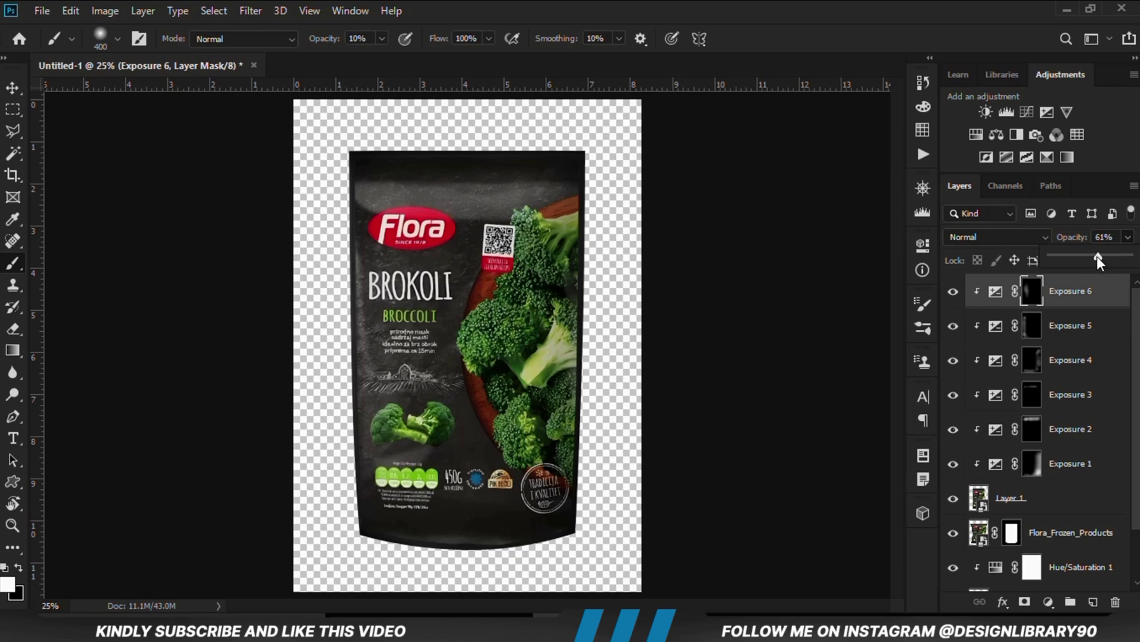
Touch up the Exposure 6 highlight beside the Flora logo with a smaller brush and compare the layer on and off.
{"action": "left_click", "coordinate": [453, 235]}
{"action": "key", "text": "bracketleft"}
{"action": "left_click", "coordinate": [952, 292]}
{"action": "left_click", "coordinate": [951, 291]}
Paint faint highlights on the Exposure 6 mask over the pouch's lower left artwork with a 500 px brush at 5% opacity.
{"action": "key", "text": "bracketright"}
{"action": "key", "text": "bracketright"}
{"action": "key", "text": "bracketright"}
{"action": "left_click_drag", "start_coordinate": [381, 43], "coordinate": [376, 56]}
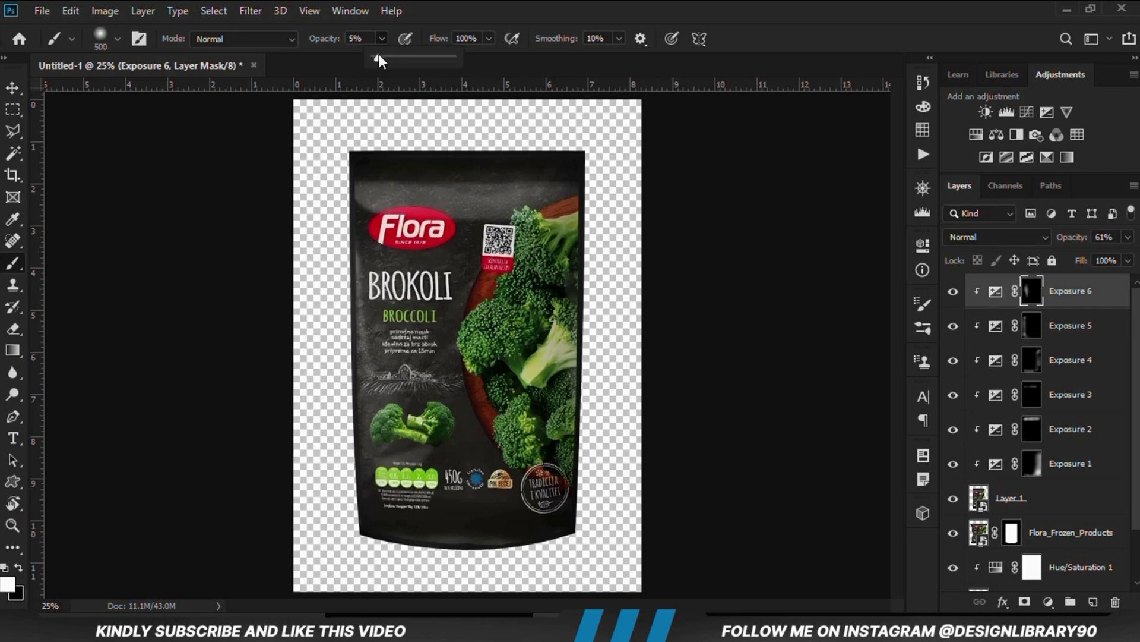
{"action": "mouse_move", "coordinate": [398, 352]}
{"action": "left_mouse_down"}
{"action": "mouse_move", "coordinate": [422, 428]}
{"action": "mouse_move", "coordinate": [391, 343]}
{"action": "mouse_move", "coordinate": [428, 469]}
{"action": "mouse_move", "coordinate": [428, 433]}
{"action": "left_mouse_up"}
{"action": "left_click", "coordinate": [953, 292]}
{"action": "left_click", "coordinate": [953, 291]}
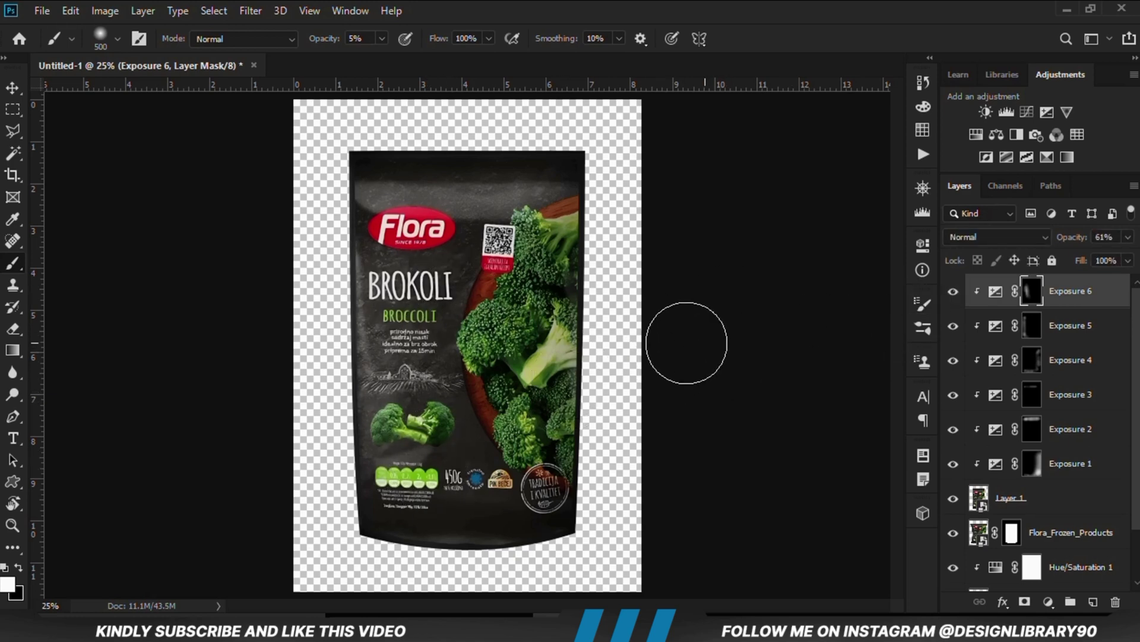
Deselect all layers and outline a thin horizontal strip across the pouch's top with the Polygonal Lasso tool.
{"action": "left_click", "coordinate": [12, 89]}
{"action": "left_click", "coordinate": [132, 255]}
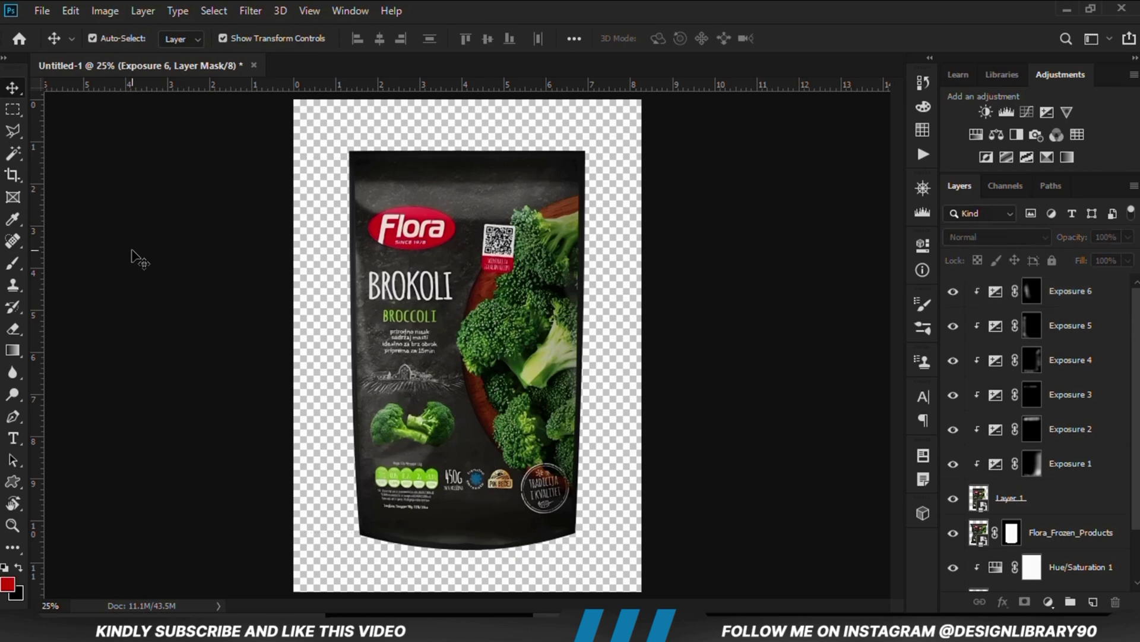
{"action": "right_click", "coordinate": [20, 138]}
{"action": "left_click", "coordinate": [82, 145]}
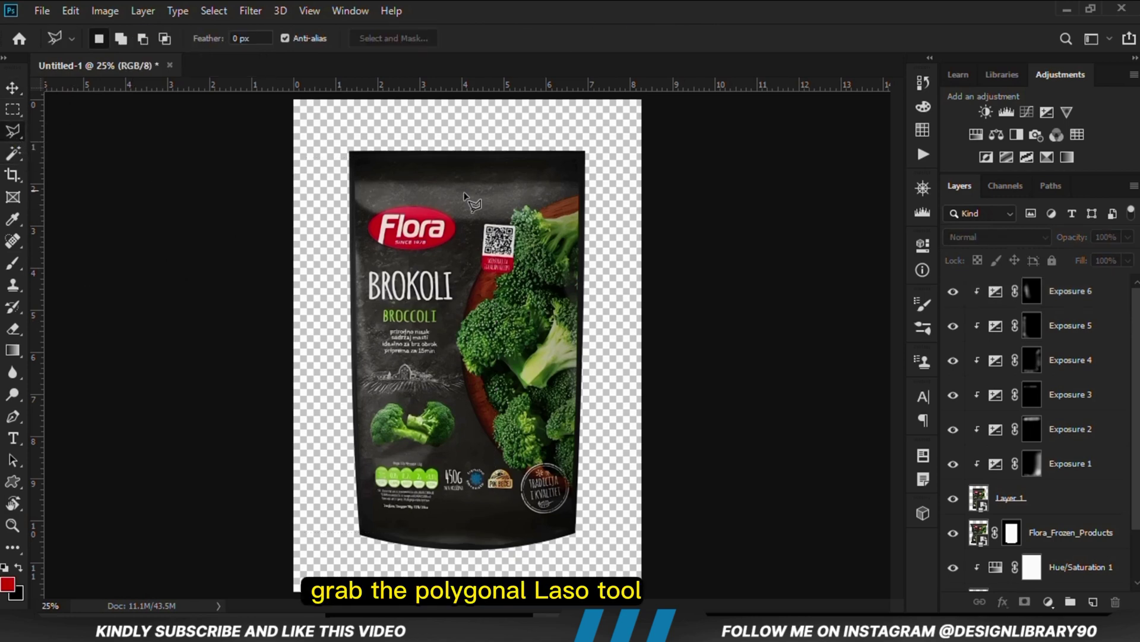
{"action": "left_click", "coordinate": [353, 168]}
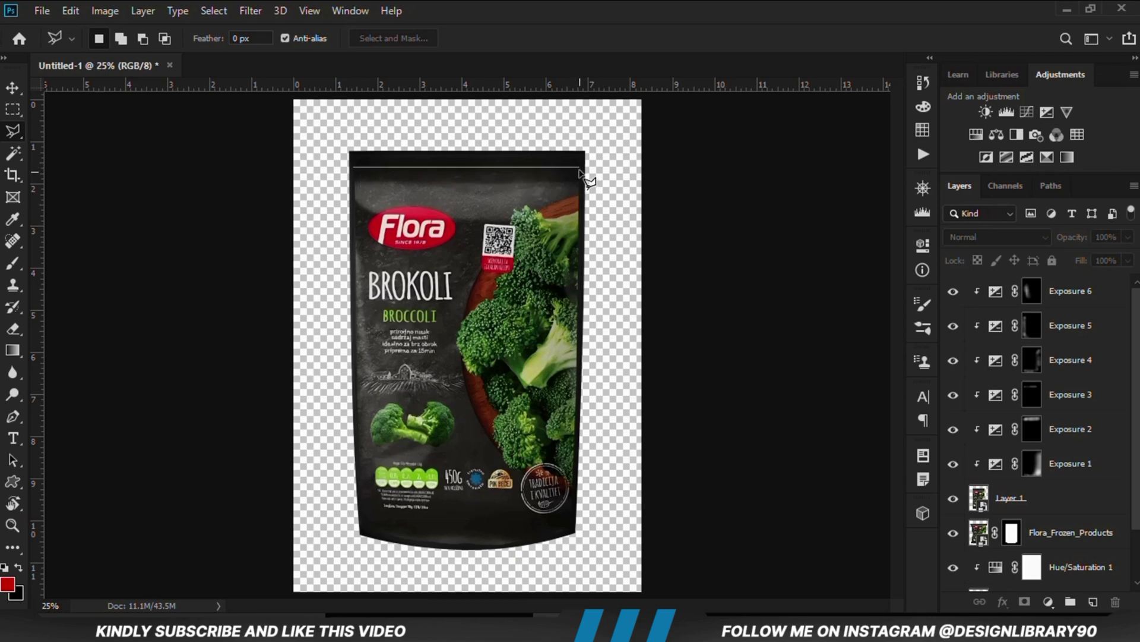
{"action": "left_click", "coordinate": [355, 170]}
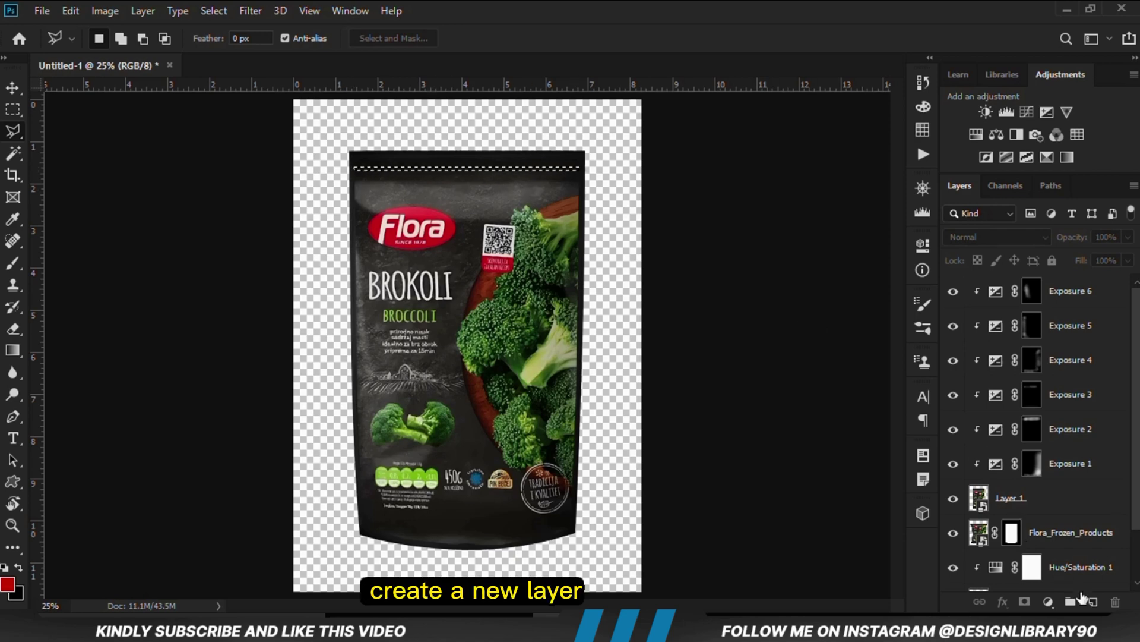
Create a new layer and fill the strip selection with a white foreground color at 100% opacity.
{"action": "left_click", "coordinate": [1092, 600]}
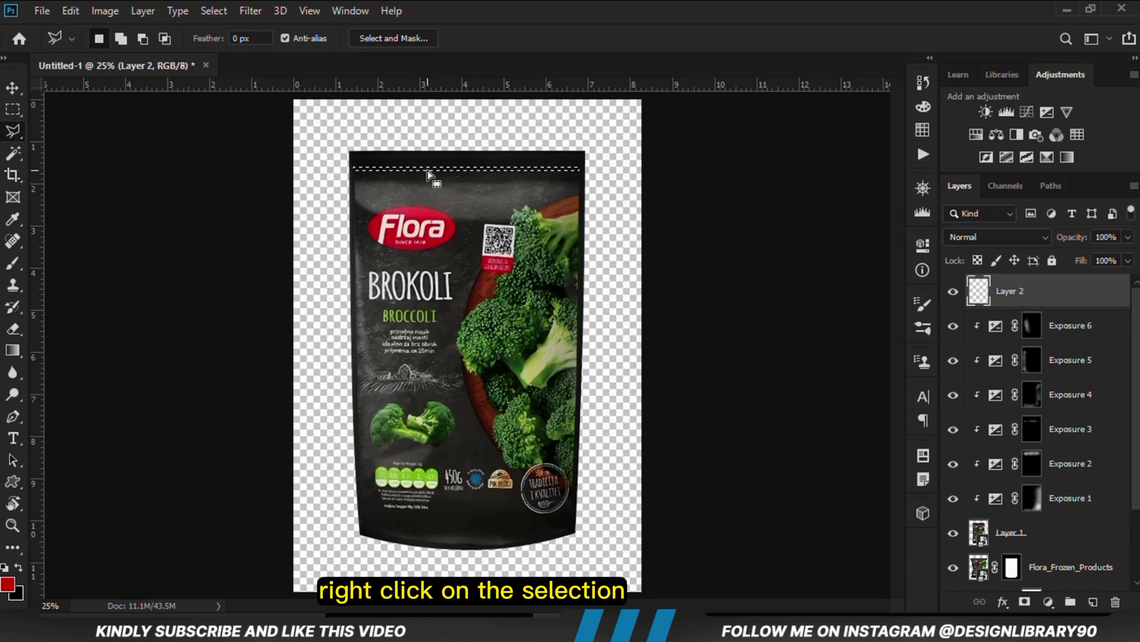
{"action": "key", "text": "d"}
{"action": "key", "text": "x"}
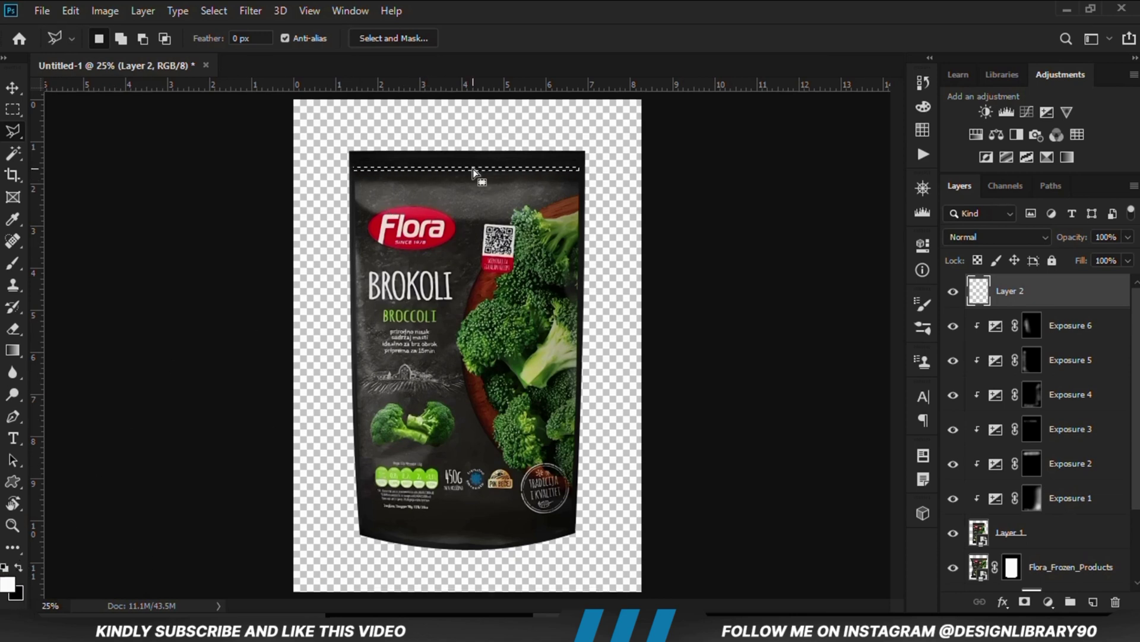
{"action": "right_click", "coordinate": [472, 169]}
{"action": "left_click", "coordinate": [502, 369]}
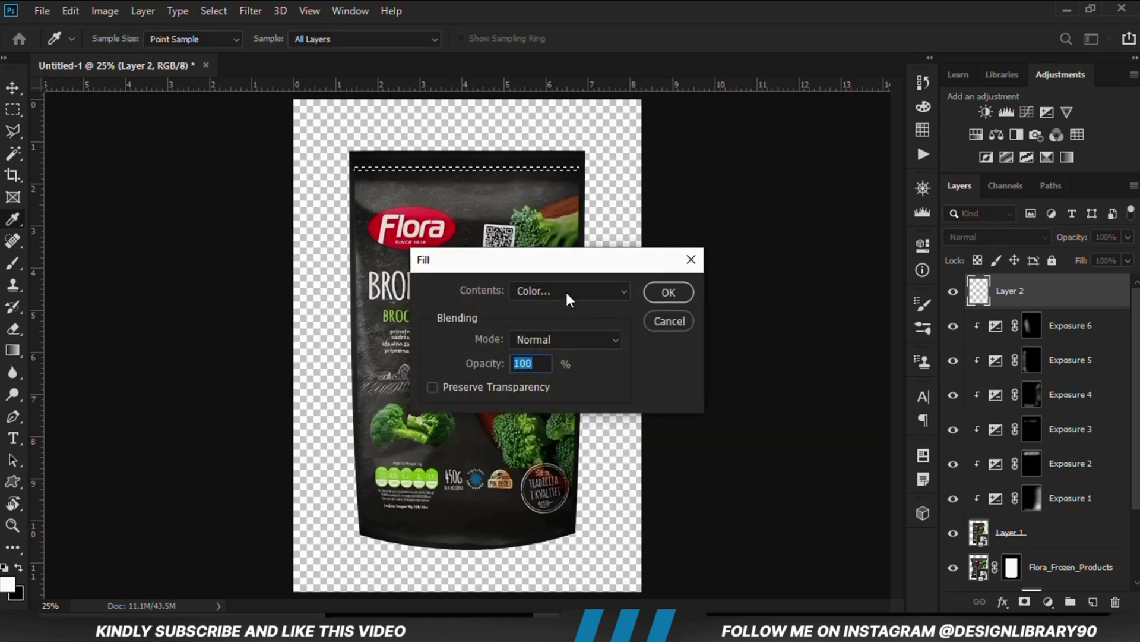
{"action": "left_click", "coordinate": [566, 289]}
{"action": "left_click", "coordinate": [560, 304]}
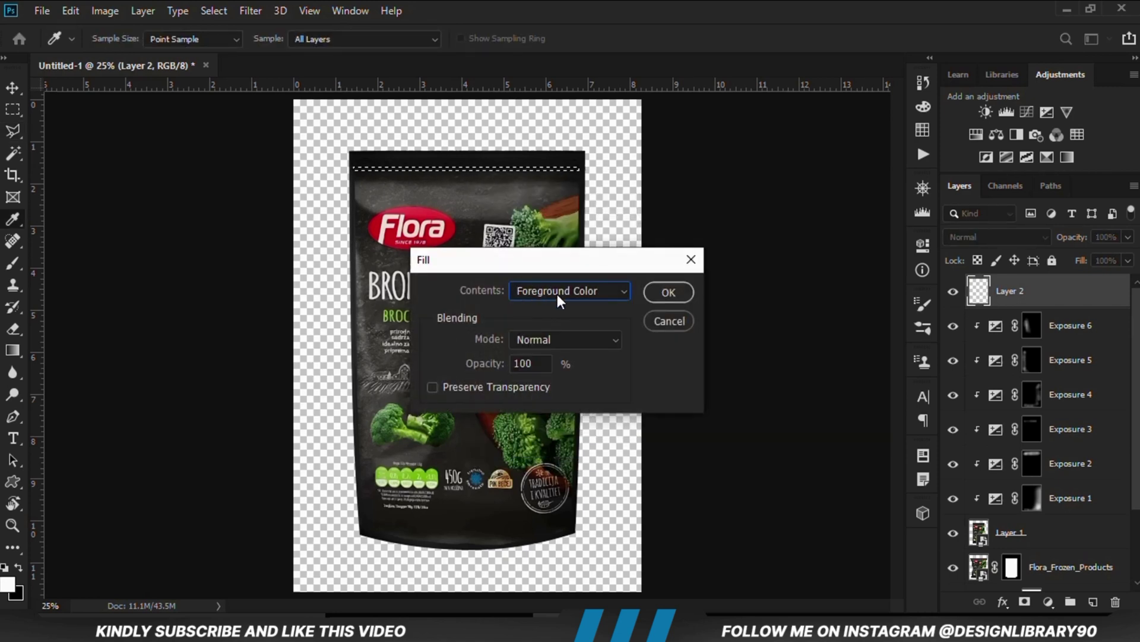
{"action": "left_click", "coordinate": [689, 297]}
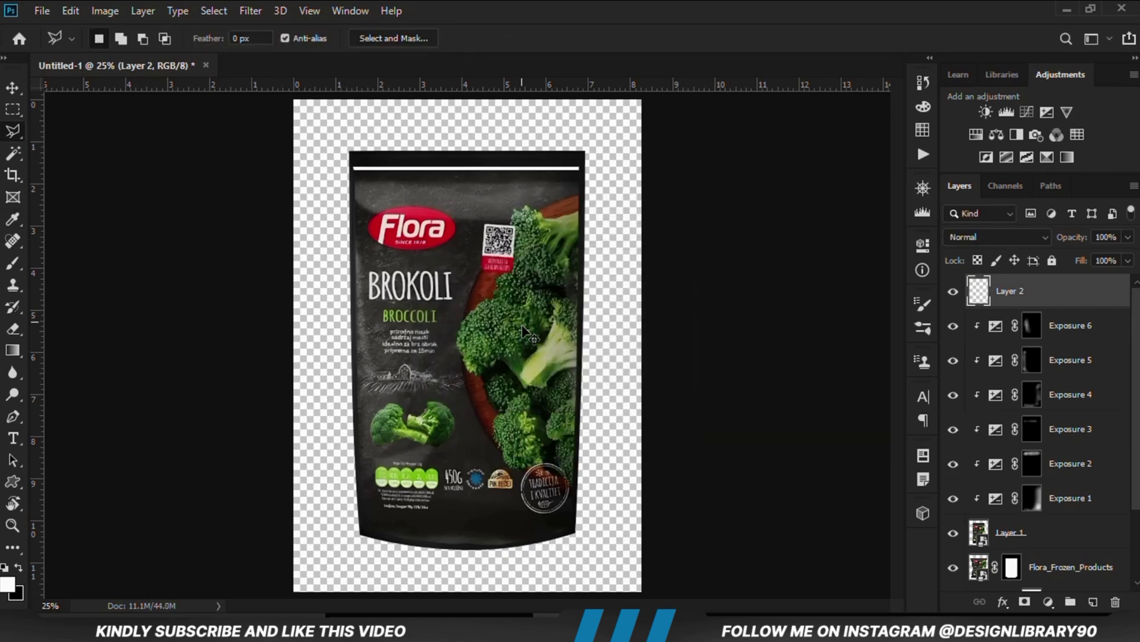
Set the white strip layer's blend mode to Overlay and add a layer mask to it.
{"action": "left_click", "coordinate": [972, 241]}
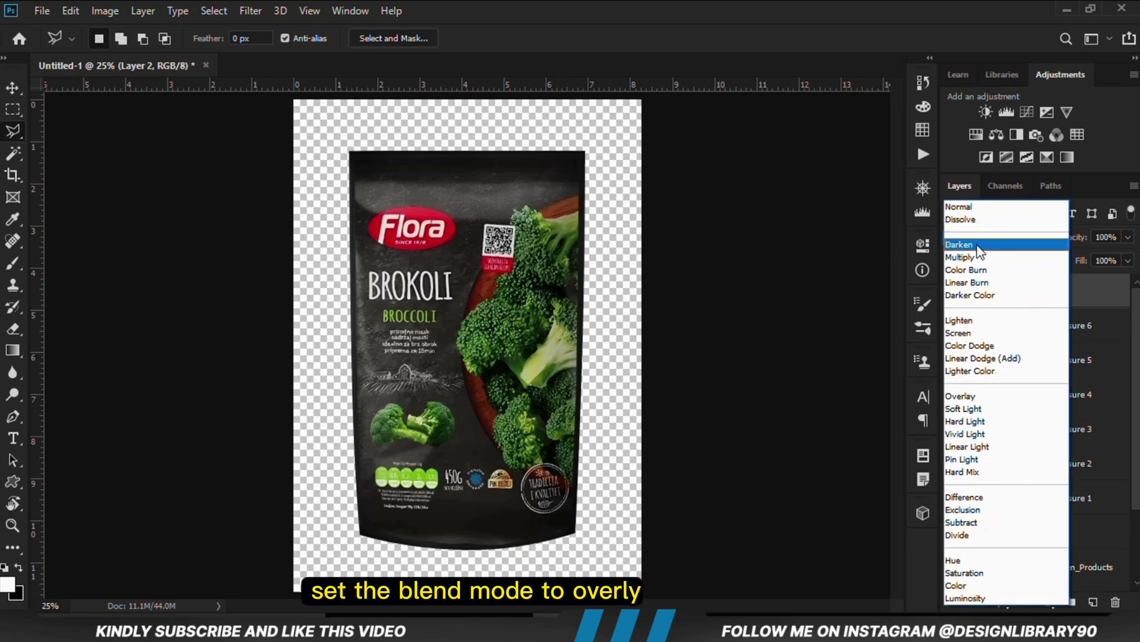
{"action": "left_click", "coordinate": [974, 397]}
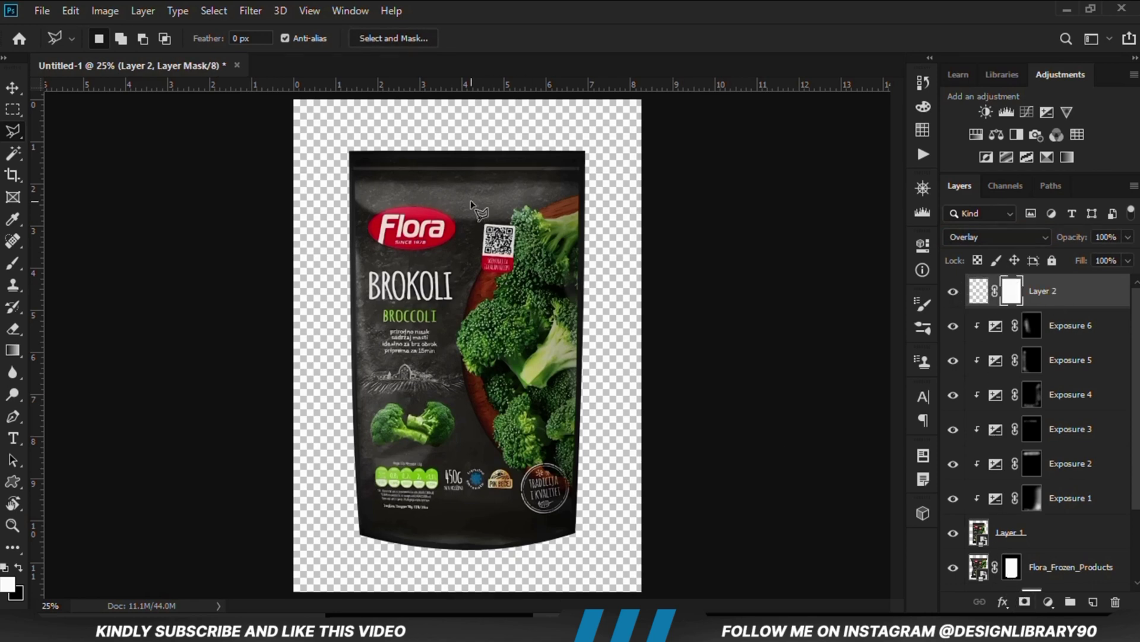
Paint black on the Layer 2 mask over the strip's left end with a 200 px brush at 23% opacity.
{"action": "left_click", "coordinate": [13, 262]}
{"action": "left_click", "coordinate": [98, 262]}
{"action": "key", "text": "ctrl+plus"}
{"action": "key", "text": "bracketleft"}
{"action": "key", "text": "bracketleft"}
{"action": "key", "text": "bracketleft"}
{"action": "key", "text": "bracketleft"}
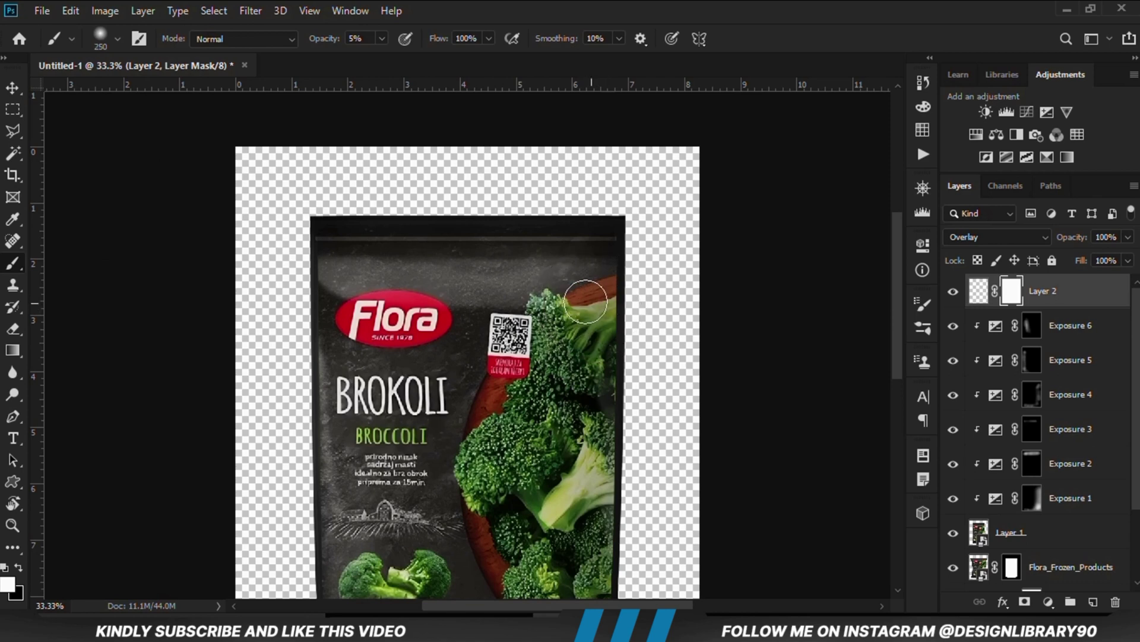
{"action": "left_click", "coordinate": [19, 566]}
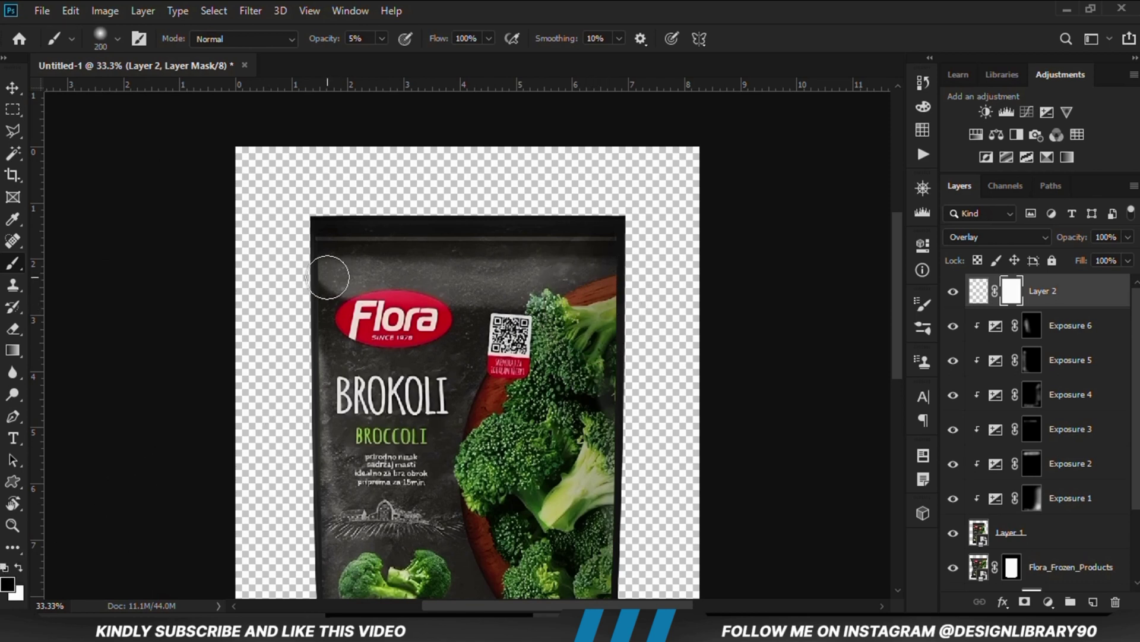
{"action": "mouse_move", "coordinate": [317, 262]}
{"action": "left_mouse_down"}
{"action": "mouse_move", "coordinate": [364, 267]}
{"action": "mouse_move", "coordinate": [320, 259]}
{"action": "left_mouse_up"}
{"action": "left_click", "coordinate": [382, 38]}
{"action": "left_click", "coordinate": [580, 4]}
{"action": "mouse_move", "coordinate": [310, 265]}
{"action": "left_mouse_down"}
{"action": "mouse_move", "coordinate": [326, 260]}
{"action": "mouse_move", "coordinate": [345, 275]}
{"action": "mouse_move", "coordinate": [346, 263]}
{"action": "mouse_move", "coordinate": [305, 267]}
{"action": "mouse_move", "coordinate": [334, 267]}
{"action": "left_mouse_up"}
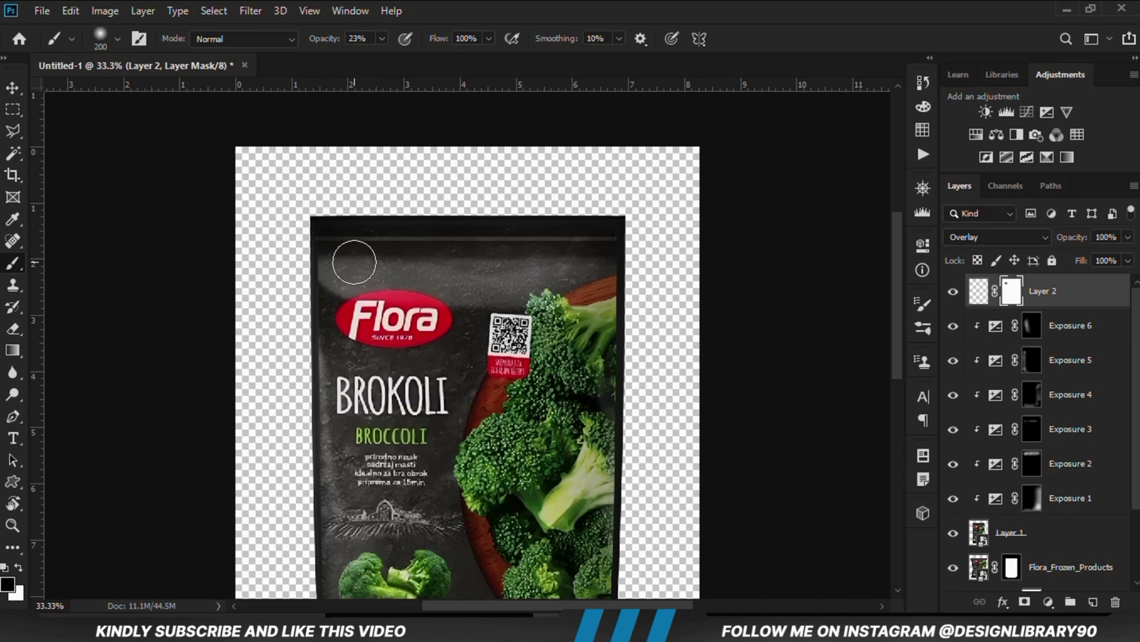
Fade the strip's right end on the mask at 23% opacity and soften the strip further with an 80 px brush at 67%.
{"action": "key", "text": "ctrl+plus"}
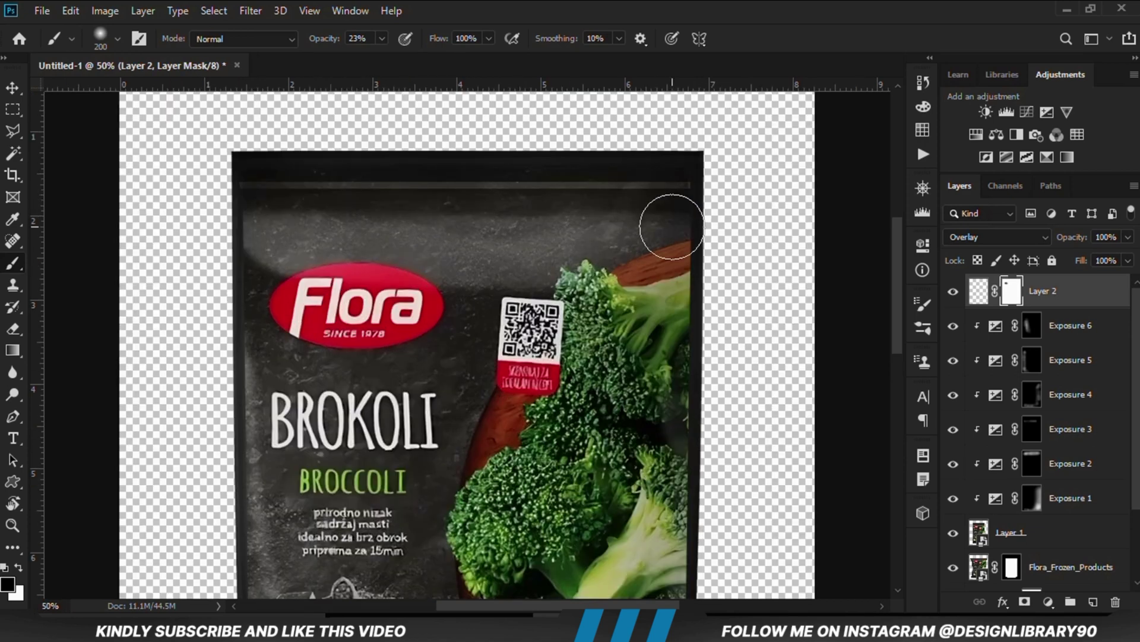
{"action": "mouse_move", "coordinate": [721, 184]}
{"action": "left_mouse_down"}
{"action": "mouse_move", "coordinate": [703, 229]}
{"action": "mouse_move", "coordinate": [657, 204]}
{"action": "mouse_move", "coordinate": [585, 223]}
{"action": "mouse_move", "coordinate": [634, 220]}
{"action": "mouse_move", "coordinate": [571, 221]}
{"action": "mouse_move", "coordinate": [607, 228]}
{"action": "left_mouse_up"}
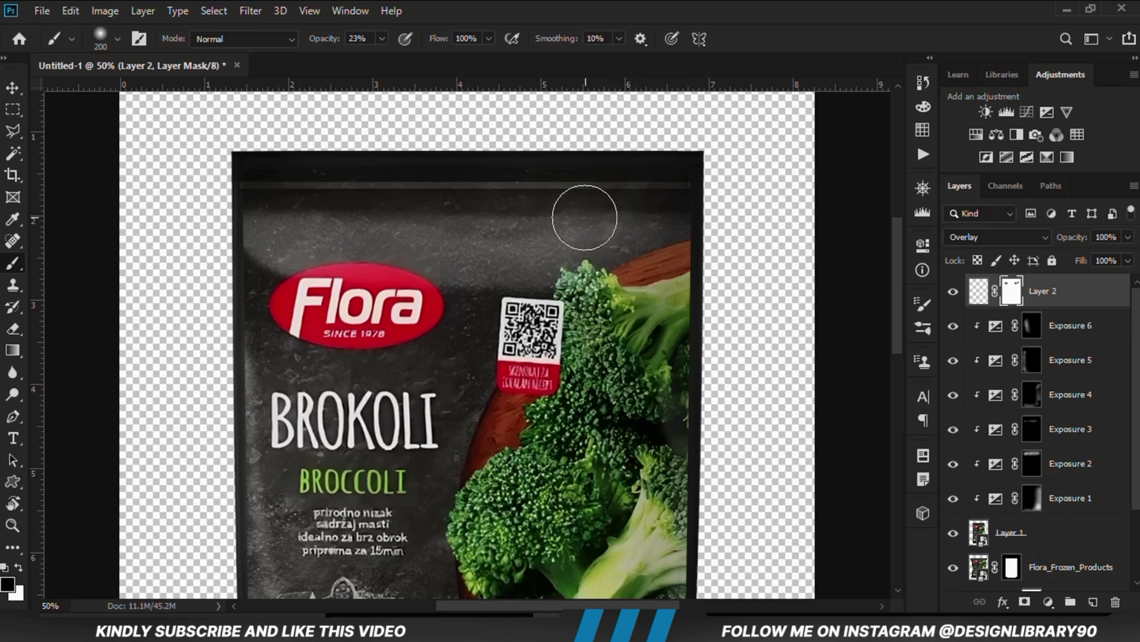
{"action": "key", "text": "bracketleft"}
{"action": "key", "text": "bracketleft"}
{"action": "key", "text": "bracketleft"}
{"action": "key", "text": "bracketleft"}
{"action": "key", "text": "bracketleft"}
{"action": "left_click_drag", "start_coordinate": [380, 44], "coordinate": [419, 57]}
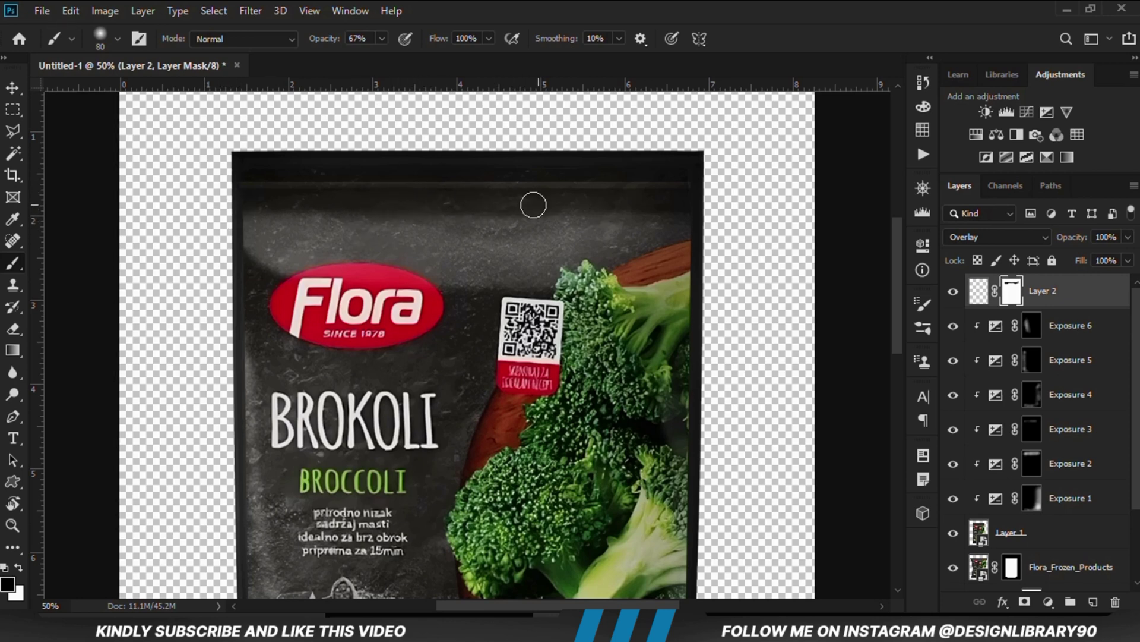
Compare the pouch with the Layer 2 strip hidden and shown, and deselect all layers.
{"action": "key", "text": "ctrl+minus"}
{"action": "key", "text": "ctrl+minus"}
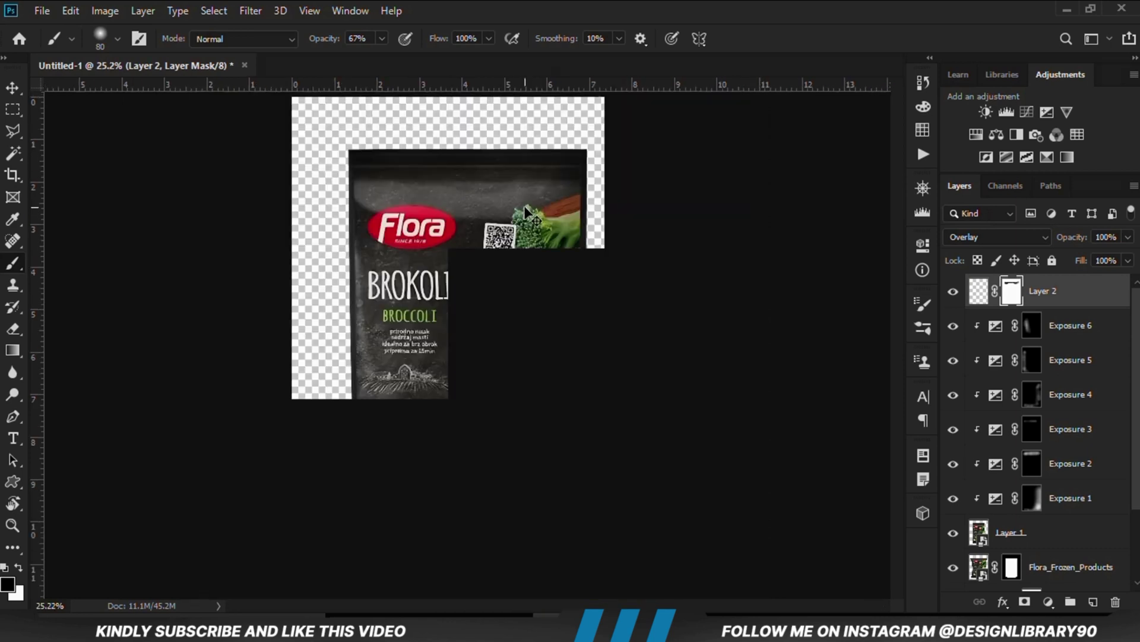
{"action": "left_click", "coordinate": [949, 293]}
{"action": "left_click", "coordinate": [949, 293]}
{"action": "left_click", "coordinate": [12, 88]}
{"action": "left_click", "coordinate": [83, 87]}
{"action": "left_click", "coordinate": [157, 269]}
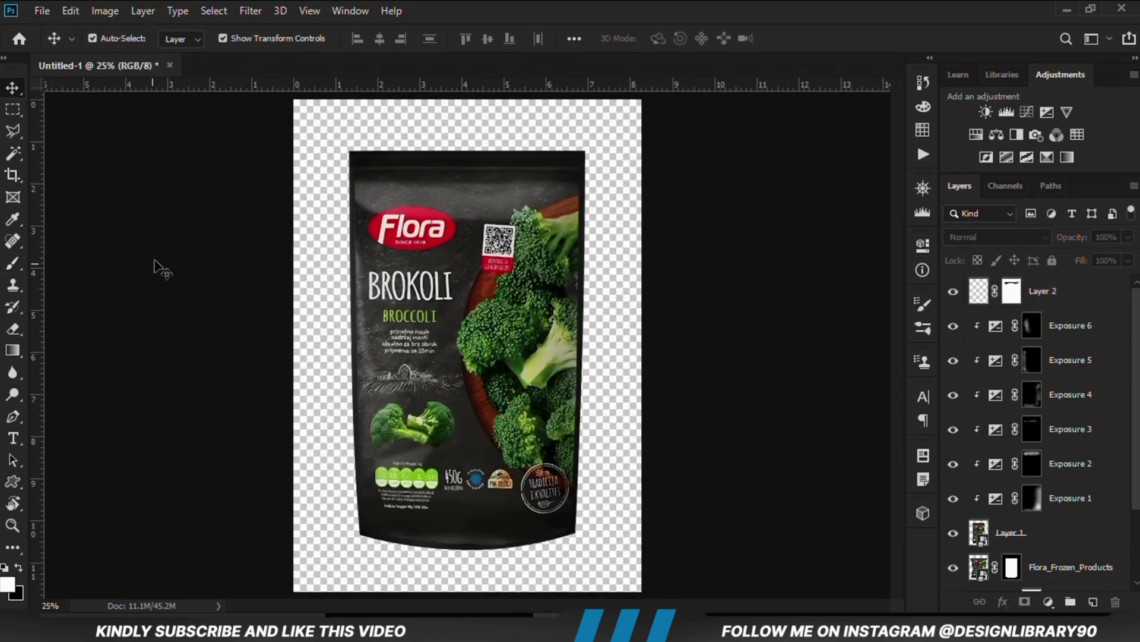
Review the layer stack and stamp all visible layers into a new merged layer above Layer 2.
{"action": "left_click", "coordinate": [1046, 297]}
{"action": "scroll", "coordinate": [1080, 505], "scroll_direction": "down", "scroll_amount": 3}
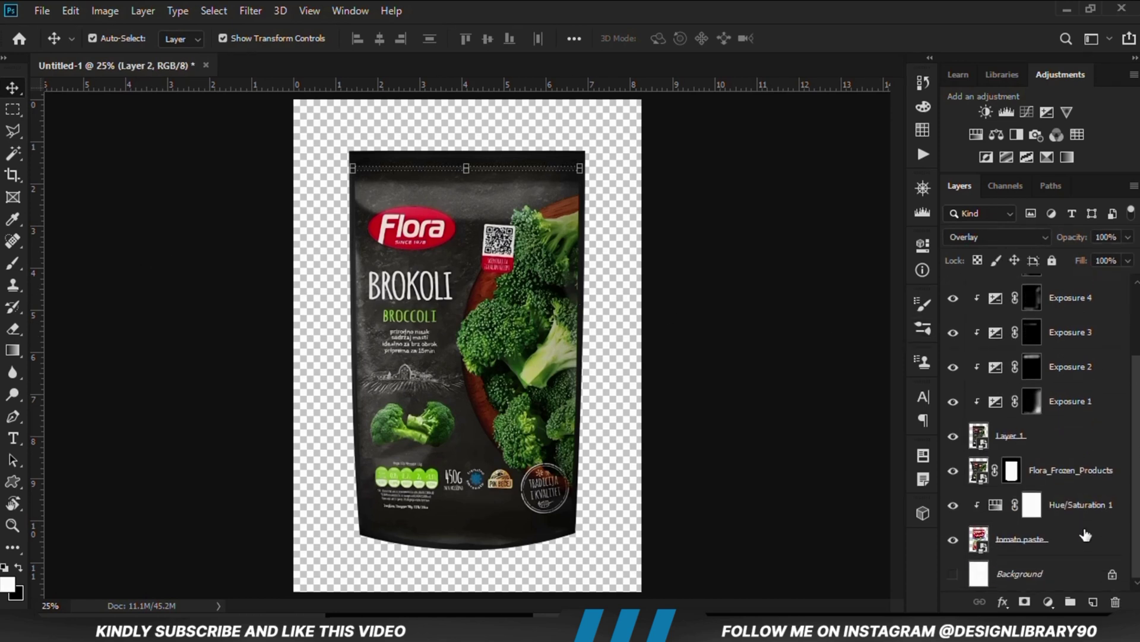
{"action": "left_click", "coordinate": [835, 490]}
{"action": "scroll", "coordinate": [1034, 475], "scroll_direction": "up", "scroll_amount": 3}
{"action": "scroll", "coordinate": [1033, 535], "scroll_direction": "down", "scroll_amount": 3}
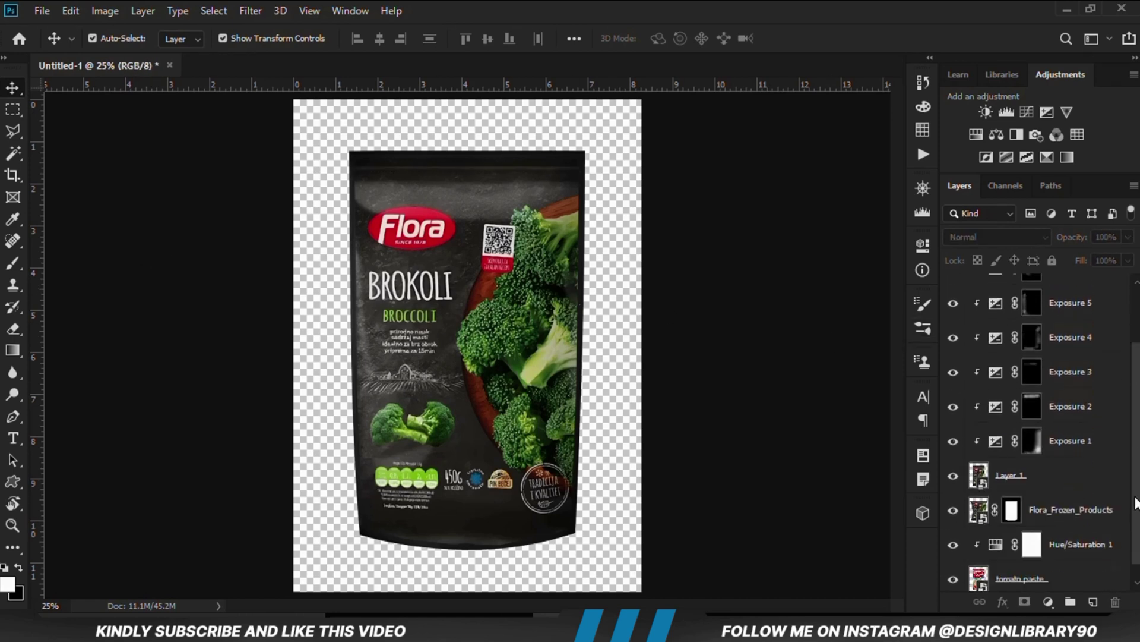
{"action": "key", "text": "ctrl+alt+shift+e"}
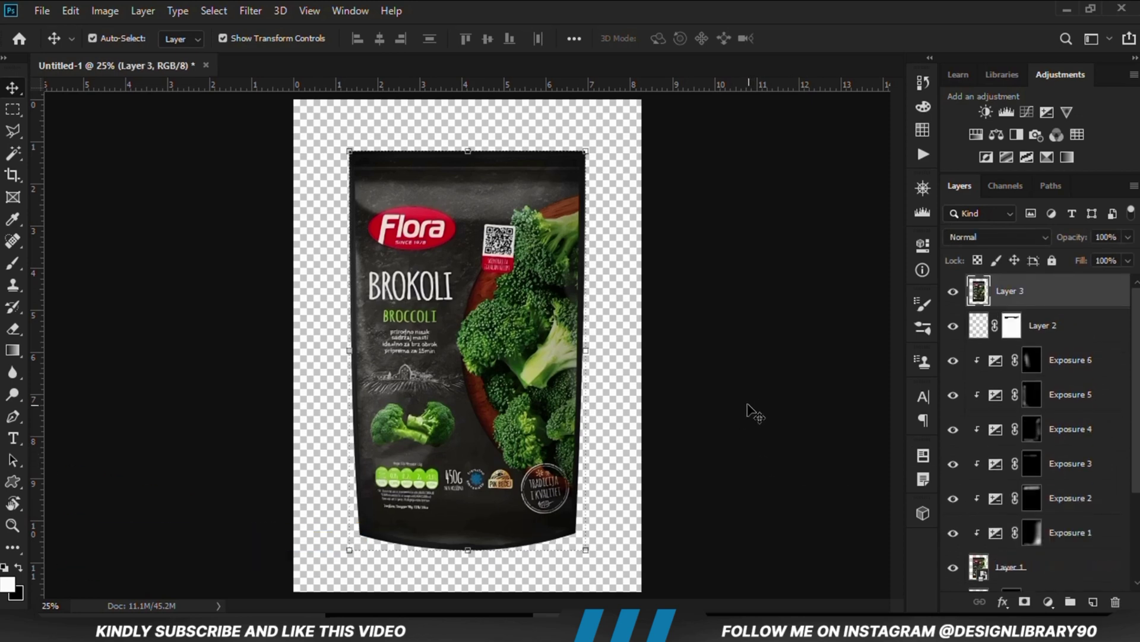
Group all layers from Layer 2 down to tomato paste and hide the group, leaving the merged Layer 3 visible.
{"action": "left_click", "coordinate": [953, 292]}
{"action": "left_click", "coordinate": [1053, 326]}
{"action": "scroll", "coordinate": [1040, 416], "scroll_direction": "down", "scroll_amount": 3}
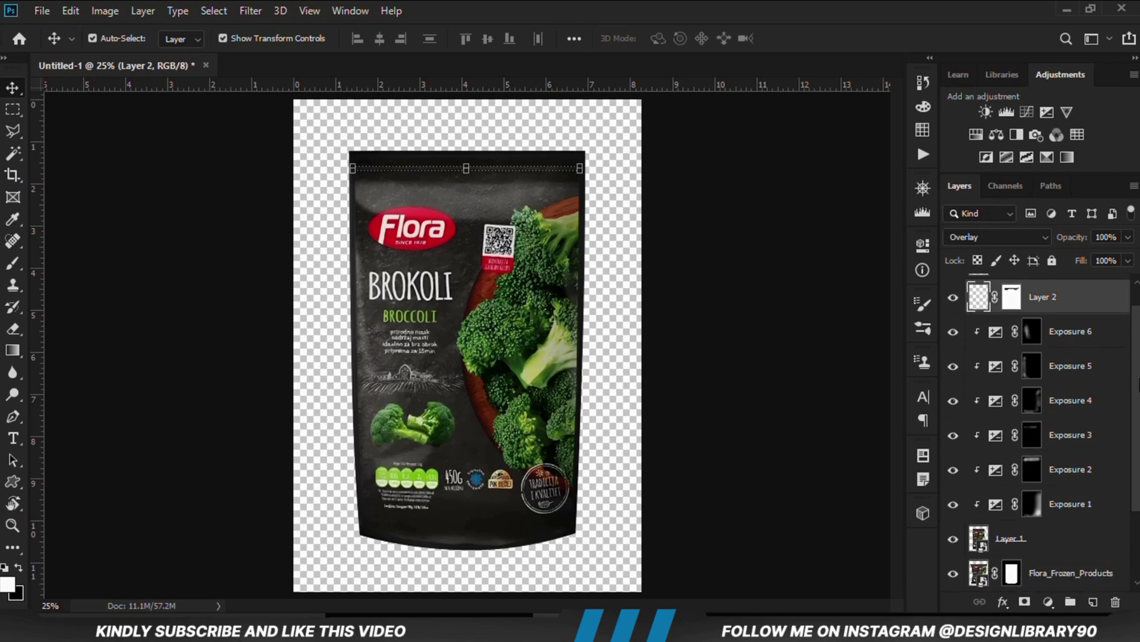
{"action": "left_click", "coordinate": [1051, 545], "text": "shift"}
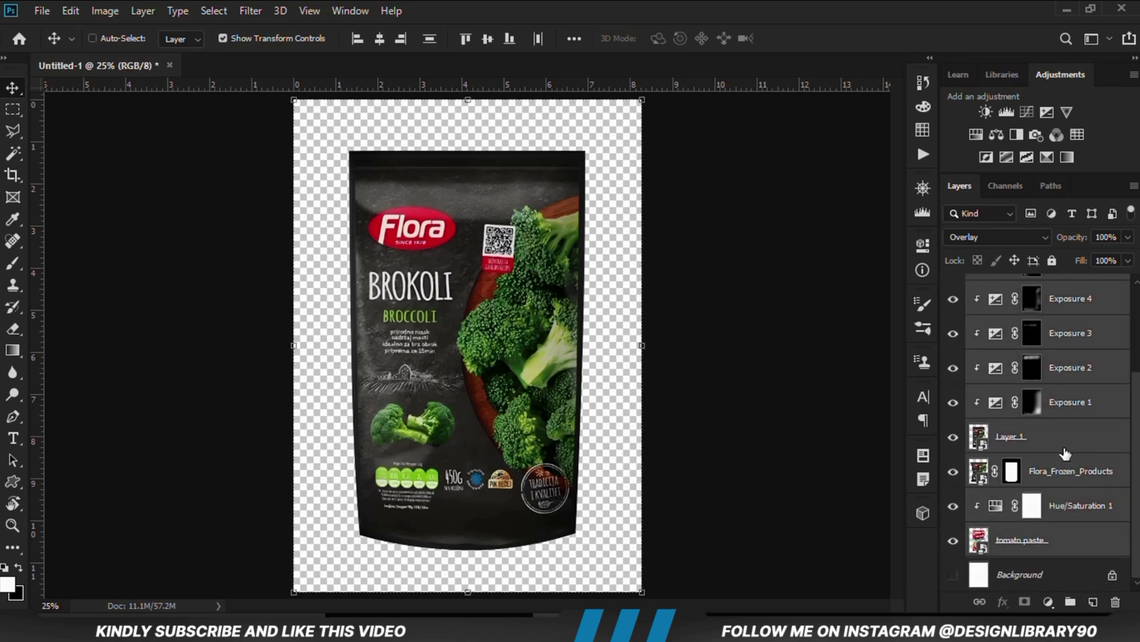
{"action": "key", "text": "ctrl+g"}
{"action": "left_click", "coordinate": [953, 320]}
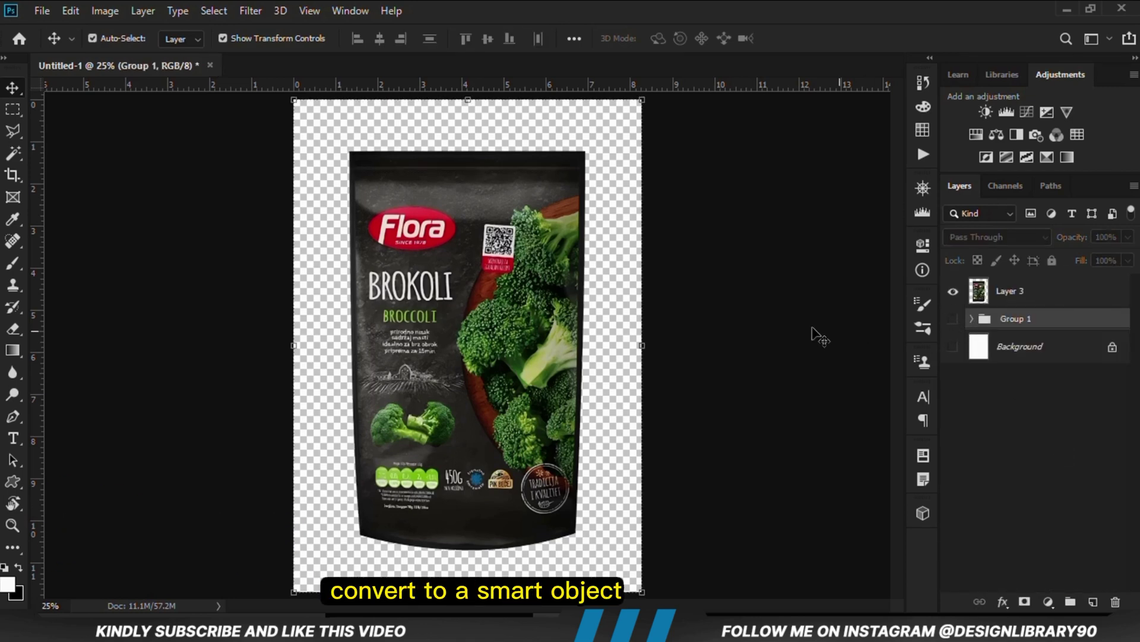
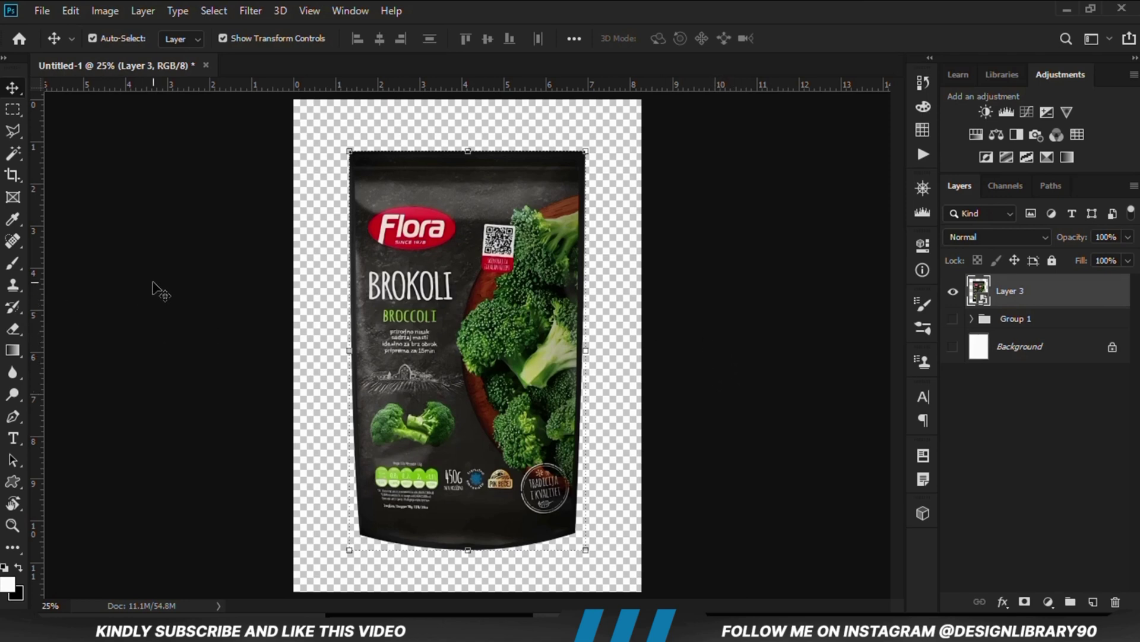
Outline a tapered side panel along the pouch's right edge with the Polygonal Lasso, from the top corner to the bottom corner, overlapping the front.
{"action": "right_click", "coordinate": [11, 132]}
{"action": "left_click", "coordinate": [88, 149]}
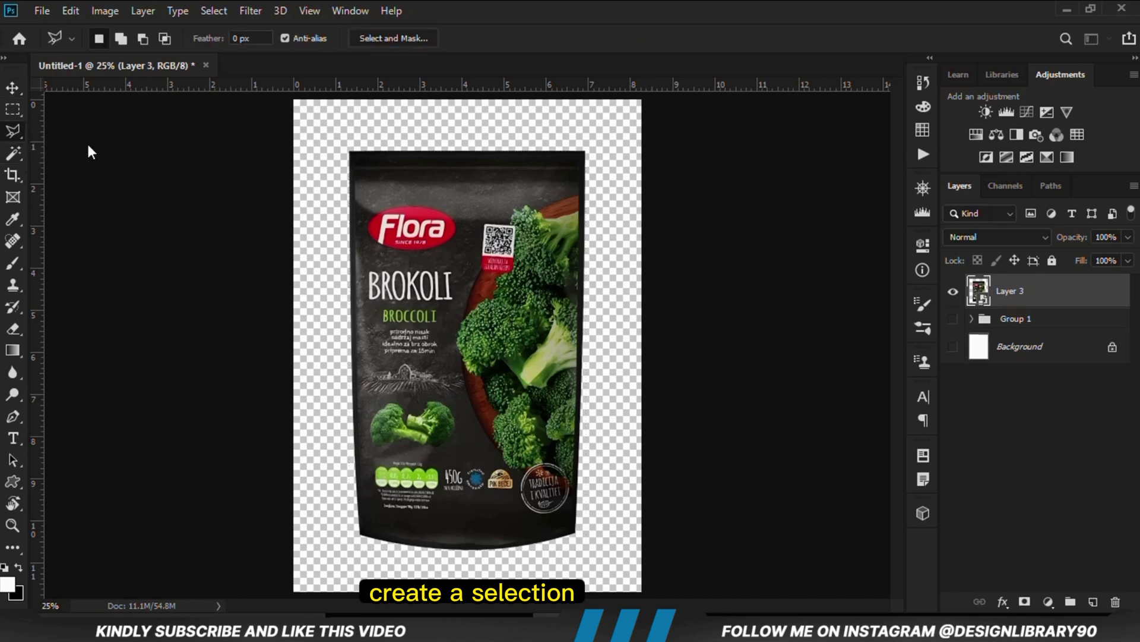
{"action": "left_click", "coordinate": [587, 153]}
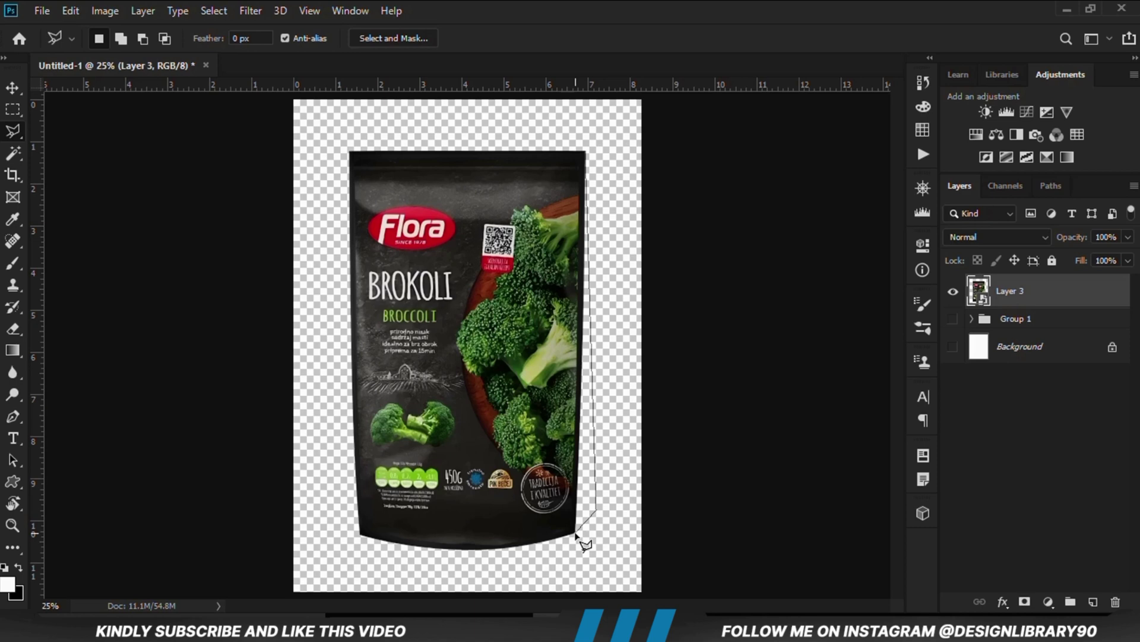
{"action": "left_click", "coordinate": [575, 533]}
{"action": "scroll", "coordinate": [573, 536], "scroll_direction": "up", "scroll_amount": 1}
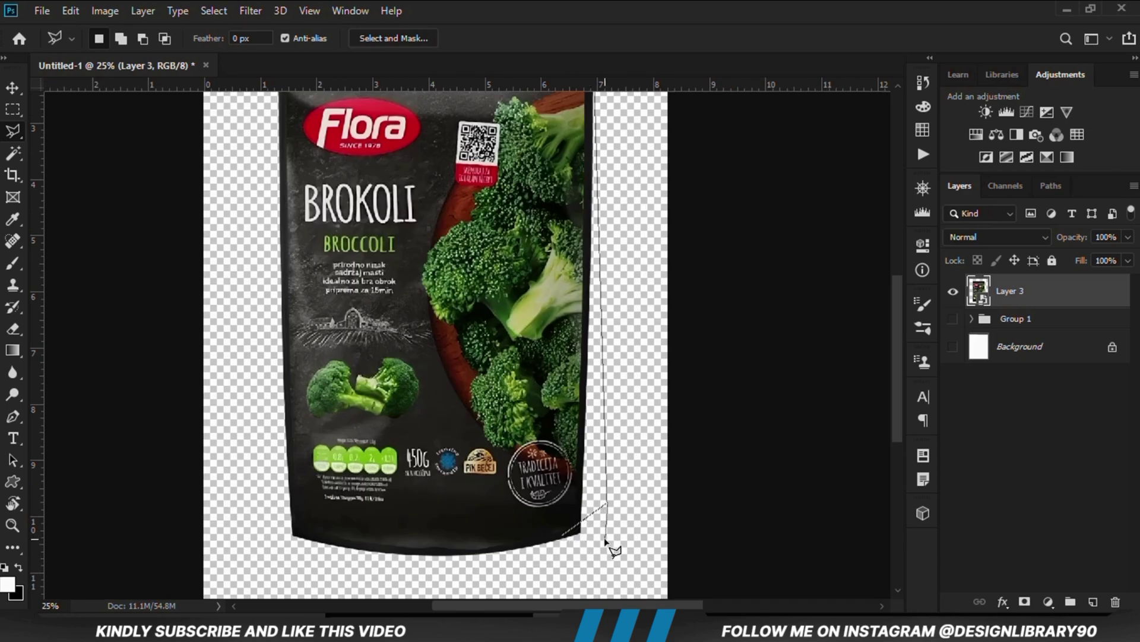
{"action": "scroll", "coordinate": [606, 541], "scroll_direction": "up", "scroll_amount": 1}
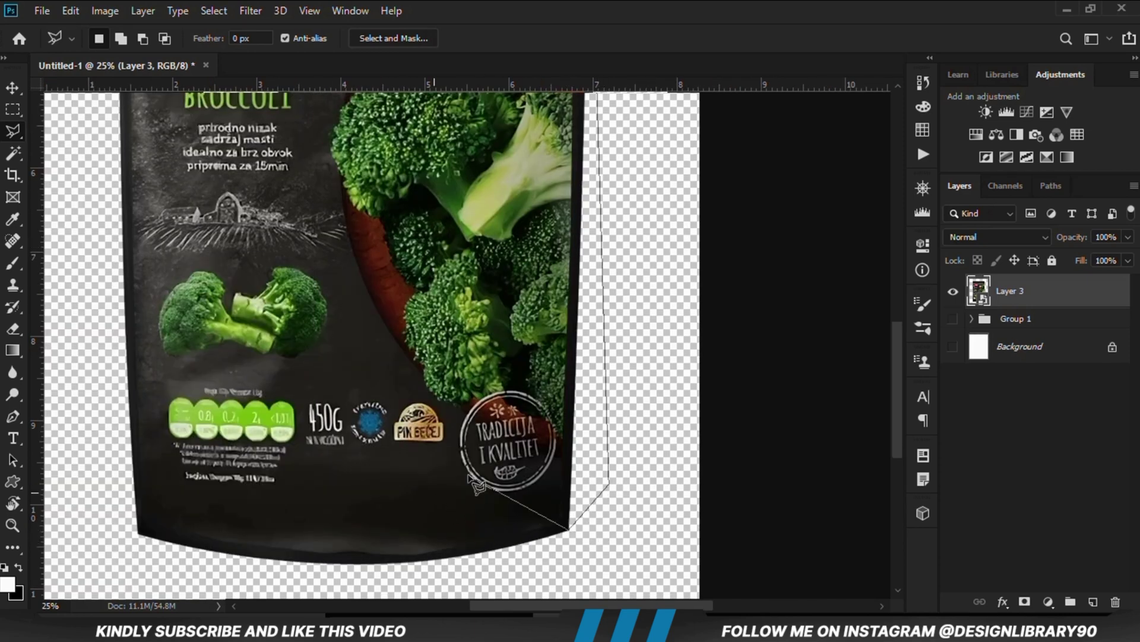
{"action": "scroll", "coordinate": [528, 256], "scroll_direction": "down", "scroll_amount": 2}
{"action": "left_click", "coordinate": [534, 210]}
{"action": "left_click", "coordinate": [576, 161]}
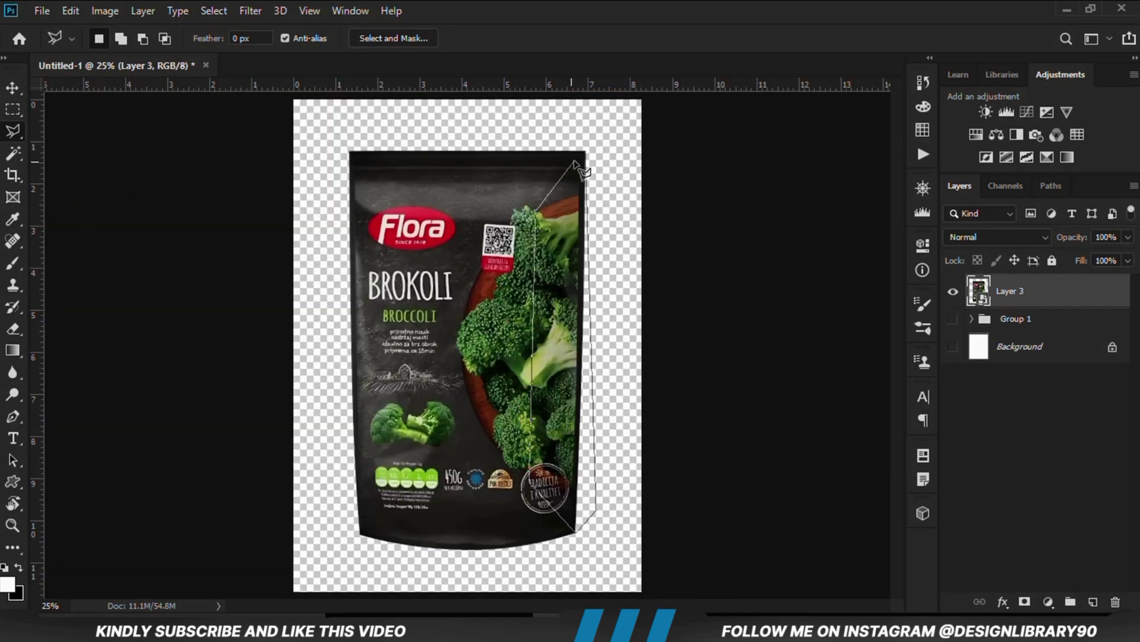
{"action": "left_click", "coordinate": [589, 156]}
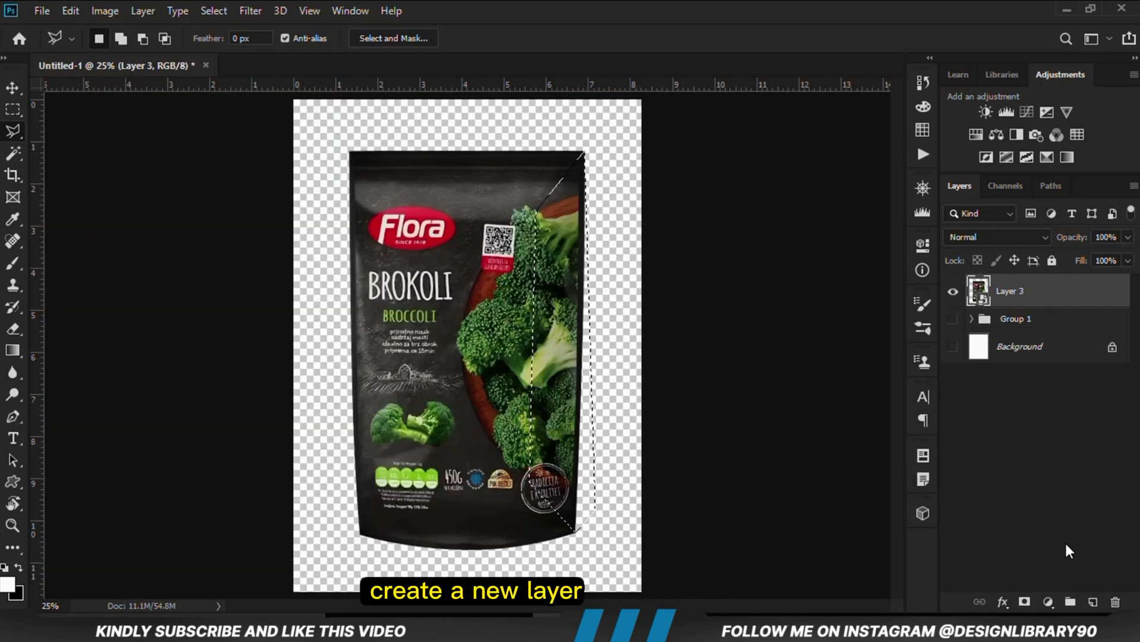
Create a new layer below Layer 3, fill the side panel selection with dark grey #3c3b3a, and deselect.
{"action": "left_click", "coordinate": [1093, 601]}
{"action": "left_click_drag", "start_coordinate": [1015, 303], "coordinate": [1016, 332]}
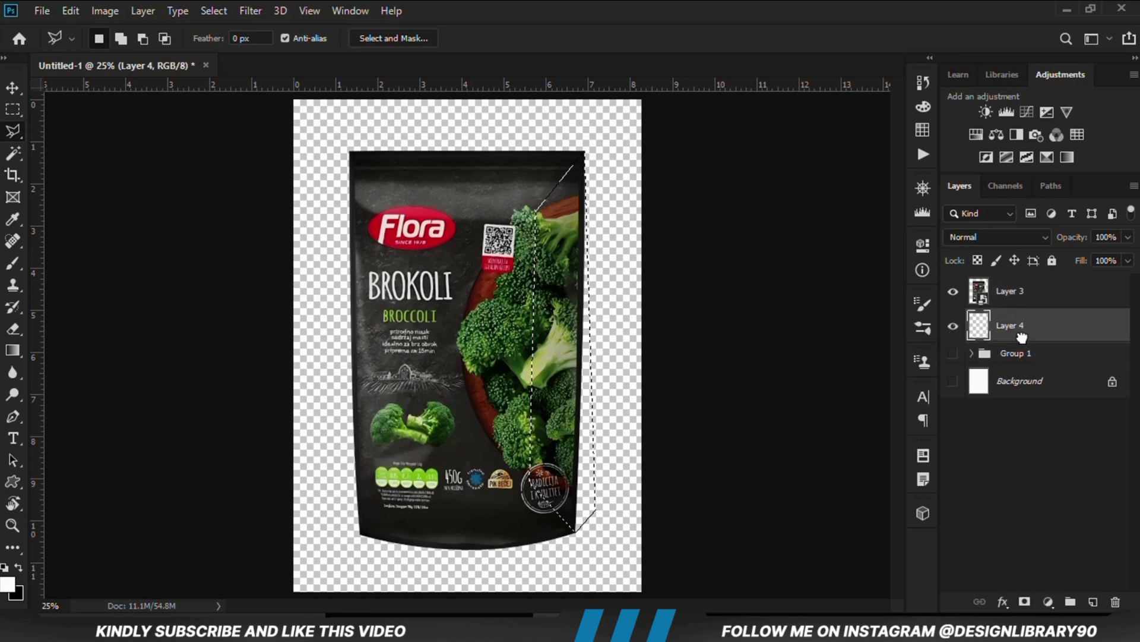
{"action": "right_click", "coordinate": [571, 376]}
{"action": "left_click", "coordinate": [594, 272]}
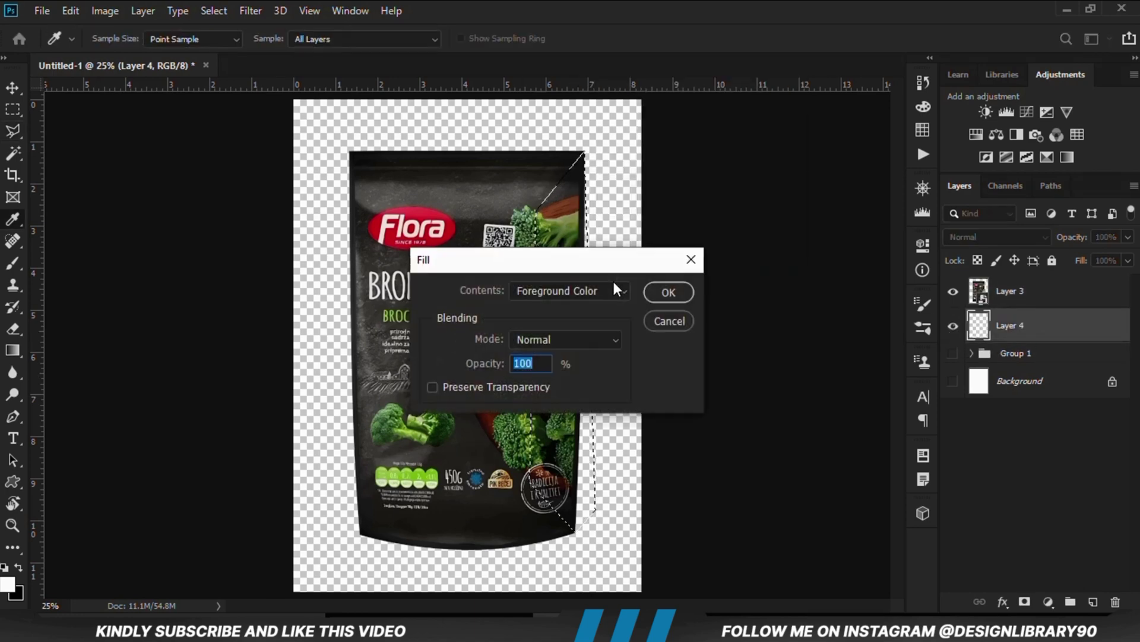
{"action": "left_click", "coordinate": [570, 290]}
{"action": "left_click", "coordinate": [563, 334]}
{"action": "left_click", "coordinate": [494, 205]}
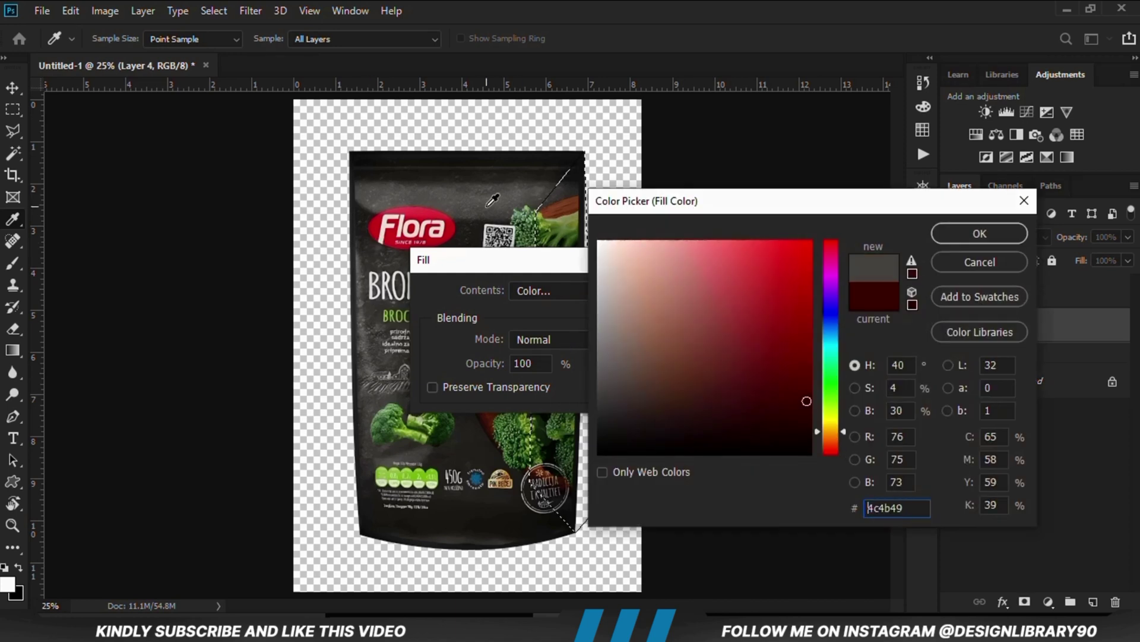
{"action": "left_click_drag", "start_coordinate": [608, 401], "coordinate": [608, 404]}
{"action": "left_click", "coordinate": [604, 404]}
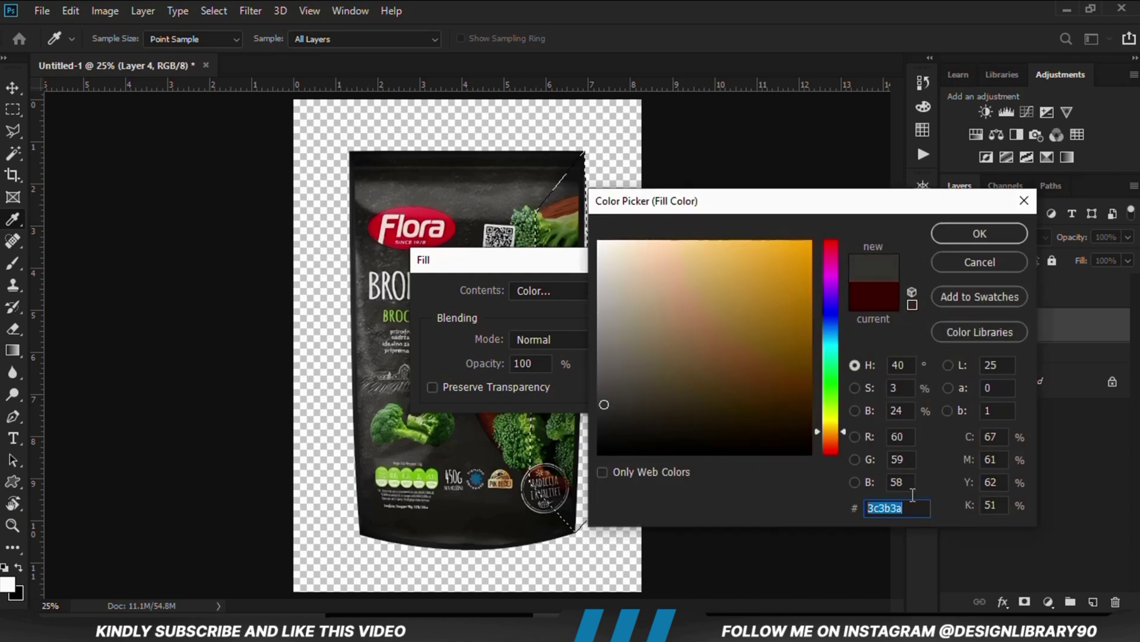
{"action": "left_click", "coordinate": [951, 233]}
{"action": "left_click", "coordinate": [664, 294]}
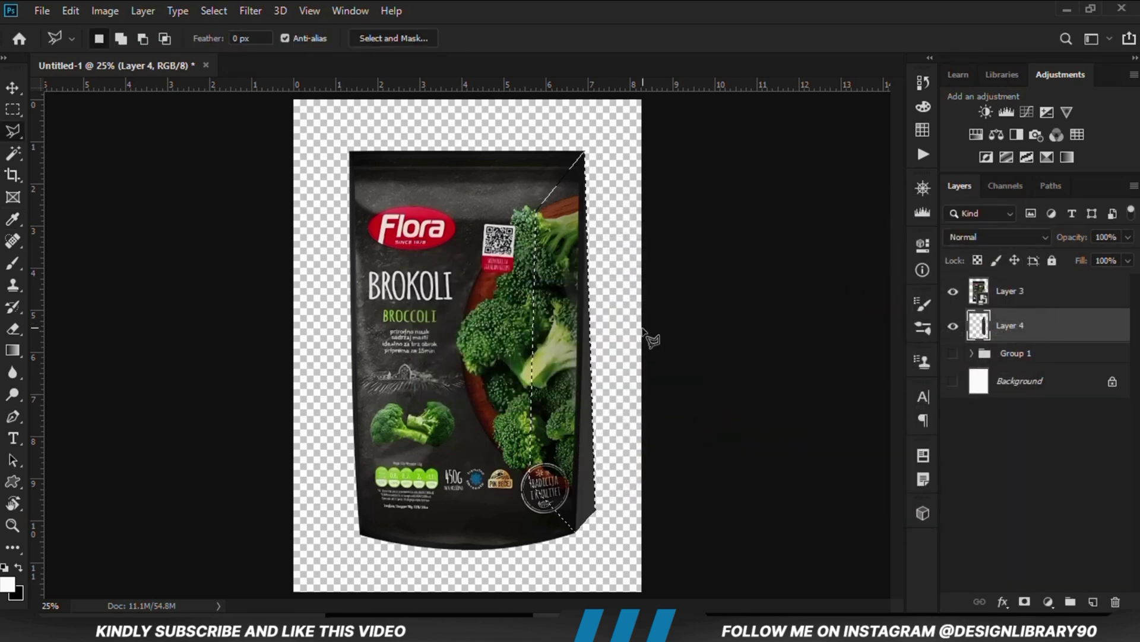
{"action": "key", "text": "ctrl+d"}
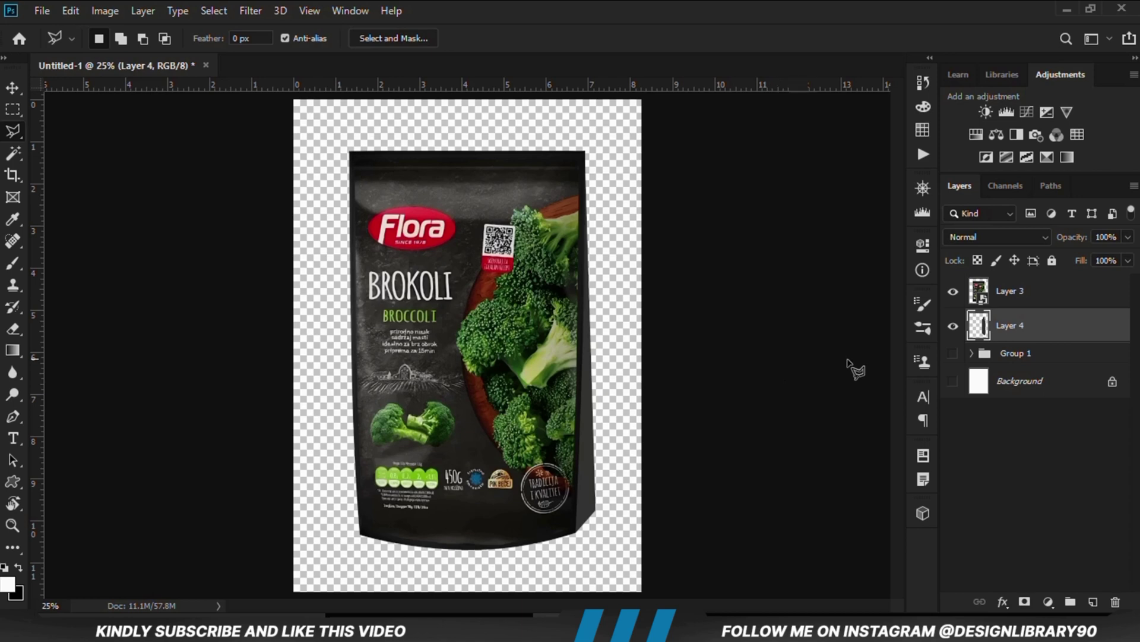
Convert the side panel on Layer 4 to a smart object and add a layer mask to it.
{"action": "left_click", "coordinate": [953, 324]}
{"action": "left_click", "coordinate": [953, 326]}
{"action": "right_click", "coordinate": [1020, 330]}
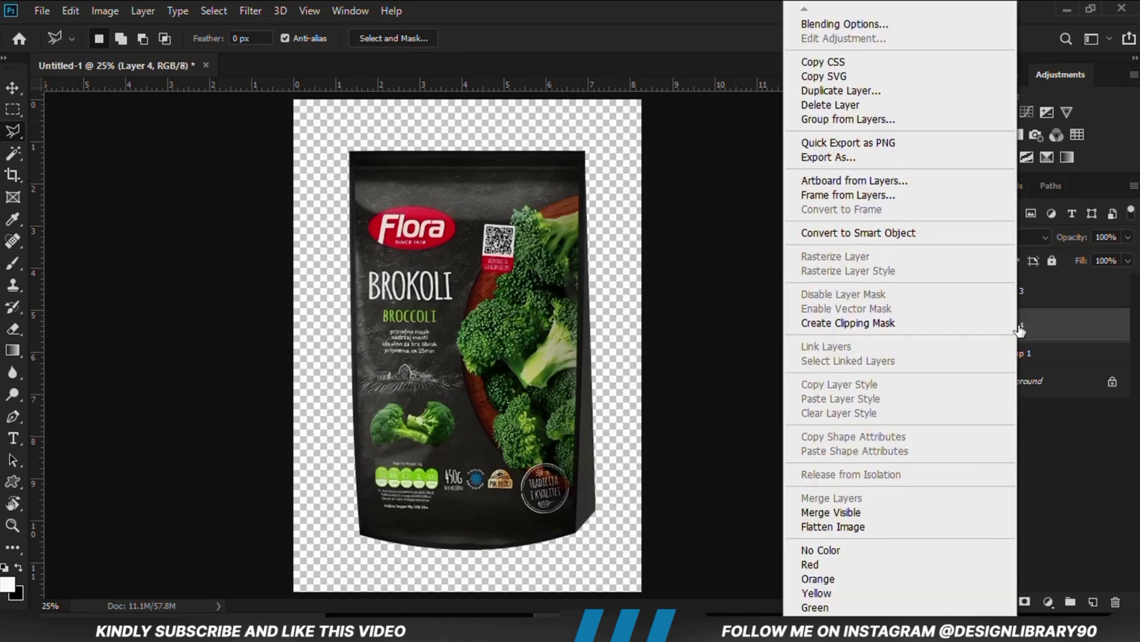
{"action": "left_click", "coordinate": [845, 233]}
{"action": "left_click", "coordinate": [12, 87]}
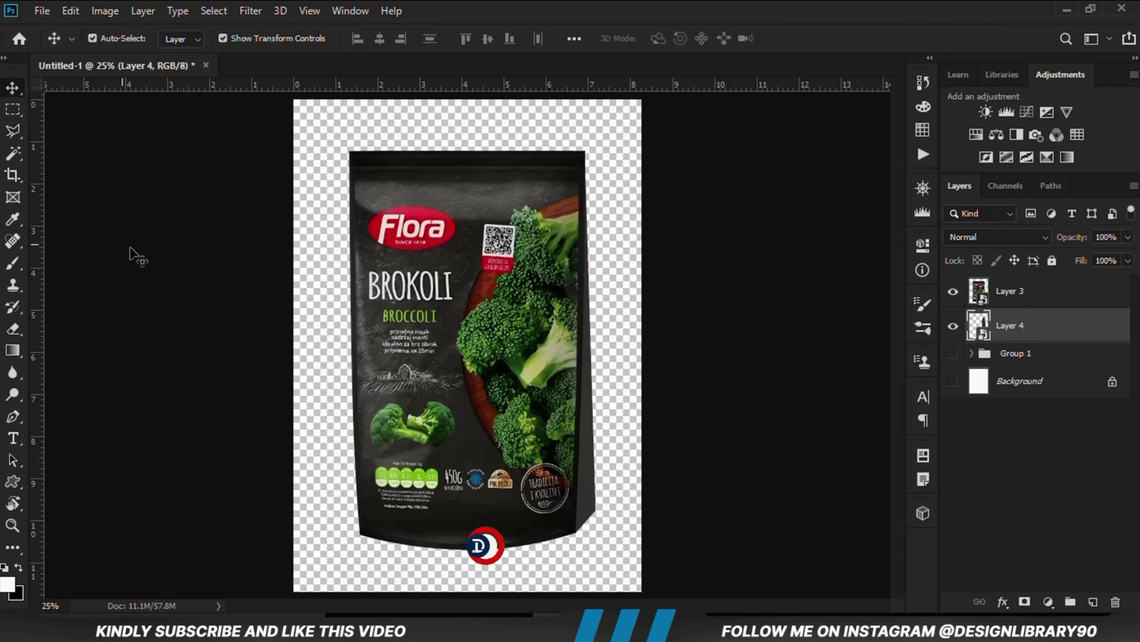
{"action": "key", "text": "b"}
{"action": "left_click", "coordinate": [1024, 602]}
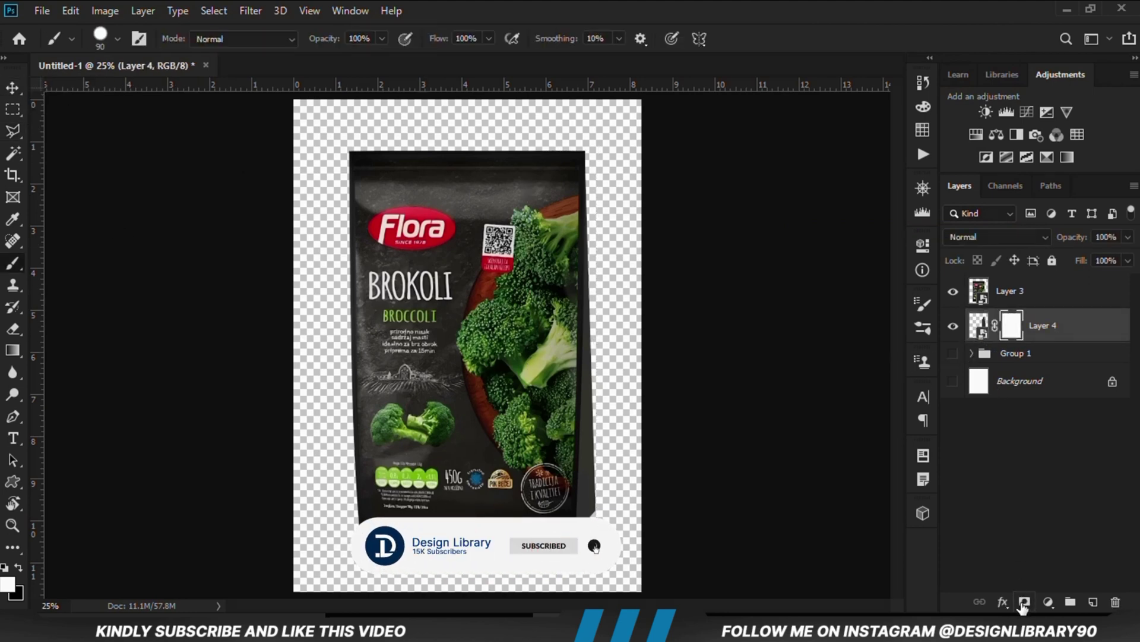
Enlarge the brush to 150 px for masking the side panel's lower corner.
{"action": "key", "text": "ctrl+plus"}
{"action": "key", "text": "ctrl+plus"}
{"action": "left_click_drag", "start_coordinate": [896, 354], "coordinate": [896, 439]}
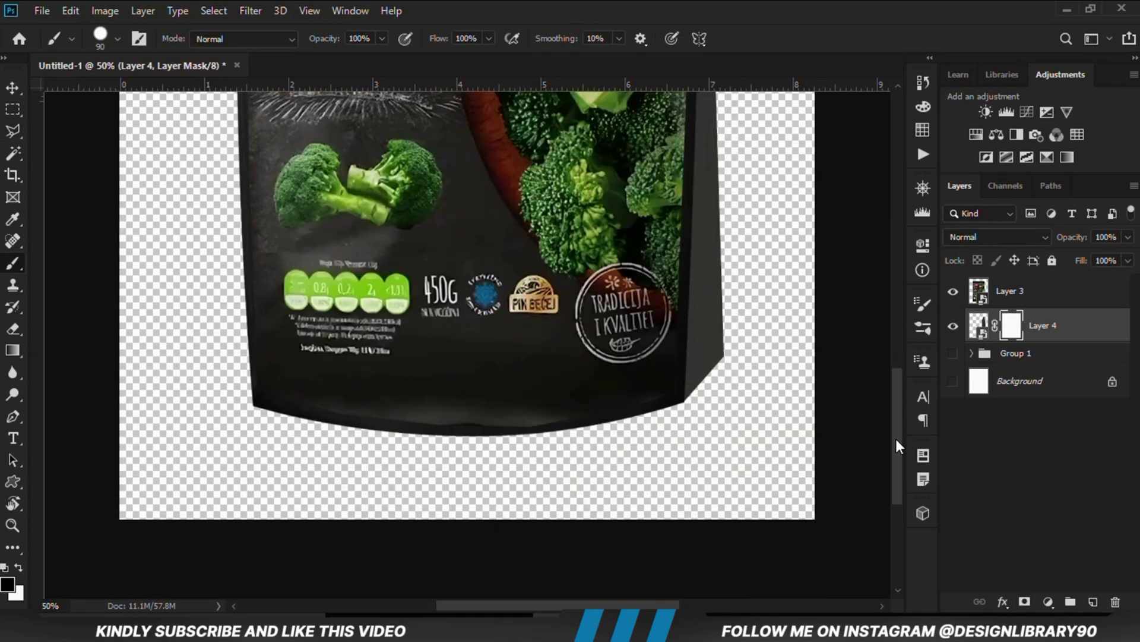
{"action": "key", "text": "ctrl+plus"}
{"action": "key", "text": "bracketright"}
{"action": "key", "text": "bracketright"}
{"action": "key", "text": "bracketright"}
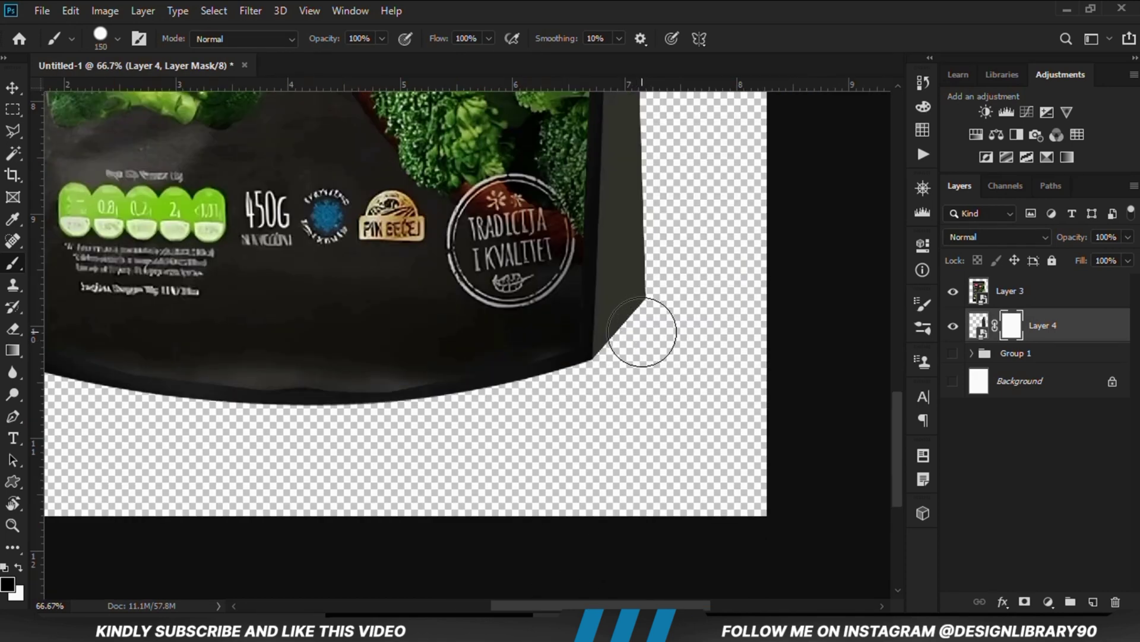
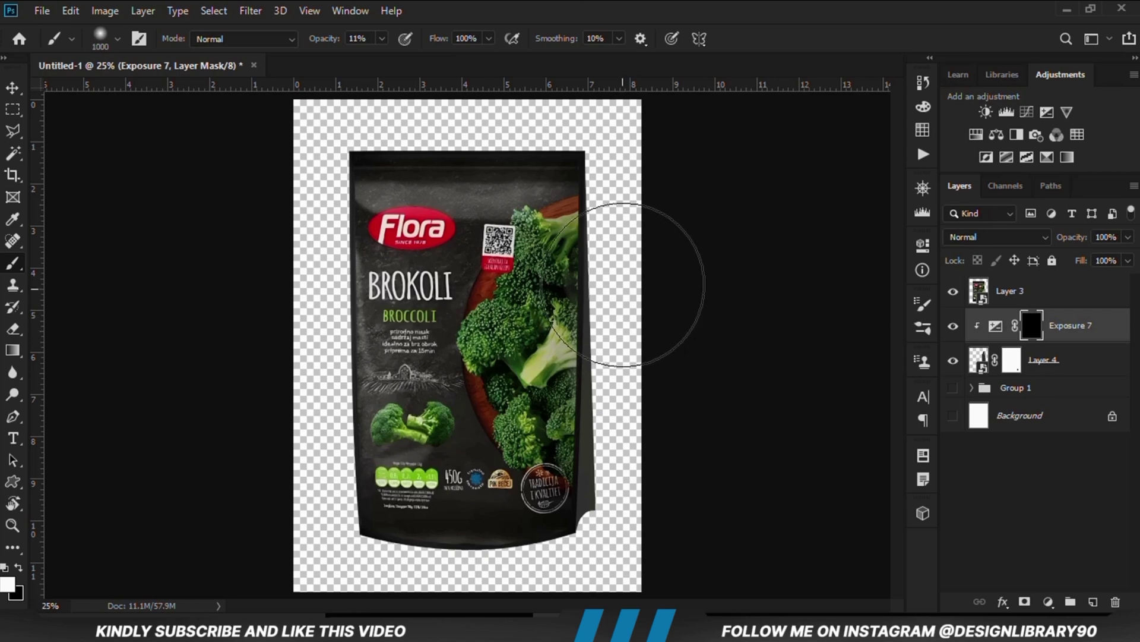
Paint white down the side panel on the Exposure 7 mask to darken the panel, and compare the effect.
{"action": "mouse_move", "coordinate": [629, 303]}
{"action": "left_mouse_down"}
{"action": "mouse_move", "coordinate": [634, 356]}
{"action": "mouse_move", "coordinate": [619, 369]}
{"action": "mouse_move", "coordinate": [630, 407]}
{"action": "mouse_move", "coordinate": [619, 415]}
{"action": "mouse_move", "coordinate": [625, 492]}
{"action": "mouse_move", "coordinate": [626, 409]}
{"action": "mouse_move", "coordinate": [632, 515]}
{"action": "mouse_move", "coordinate": [613, 470]}
{"action": "mouse_move", "coordinate": [628, 486]}
{"action": "mouse_move", "coordinate": [633, 420]}
{"action": "mouse_move", "coordinate": [628, 496]}
{"action": "left_mouse_up"}
{"action": "left_click", "coordinate": [952, 335]}
{"action": "left_click", "coordinate": [952, 335]}
Add an Exposure 8 adjustment clipped to the side panel, lower its exposure, and invert its mask to black.
{"action": "left_click", "coordinate": [1041, 598]}
{"action": "left_click", "coordinate": [1057, 397]}
{"action": "left_click", "coordinate": [778, 525]}
{"action": "left_click_drag", "start_coordinate": [761, 337], "coordinate": [717, 334]}
{"action": "left_click", "coordinate": [880, 240]}
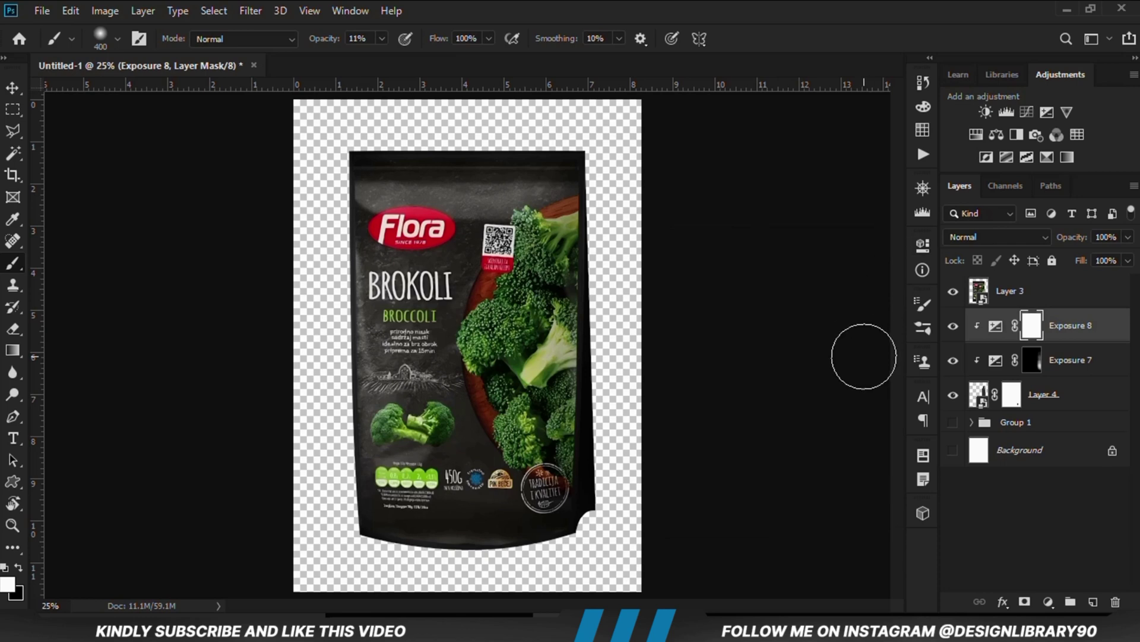
{"action": "key", "text": "ctrl+i"}
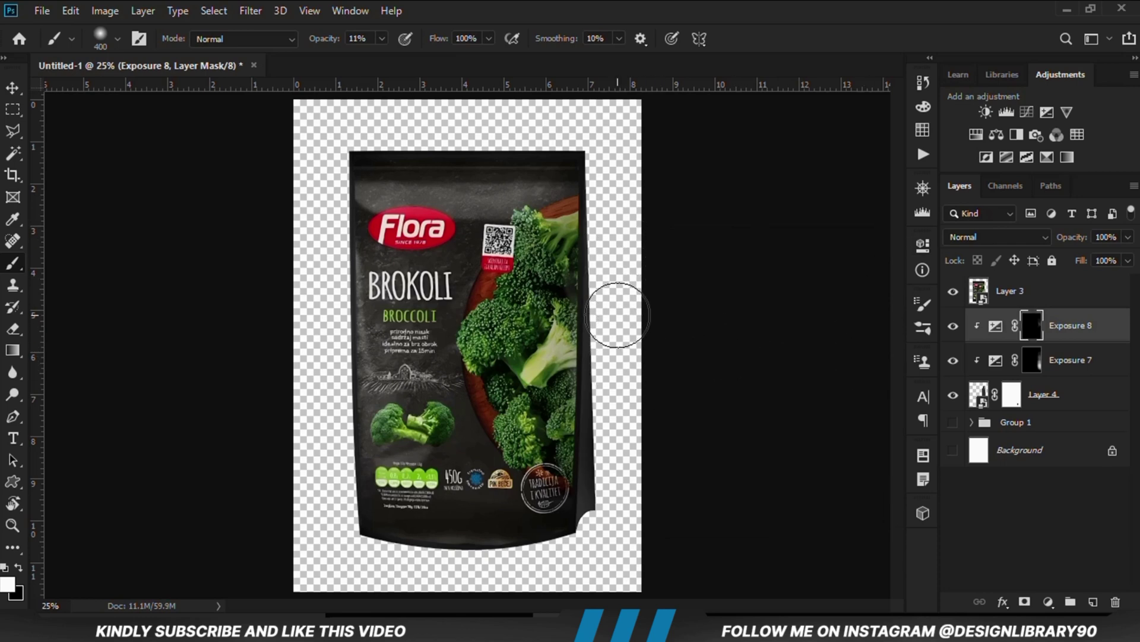
Paint white on the Exposure 8 mask along the lower side panel with the 400 px brush at 11% opacity, and compare the effect.
{"action": "mouse_move", "coordinate": [613, 389]}
{"action": "left_mouse_down"}
{"action": "mouse_move", "coordinate": [629, 443]}
{"action": "mouse_move", "coordinate": [619, 537]}
{"action": "mouse_move", "coordinate": [597, 555]}
{"action": "mouse_move", "coordinate": [587, 547]}
{"action": "mouse_move", "coordinate": [588, 566]}
{"action": "mouse_move", "coordinate": [596, 544]}
{"action": "left_mouse_up"}
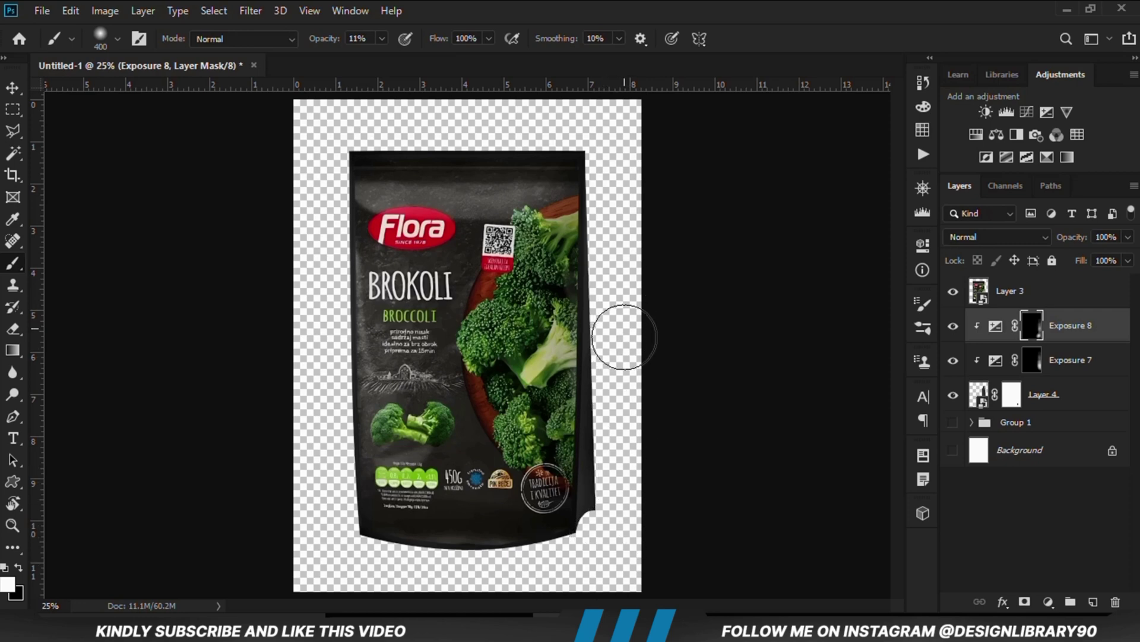
{"action": "left_click", "coordinate": [954, 327]}
{"action": "left_click", "coordinate": [954, 327]}
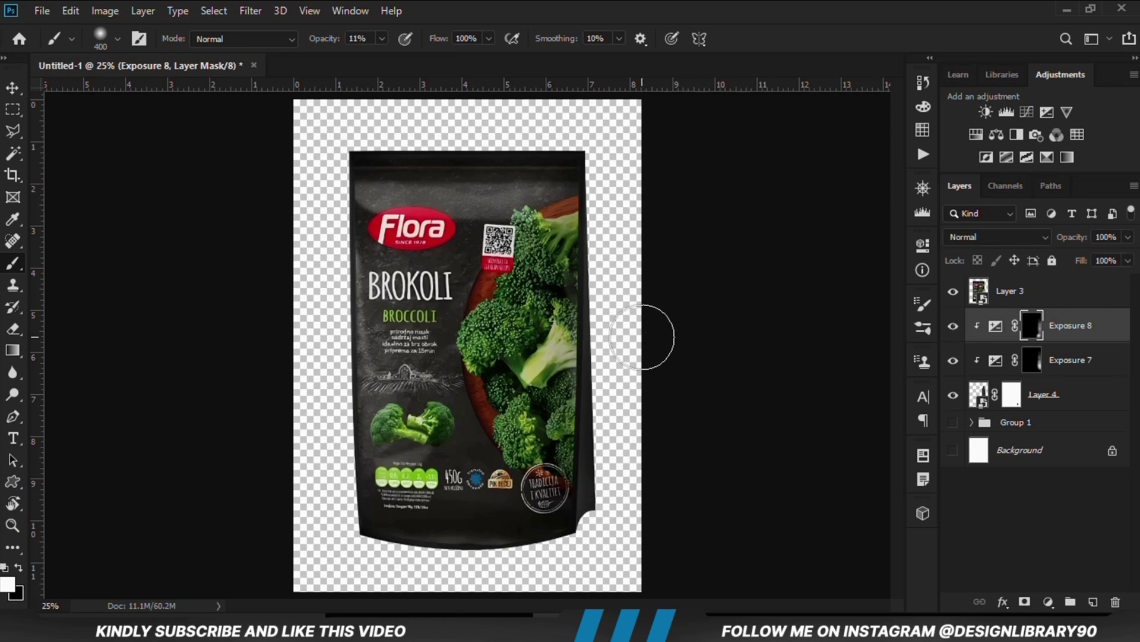
Add an Exposure 9 adjustment at +3.56 clipped to the side panel, and invert its mask to black.
{"action": "left_click", "coordinate": [1048, 602]}
{"action": "left_click", "coordinate": [1033, 396]}
{"action": "left_click_drag", "start_coordinate": [779, 335], "coordinate": [833, 336]}
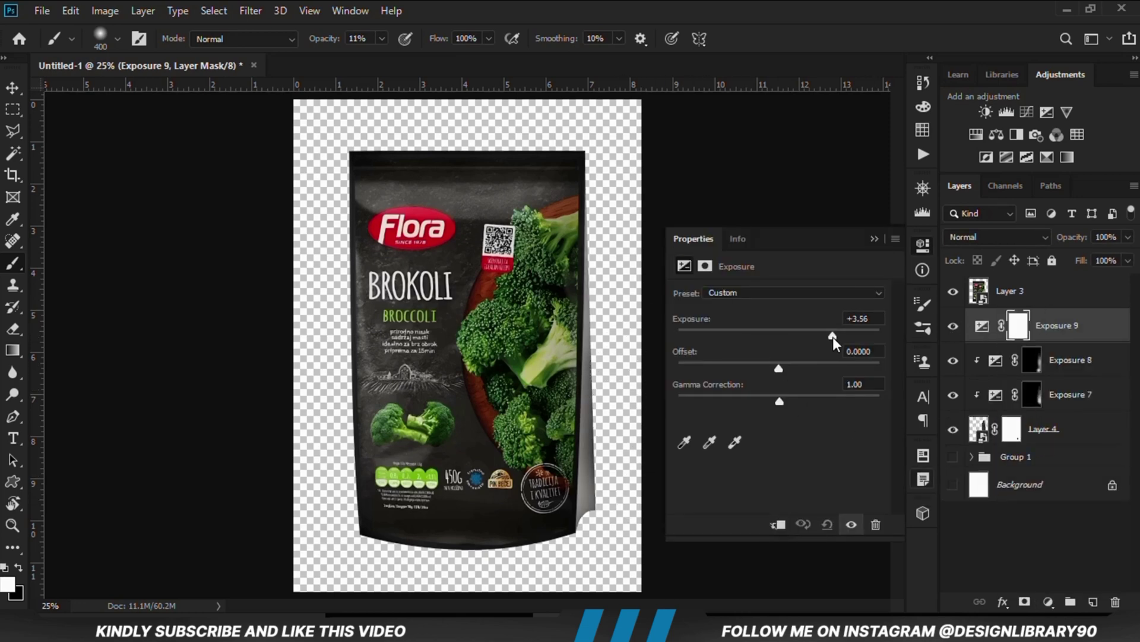
{"action": "left_click", "coordinate": [779, 525]}
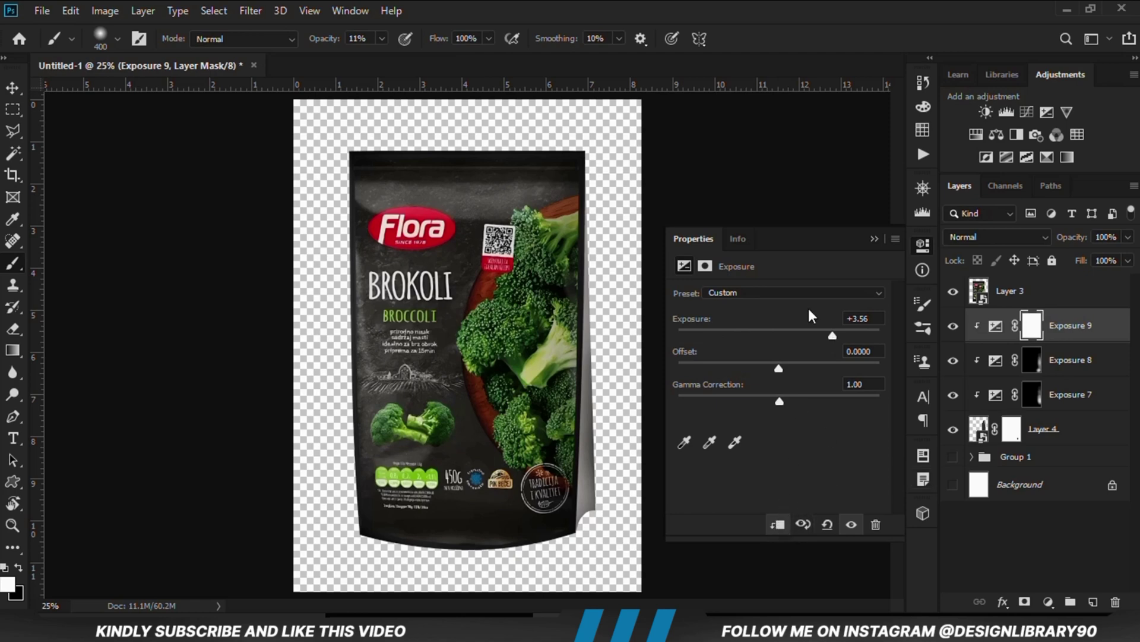
{"action": "left_click", "coordinate": [873, 239]}
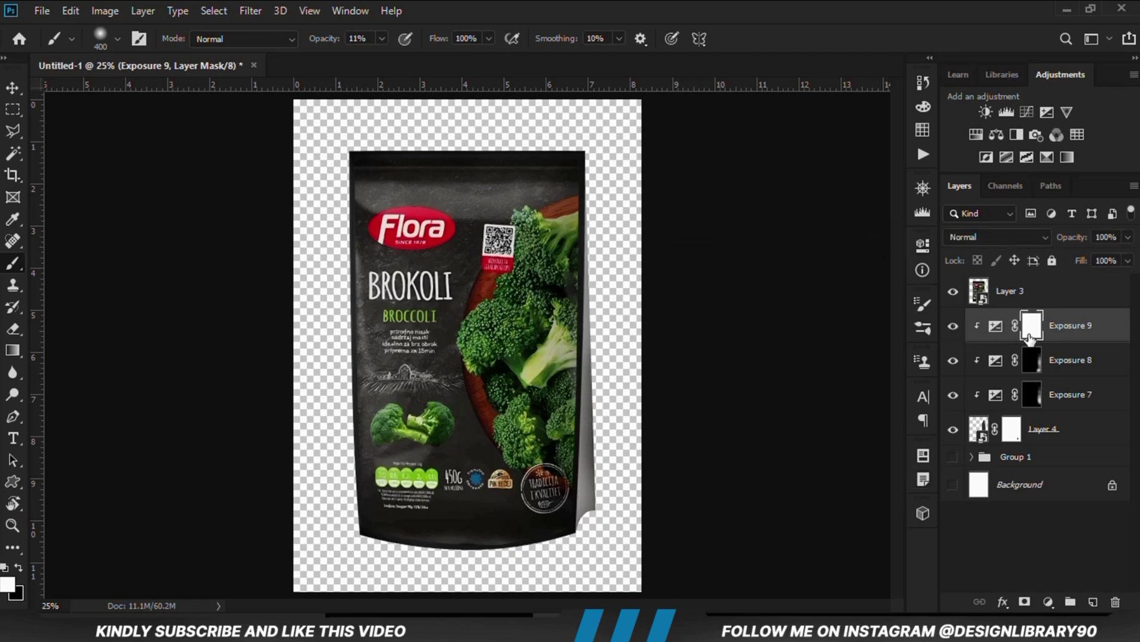
{"action": "key", "text": "ctrl+i"}
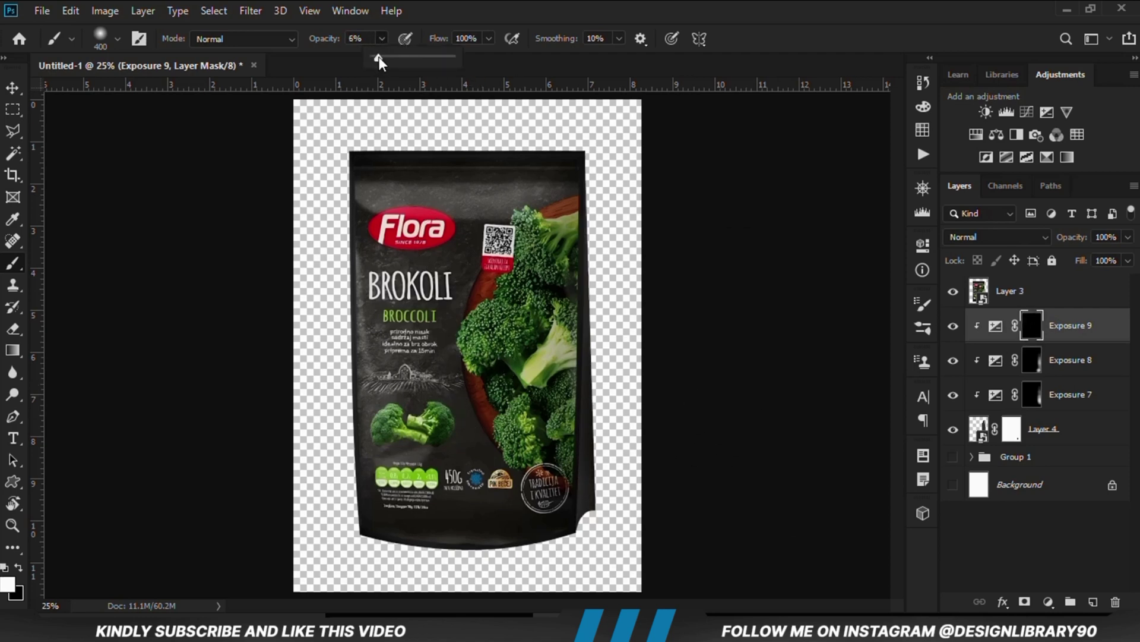
Brighten the lower side panel by painting the Exposure 9 mask with a soft brush at 6% and 14% opacity, and set the layer's opacity to 73%.
{"action": "key", "text": "bracketright"}
{"action": "key", "text": "bracketright"}
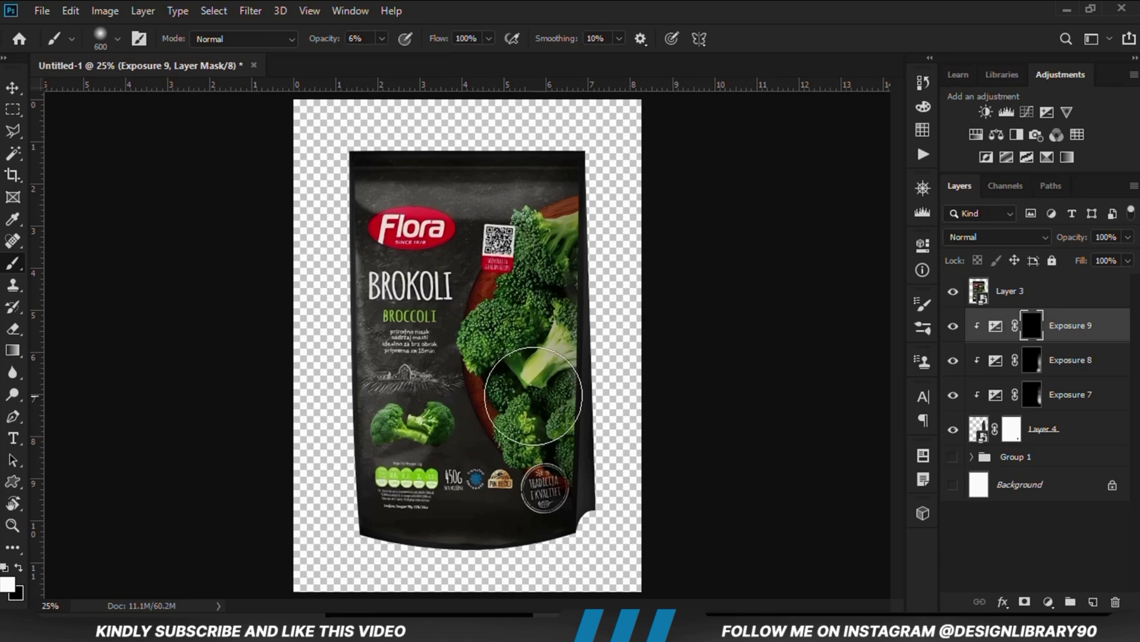
{"action": "left_click", "coordinate": [530, 416]}
{"action": "key", "text": "bracketleft"}
{"action": "key", "text": "bracketleft"}
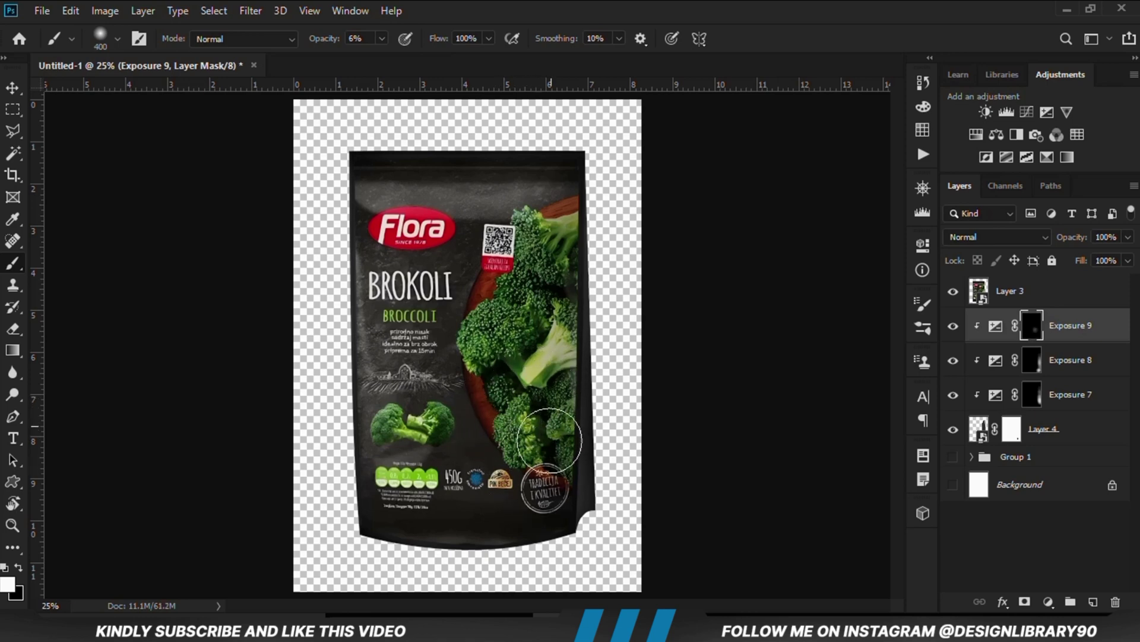
{"action": "left_click", "coordinate": [530, 104]}
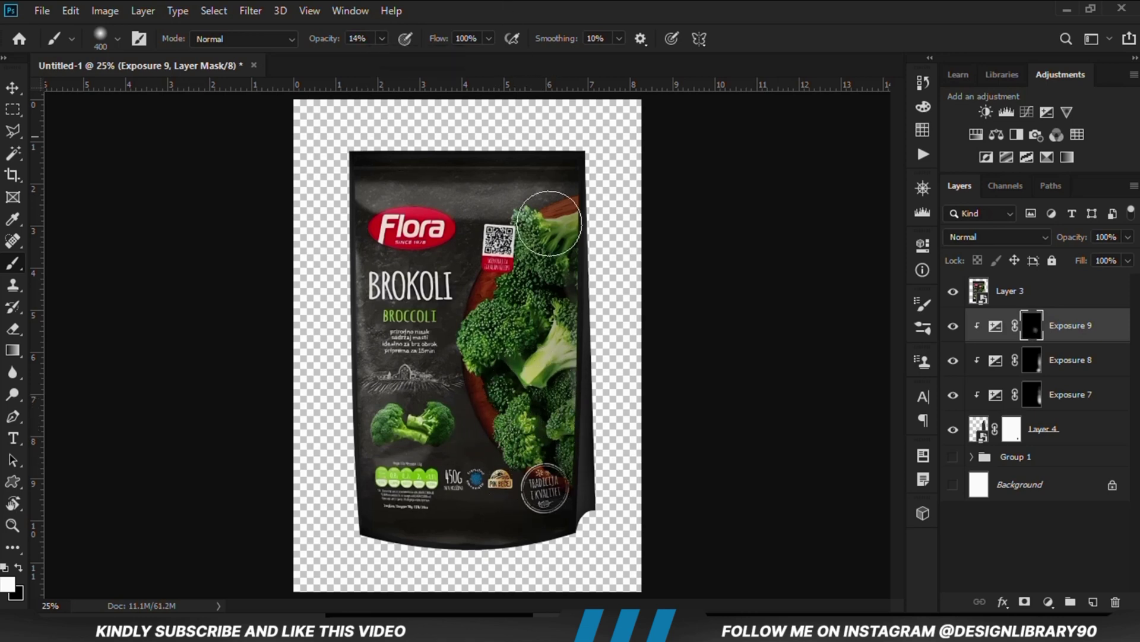
{"action": "mouse_move", "coordinate": [538, 342]}
{"action": "left_mouse_down"}
{"action": "mouse_move", "coordinate": [549, 388]}
{"action": "mouse_move", "coordinate": [543, 484]}
{"action": "mouse_move", "coordinate": [551, 435]}
{"action": "left_mouse_up"}
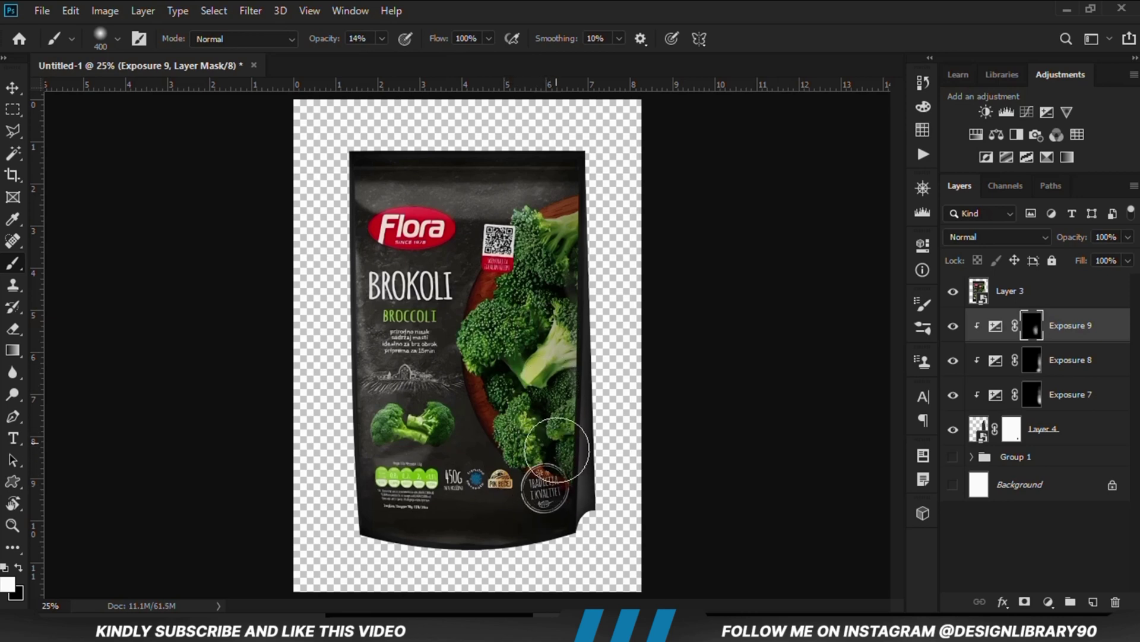
{"action": "left_click", "coordinate": [953, 326]}
{"action": "left_click", "coordinate": [954, 326]}
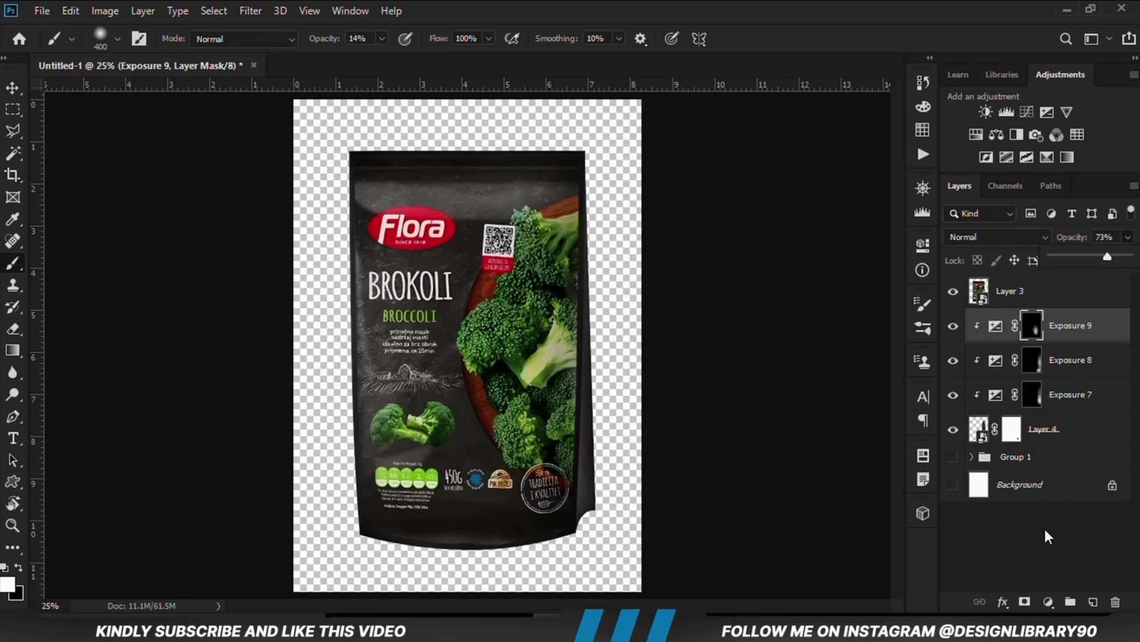
Add an Exposure 10 adjustment clipped to the side panel, lower its exposure, and invert its mask to black.
{"action": "left_click", "coordinate": [1047, 602]}
{"action": "left_click", "coordinate": [1058, 401]}
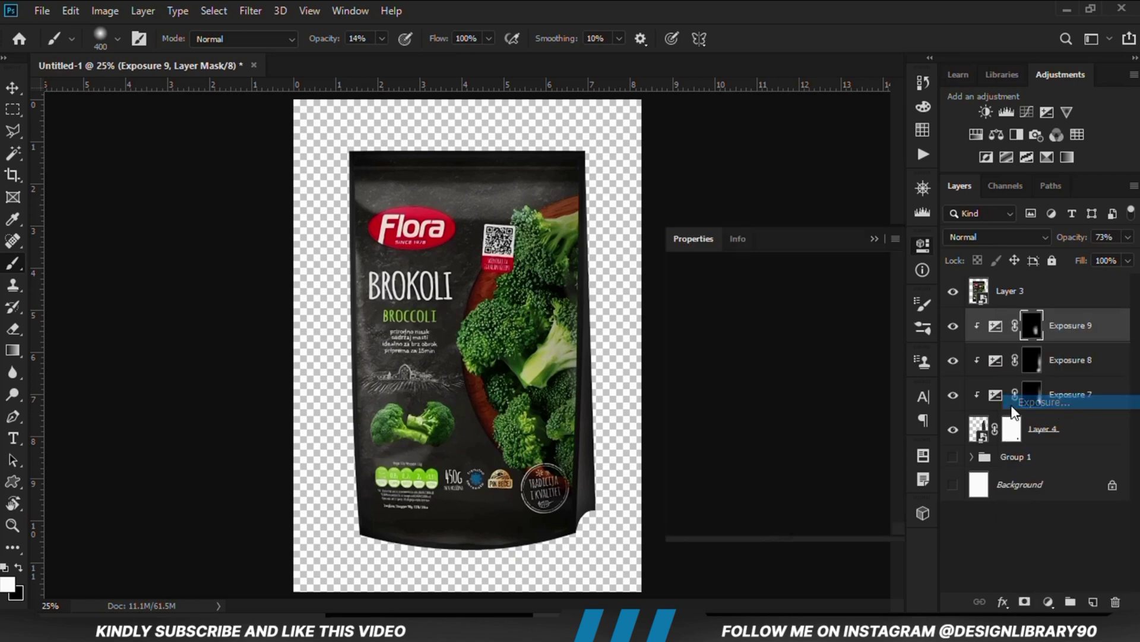
{"action": "left_click", "coordinate": [778, 524]}
{"action": "left_click_drag", "start_coordinate": [779, 336], "coordinate": [724, 336]}
{"action": "left_click", "coordinate": [876, 238]}
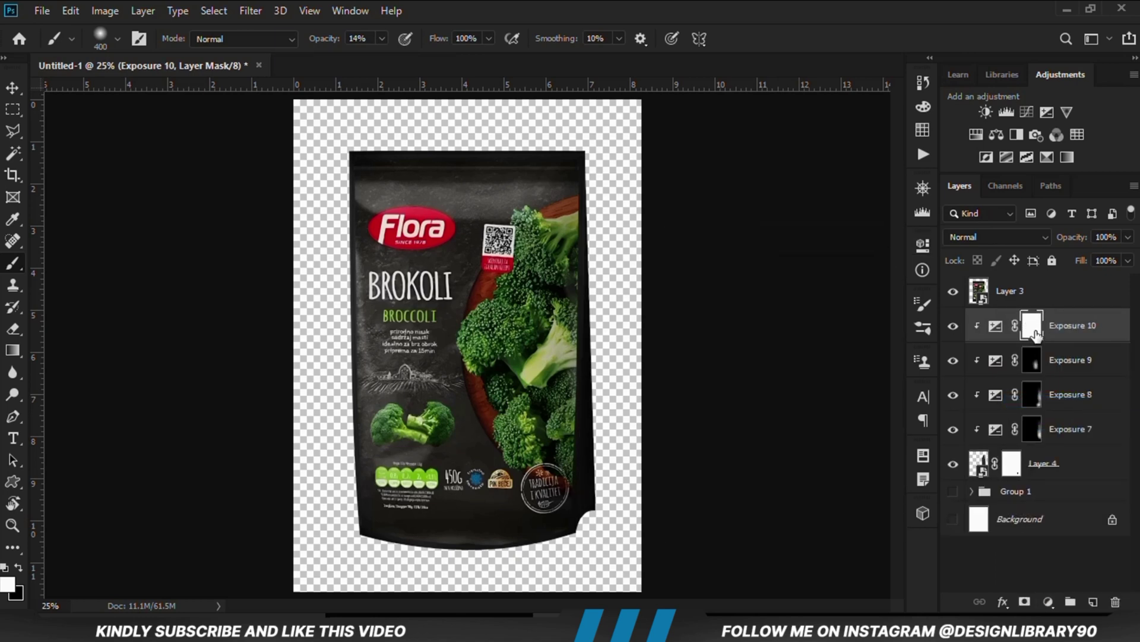
{"action": "key", "text": "ctrl+i"}
Paint white on the Exposure 10 mask over the panel's lower inner edge with a 500 px brush at 14% opacity.
{"action": "key", "text": "bracketright"}
{"action": "key", "text": "bracketright"}
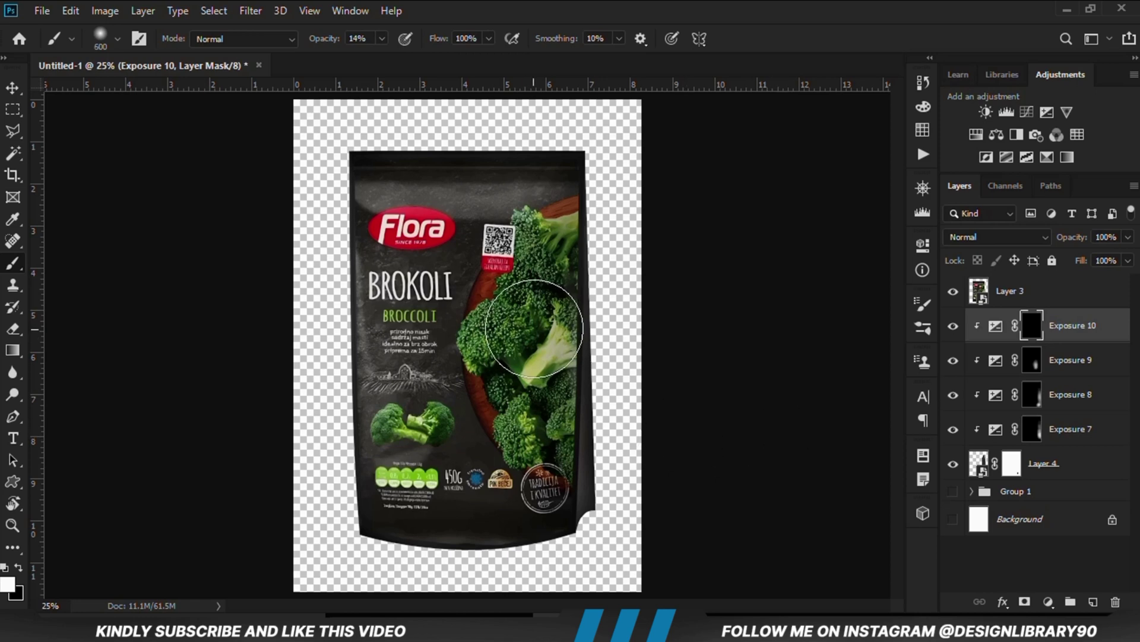
{"action": "key", "text": "bracketleft"}
{"action": "left_click_drag", "start_coordinate": [546, 393], "coordinate": [536, 523]}
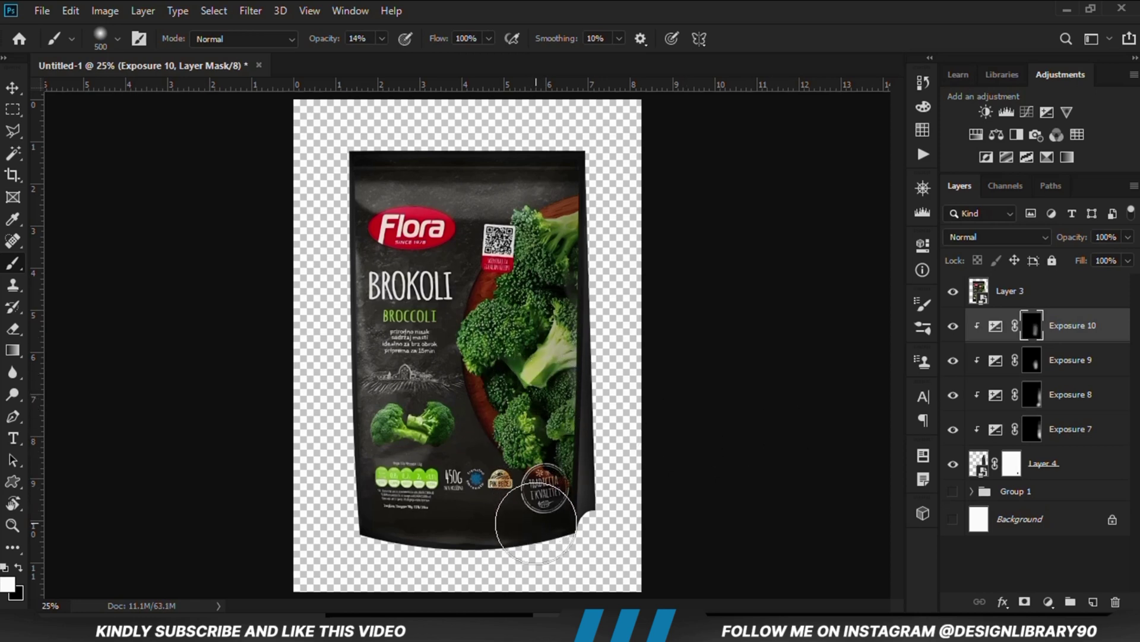
{"action": "left_click_drag", "start_coordinate": [539, 438], "coordinate": [536, 533]}
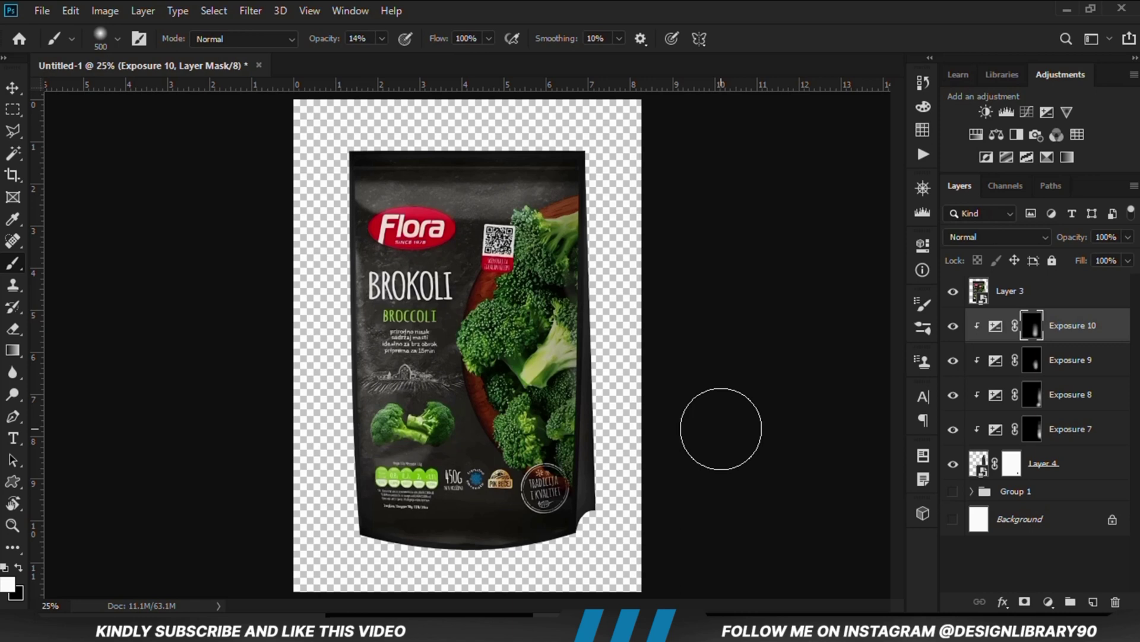
Create a new layer above Exposure 10 and outline a narrow tapered sliver on the lower side panel with the Polygonal Lasso.
{"action": "key", "text": "ctrl+plus"}
{"action": "left_click", "coordinate": [12, 88]}
{"action": "left_click", "coordinate": [77, 88]}
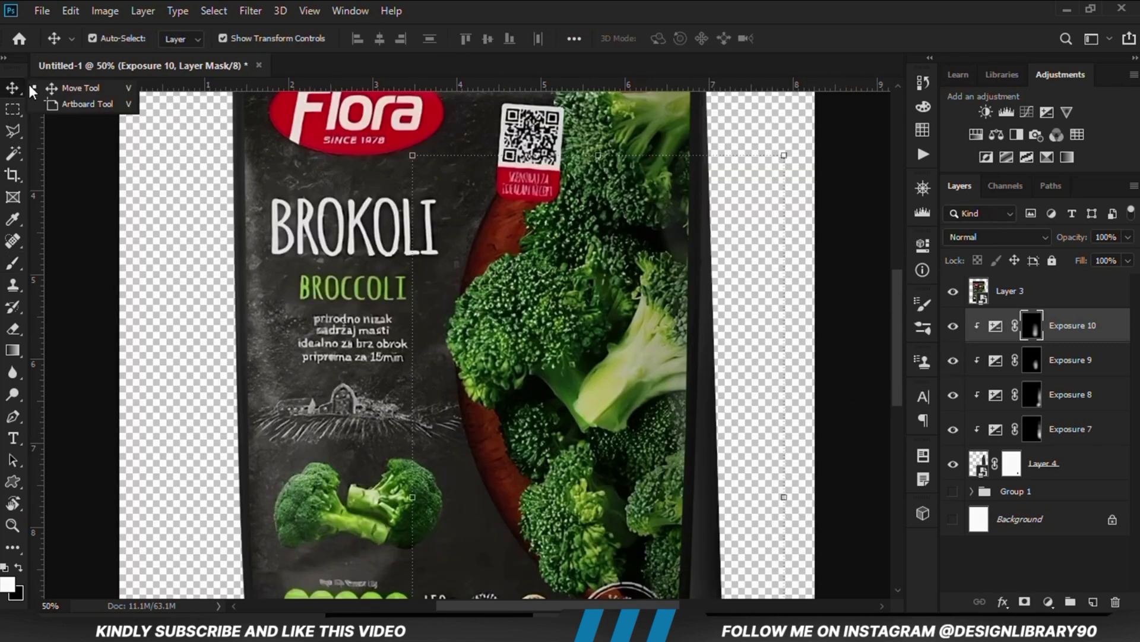
{"action": "left_click_drag", "start_coordinate": [894, 335], "coordinate": [897, 390]}
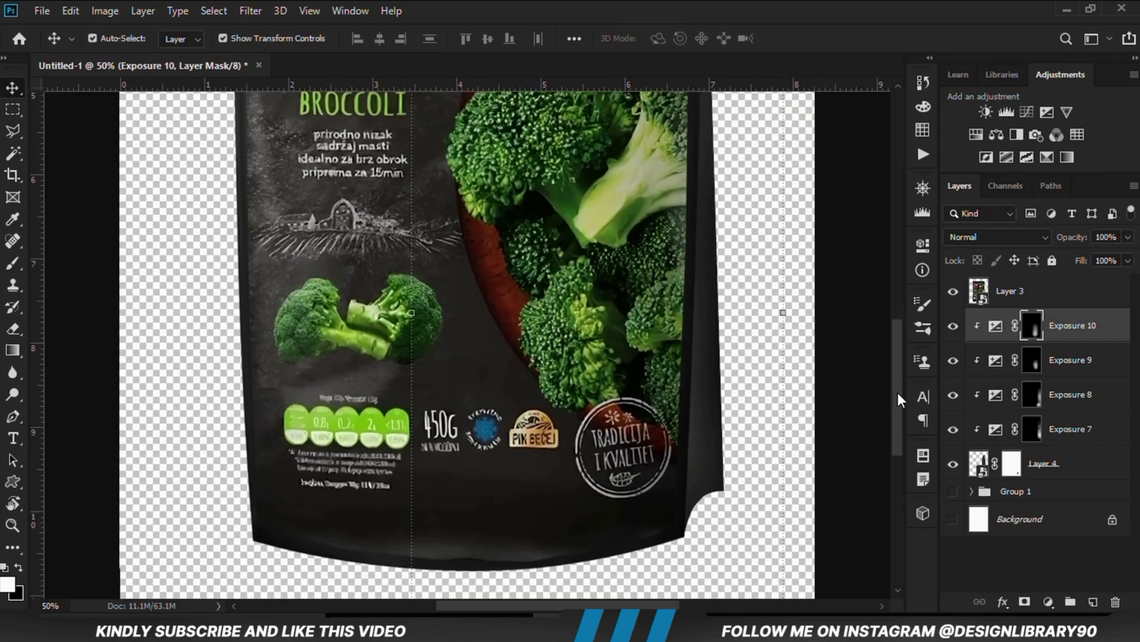
{"action": "left_click", "coordinate": [1091, 603]}
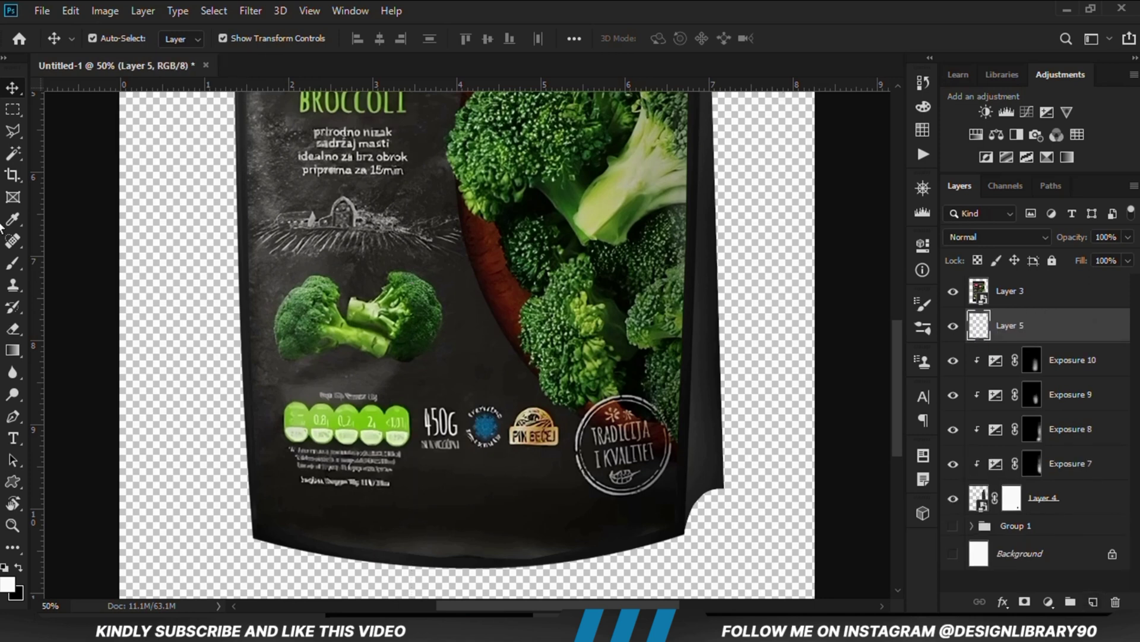
{"action": "left_click", "coordinate": [13, 130]}
{"action": "left_click", "coordinate": [89, 147]}
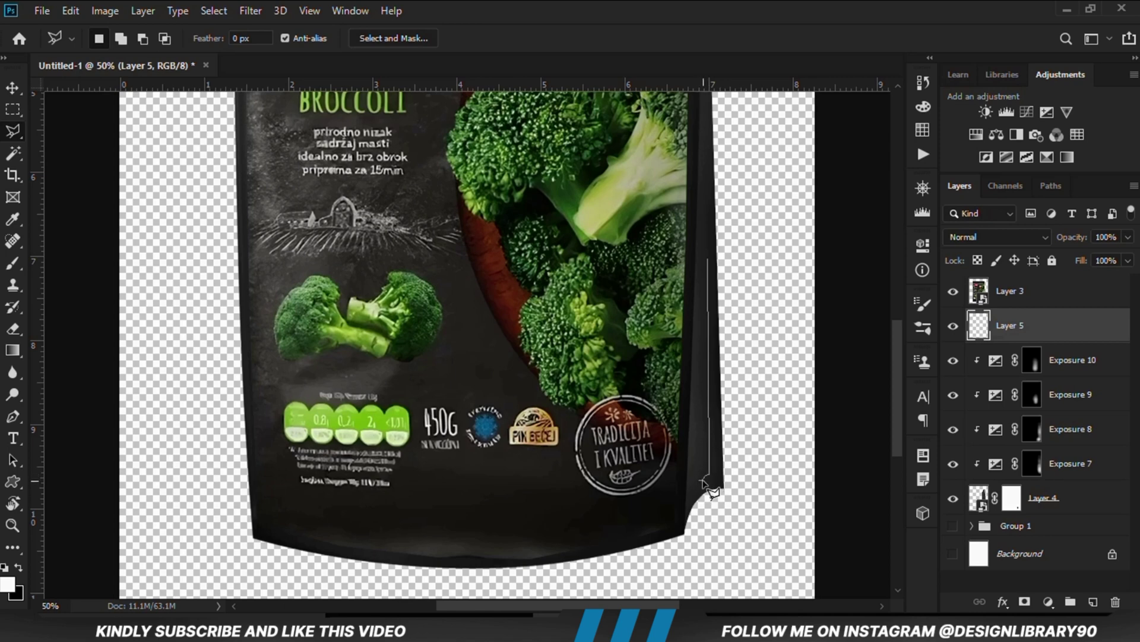
{"action": "left_click", "coordinate": [701, 482]}
{"action": "left_click", "coordinate": [707, 262]}
Fill the sliver selection on Layer 5 with the white foreground color.
{"action": "right_click", "coordinate": [707, 261]}
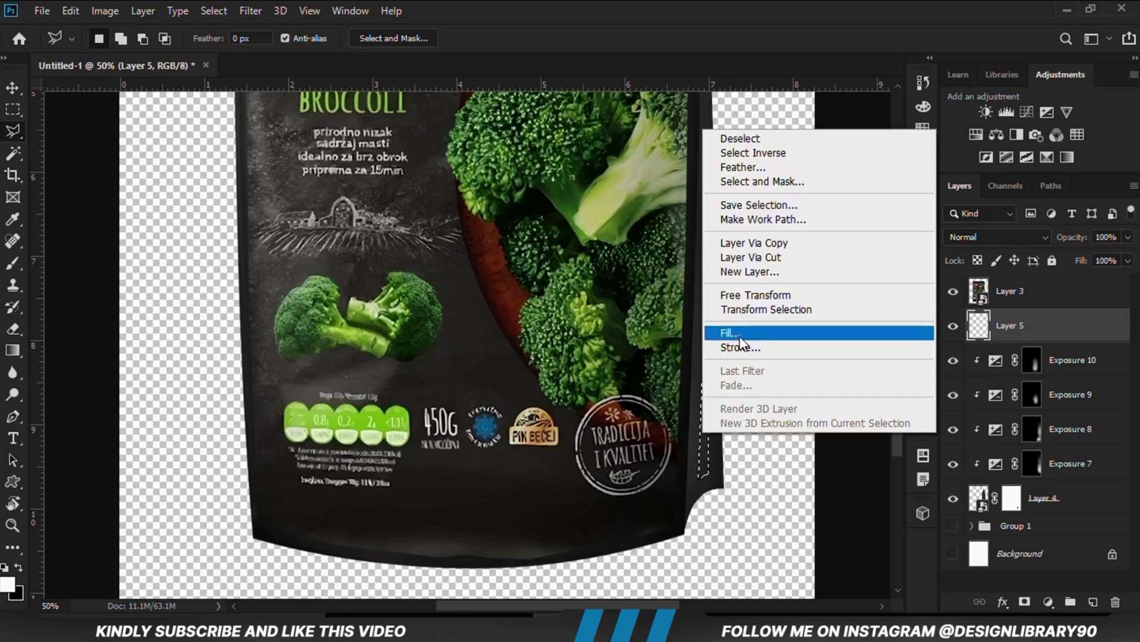
{"action": "left_click", "coordinate": [740, 336]}
{"action": "left_click", "coordinate": [570, 290]}
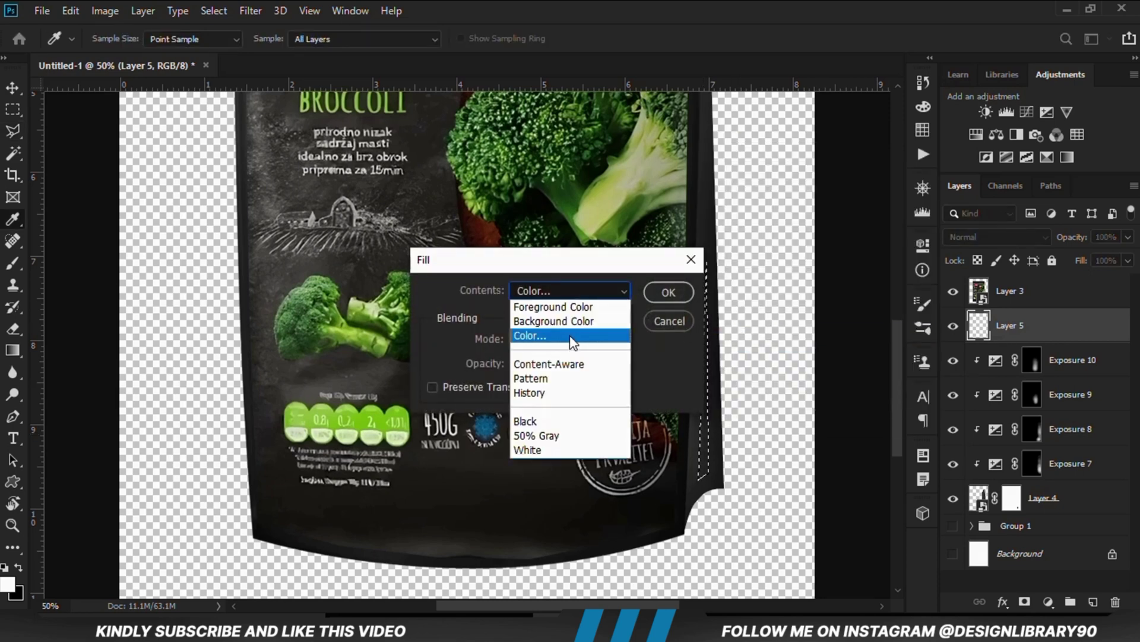
{"action": "left_click", "coordinate": [570, 306]}
{"action": "left_click", "coordinate": [671, 299]}
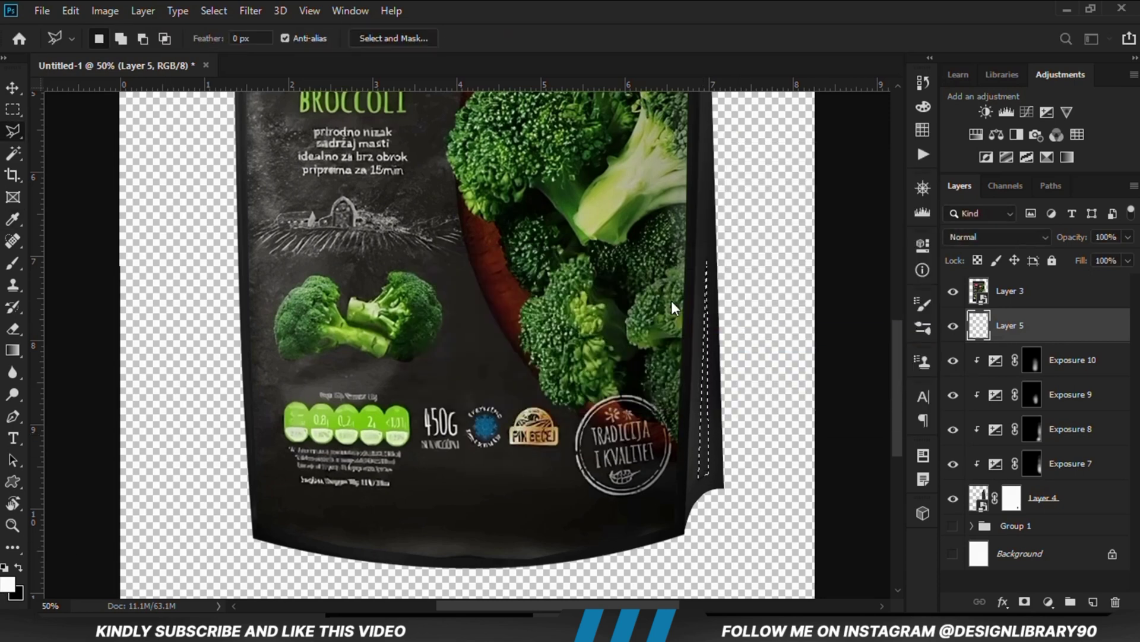
Deselect the sliver and reduce Layer 5's opacity to 63%.
{"action": "left_click", "coordinate": [953, 327]}
{"action": "left_click", "coordinate": [953, 326]}
{"action": "left_click", "coordinate": [1127, 237]}
{"action": "left_click_drag", "start_coordinate": [1132, 255], "coordinate": [1100, 255]}
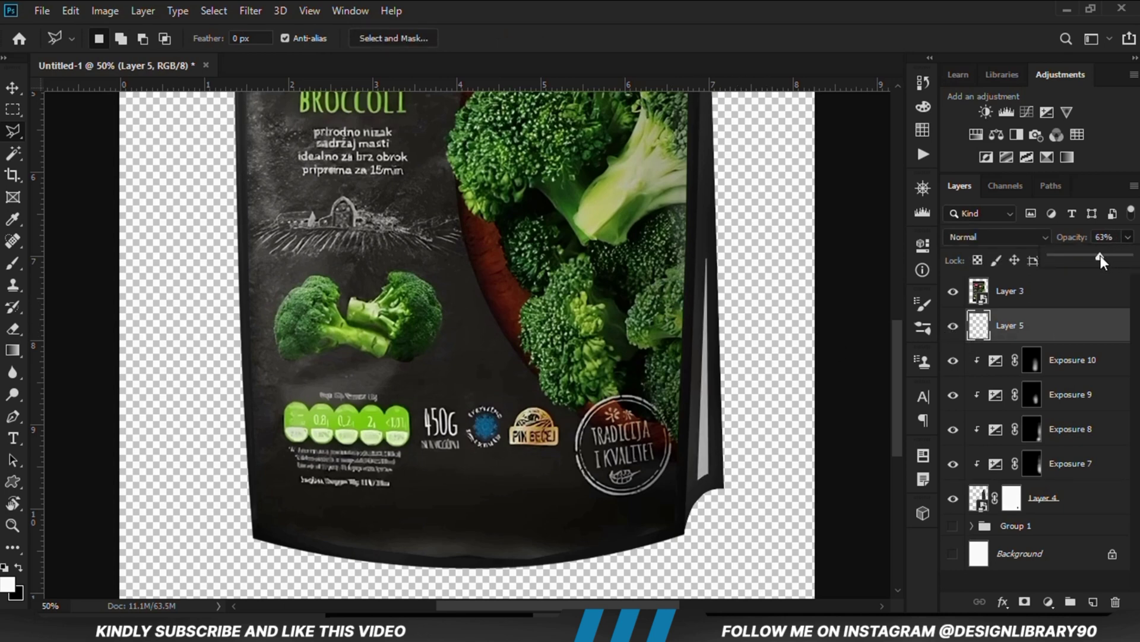
Add a layer mask to Layer 5 and begin softening the highlight with a 90 px black brush at 14% opacity.
{"action": "left_click", "coordinate": [1025, 601]}
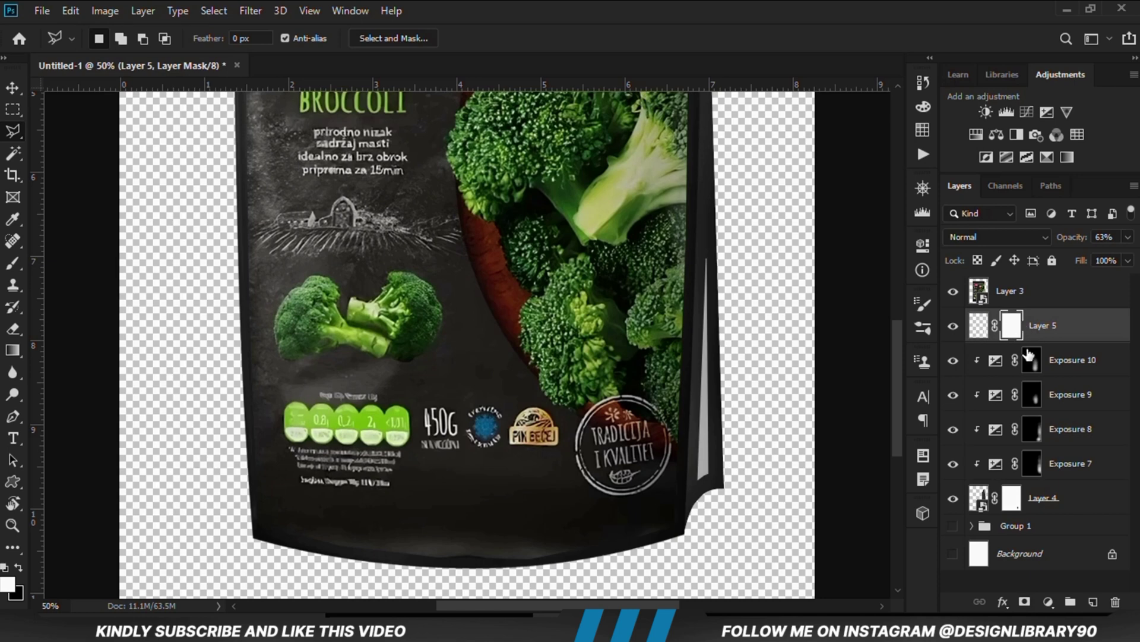
{"action": "left_click", "coordinate": [13, 262]}
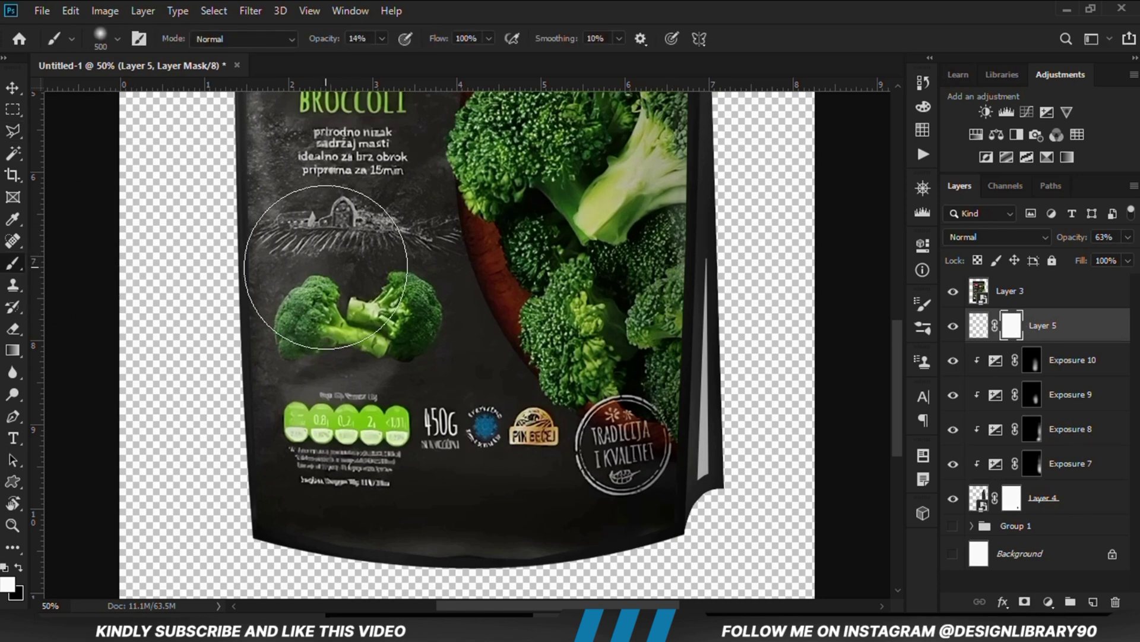
{"action": "key", "text": "bracketleft"}
{"action": "key", "text": "bracketleft"}
{"action": "key", "text": "bracketleft"}
{"action": "key", "text": "bracketleft"}
{"action": "key", "text": "bracketleft"}
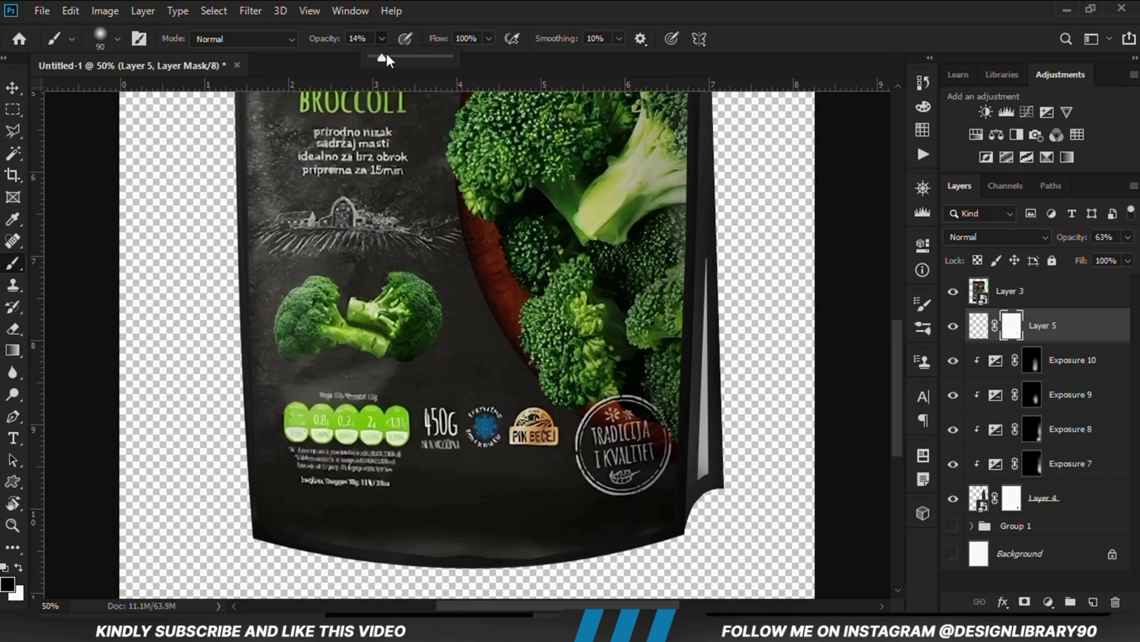
Fade the highlight's edges and ends on the Layer 5 mask with black at 28% brush opacity, using 150 px and 100 px sizes.
{"action": "left_click", "coordinate": [484, 4]}
{"action": "key", "text": "bracketright"}
{"action": "key", "text": "bracketright"}
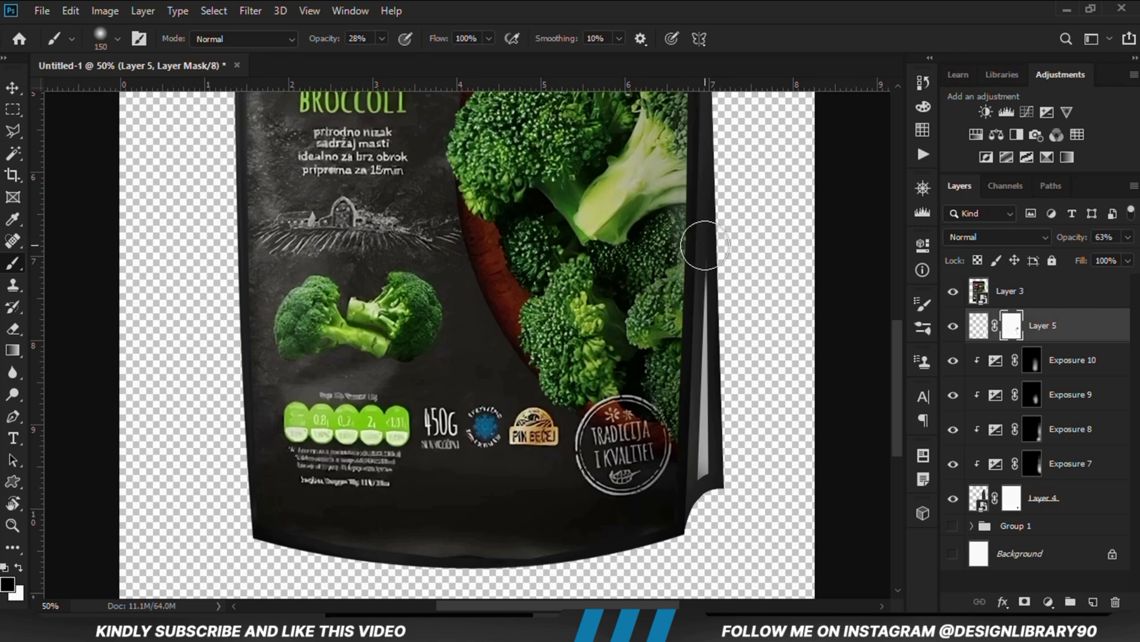
{"action": "left_click_drag", "start_coordinate": [718, 478], "coordinate": [709, 496]}
{"action": "key", "text": "bracketleft"}
{"action": "key", "text": "bracketleft"}
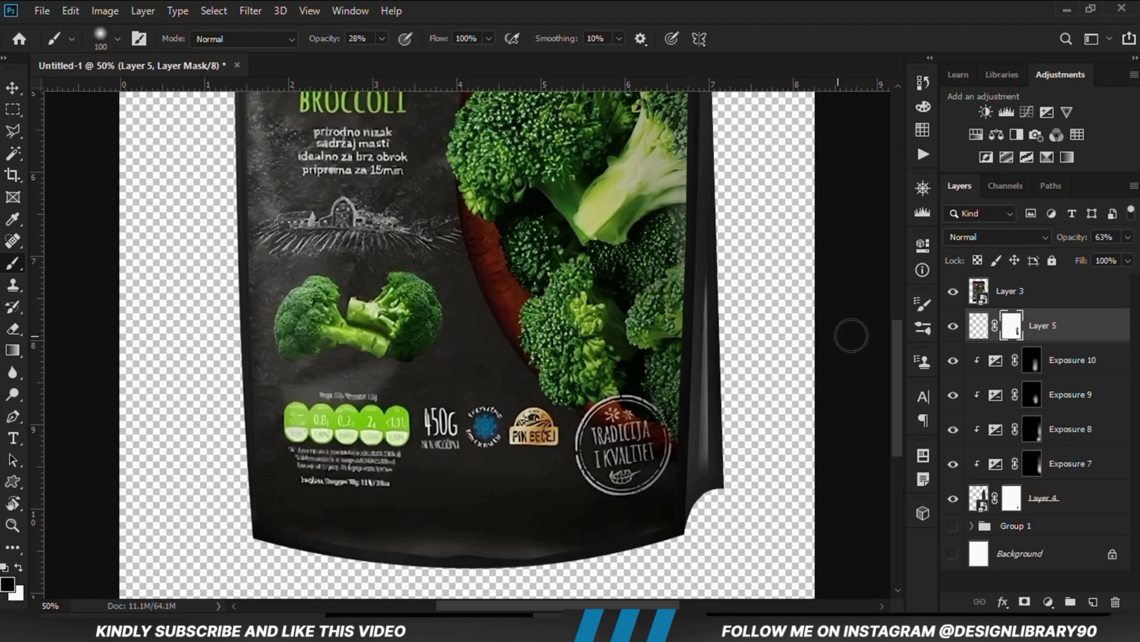
Reduce the opacity of the highlight on Layer 5 to 39%.
{"action": "left_click", "coordinate": [979, 326]}
{"action": "left_click", "coordinate": [1127, 237]}
{"action": "left_click_drag", "start_coordinate": [1127, 256], "coordinate": [1086, 260]}
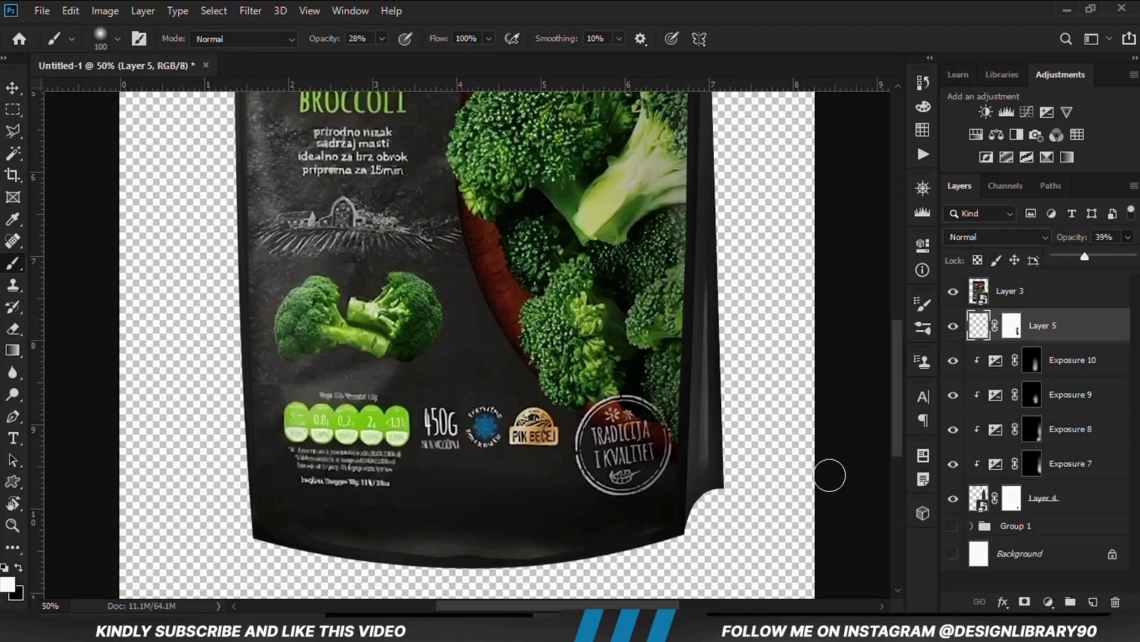
{"action": "key", "text": "ctrl+minus"}
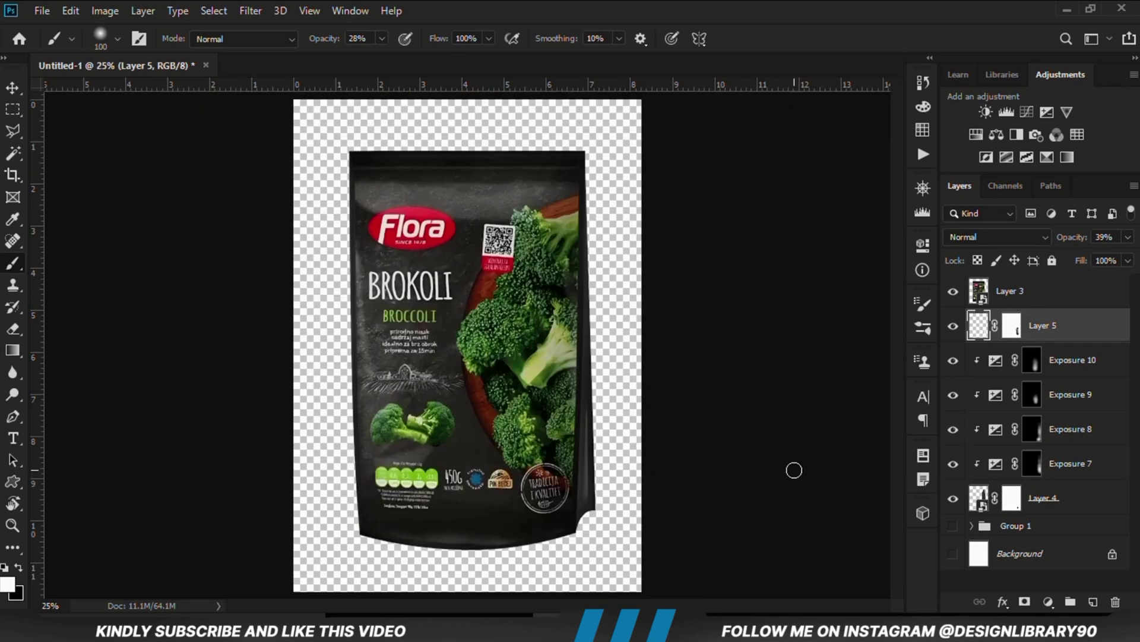
Group all the pouch layers from Layer 3 down to Layer 4 and check the group's visibility.
{"action": "left_click", "coordinate": [12, 87]}
{"action": "left_click", "coordinate": [183, 327]}
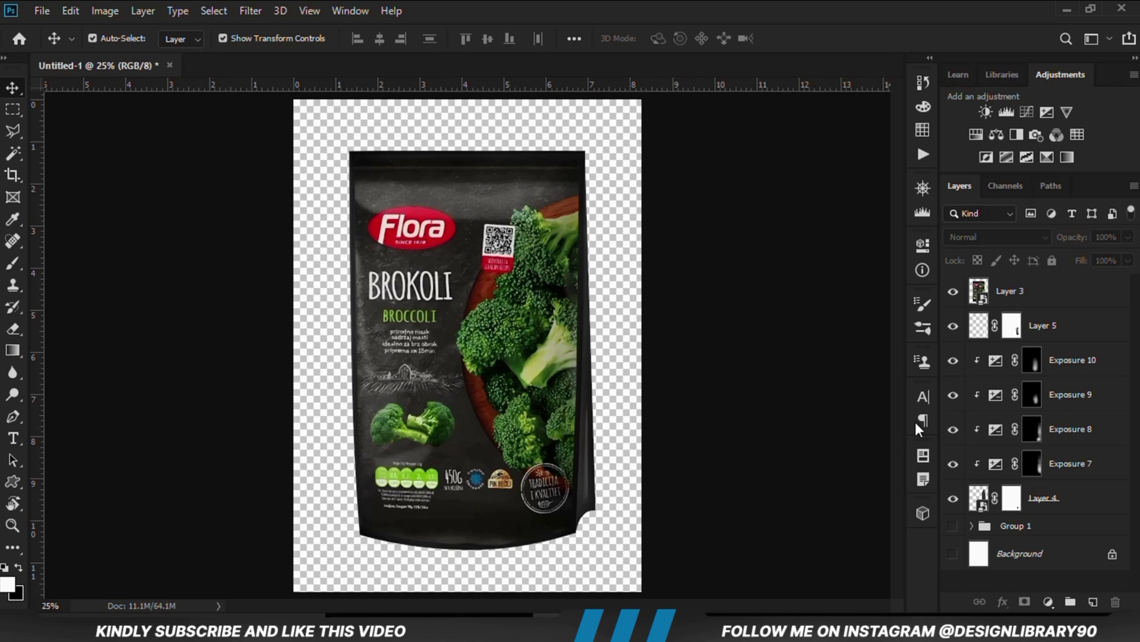
{"action": "left_click", "coordinate": [1055, 504]}
{"action": "left_click", "coordinate": [1045, 303], "text": "shift"}
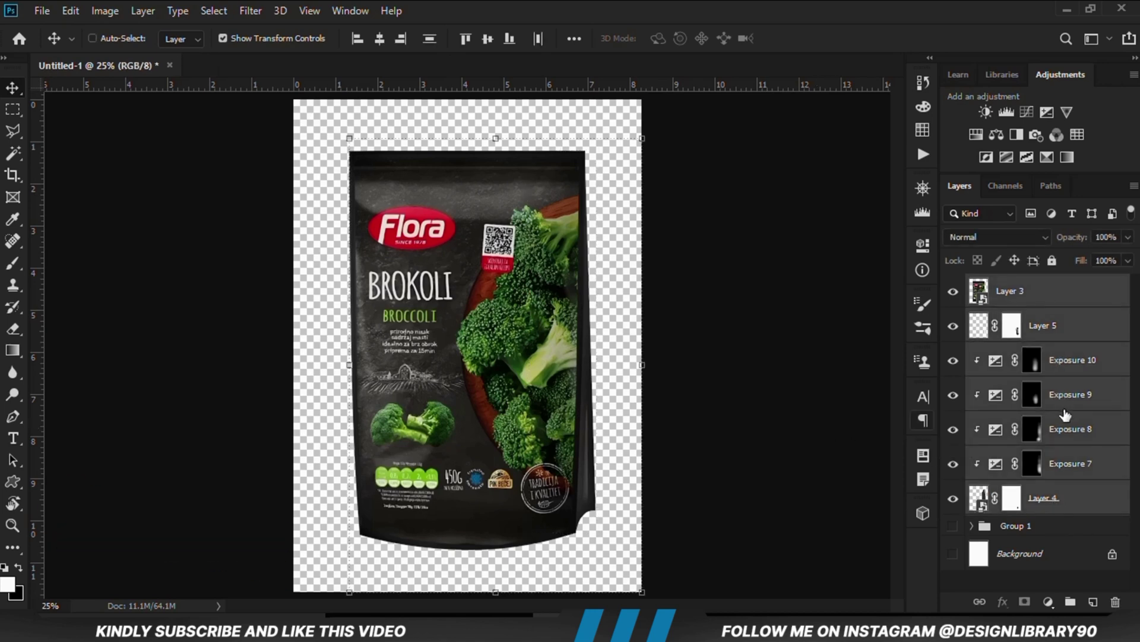
{"action": "key", "text": "ctrl+g"}
{"action": "left_click", "coordinate": [953, 285]}
{"action": "left_click", "coordinate": [953, 284]}
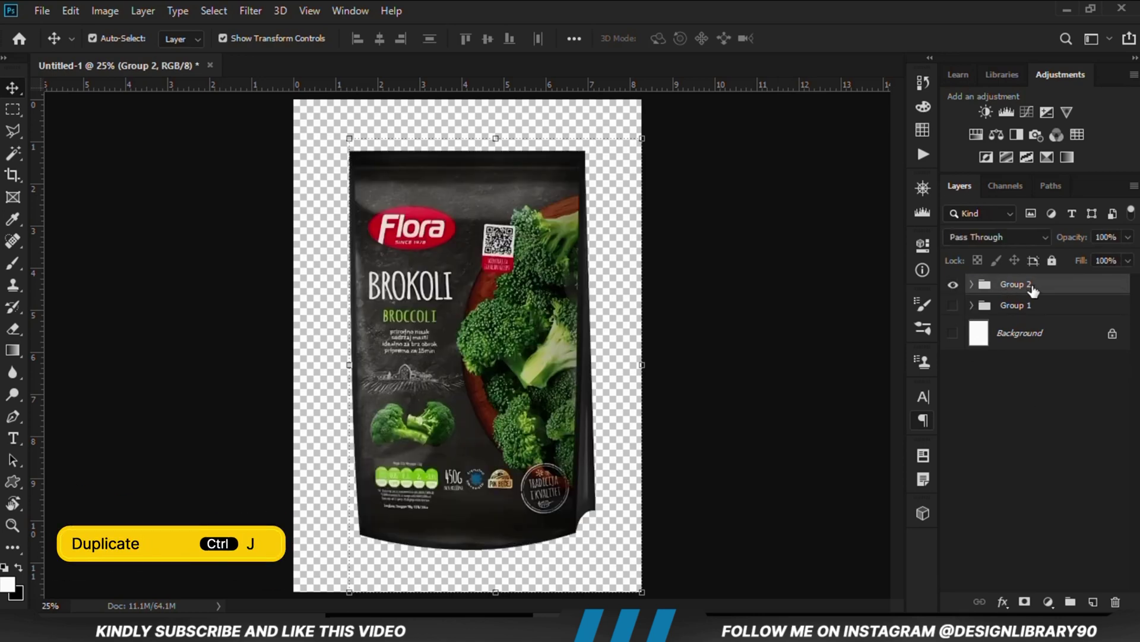
Duplicate the pouch group, convert the copy to a smart object and rename it Broccoli.
{"action": "key", "text": "ctrl+j"}
{"action": "right_click", "coordinate": [1033, 286]}
{"action": "left_click", "coordinate": [962, 233]}
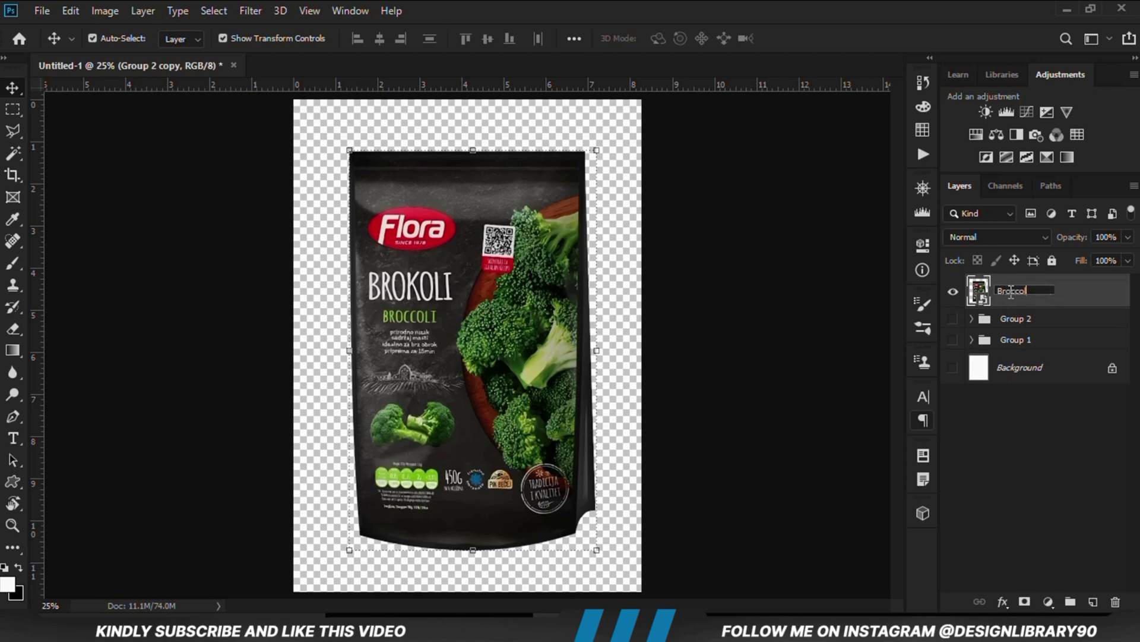
{"action": "key", "text": "Return"}
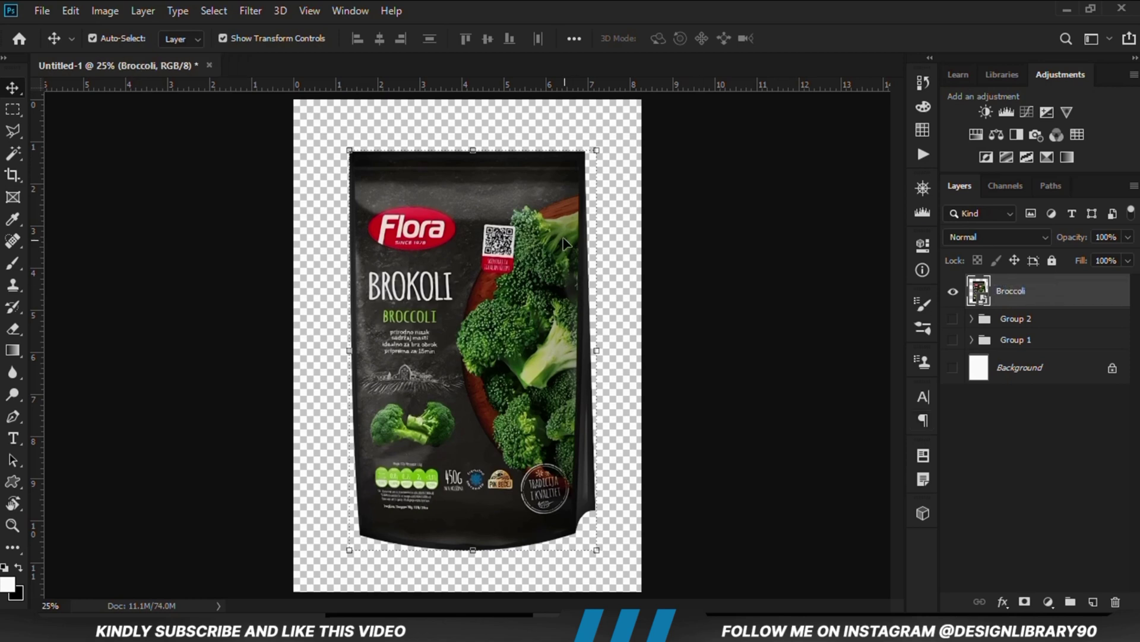
Scale the Broccoli pouch down around its centre to leave more margin on the canvas.
{"action": "left_click_drag", "start_coordinate": [594, 148], "coordinate": [573, 174]}
{"action": "key", "text": "Return"}
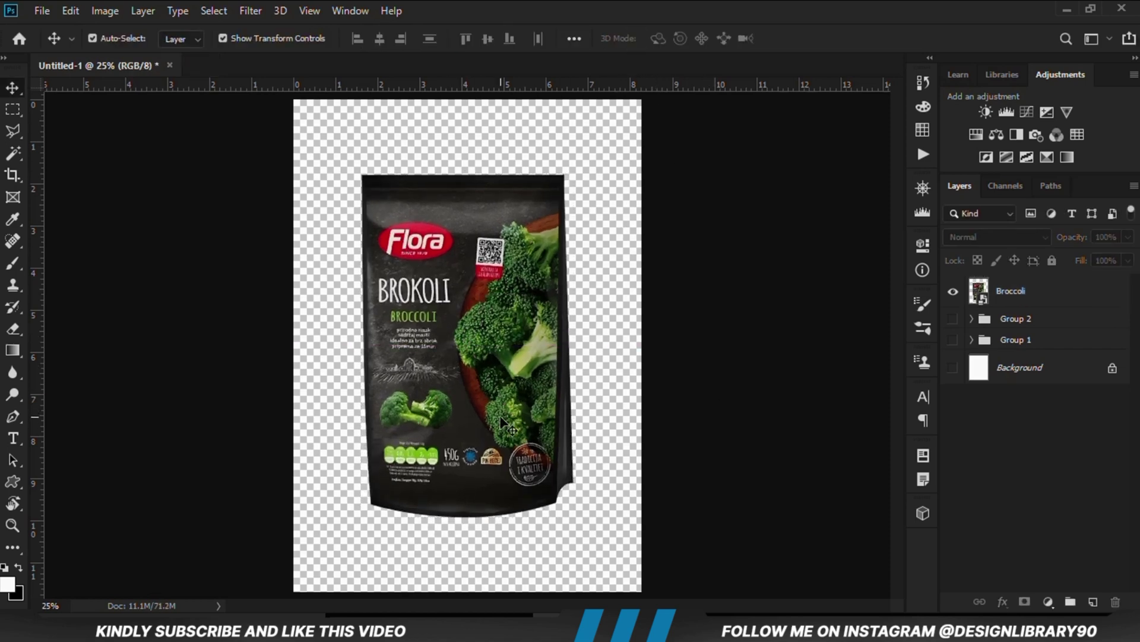
{"action": "key", "text": "ctrl+0"}
Place the green Broccoli background image in the document and move its layer beneath the Broccoli layer.
{"action": "left_click", "coordinate": [42, 11]}
{"action": "left_click", "coordinate": [108, 329]}
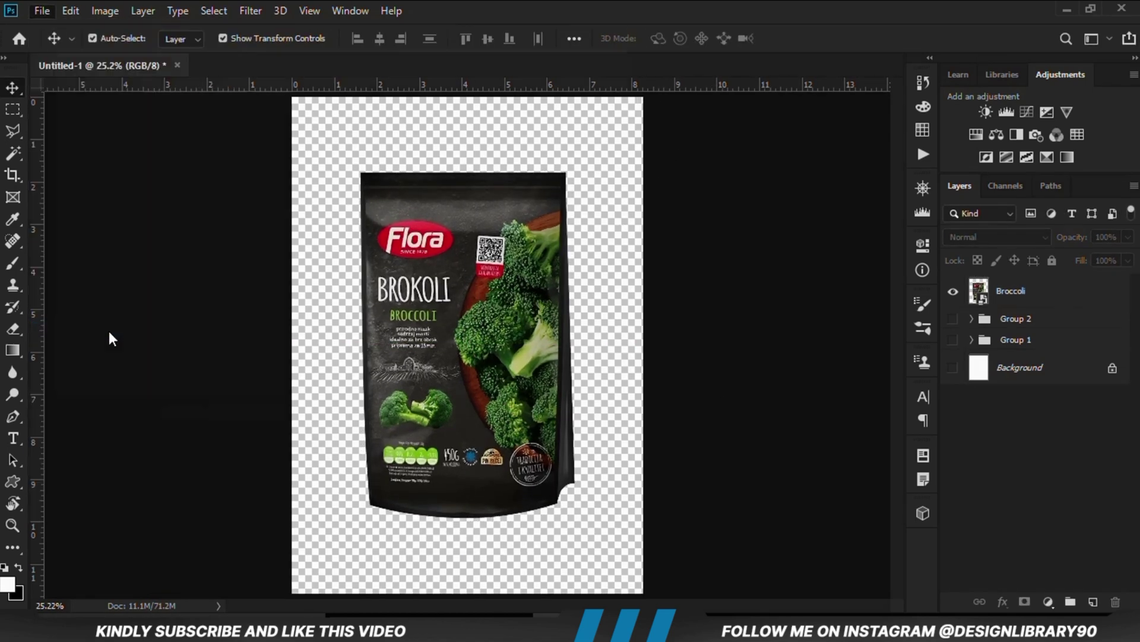
{"action": "left_click", "coordinate": [322, 148]}
{"action": "left_click", "coordinate": [509, 441]}
{"action": "left_click", "coordinate": [638, 38]}
{"action": "left_click_drag", "start_coordinate": [1033, 292], "coordinate": [1030, 341]}
Scale the Broccoli pouch to 95.55%, raise it on the background and skew its upper-right corner slightly downward.
{"action": "right_click", "coordinate": [1005, 291]}
{"action": "left_click", "coordinate": [836, 177]}
{"action": "left_click_drag", "start_coordinate": [574, 173], "coordinate": [569, 180]}
{"action": "mouse_move", "coordinate": [518, 361]}
{"action": "left_mouse_down"}
{"action": "mouse_move", "coordinate": [518, 329]}
{"action": "mouse_move", "coordinate": [518, 341]}
{"action": "left_mouse_up"}
{"action": "right_click", "coordinate": [534, 218]}
{"action": "left_click", "coordinate": [578, 322]}
{"action": "left_click_drag", "start_coordinate": [365, 158], "coordinate": [363, 158]}
{"action": "left_click_drag", "start_coordinate": [569, 158], "coordinate": [570, 165]}
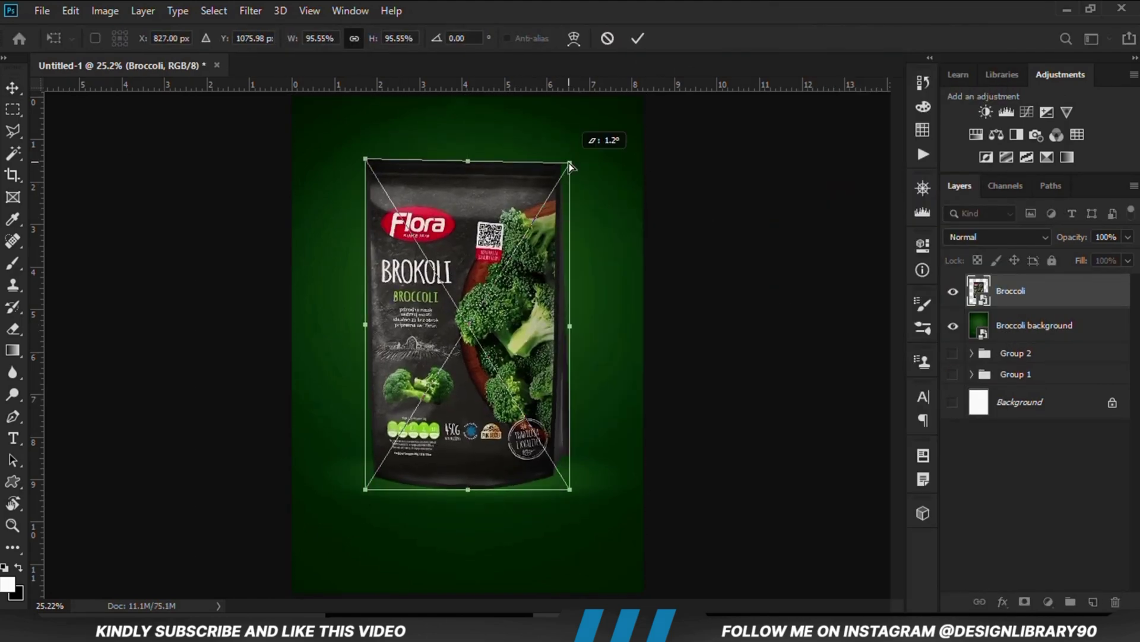
{"action": "key", "text": "Return"}
Move the pouch slightly left and down on the green background and deselect it.
{"action": "left_click", "coordinate": [670, 369]}
{"action": "left_click_drag", "start_coordinate": [517, 367], "coordinate": [503, 375]}
{"action": "left_click", "coordinate": [713, 429]}
{"action": "left_click", "coordinate": [683, 429]}
Add a Curves adjustment above the pouch with slightly lowered shadows and raised highlights, and reduce its opacity.
{"action": "left_click", "coordinate": [1048, 602]}
{"action": "left_click", "coordinate": [1033, 389]}
{"action": "left_click_drag", "start_coordinate": [750, 461], "coordinate": [754, 466]}
{"action": "left_click_drag", "start_coordinate": [823, 395], "coordinate": [822, 390]}
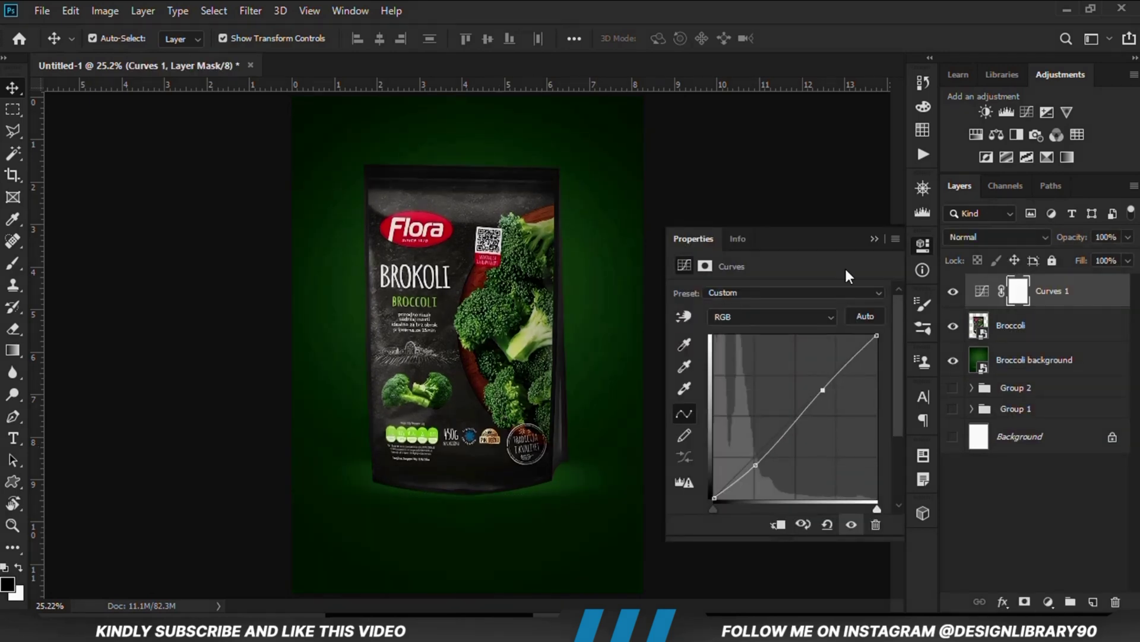
{"action": "left_click", "coordinate": [884, 238]}
{"action": "left_click", "coordinate": [1128, 237]}
{"action": "left_click_drag", "start_coordinate": [1128, 254], "coordinate": [1095, 253]}
Add a layer above Broccoli background and paint a white glow left of the pouch with a soft 1500 px brush at 100% opacity.
{"action": "left_click", "coordinate": [744, 447]}
{"action": "left_click", "coordinate": [1035, 360]}
{"action": "left_click", "coordinate": [1093, 601]}
{"action": "right_click", "coordinate": [13, 263]}
{"action": "left_click", "coordinate": [77, 265]}
{"action": "right_click", "coordinate": [347, 283]}
{"action": "left_click_drag", "start_coordinate": [482, 326], "coordinate": [521, 326]}
{"action": "left_click", "coordinate": [381, 38]}
{"action": "left_click_drag", "start_coordinate": [381, 58], "coordinate": [440, 58]}
{"action": "left_click", "coordinate": [310, 252]}
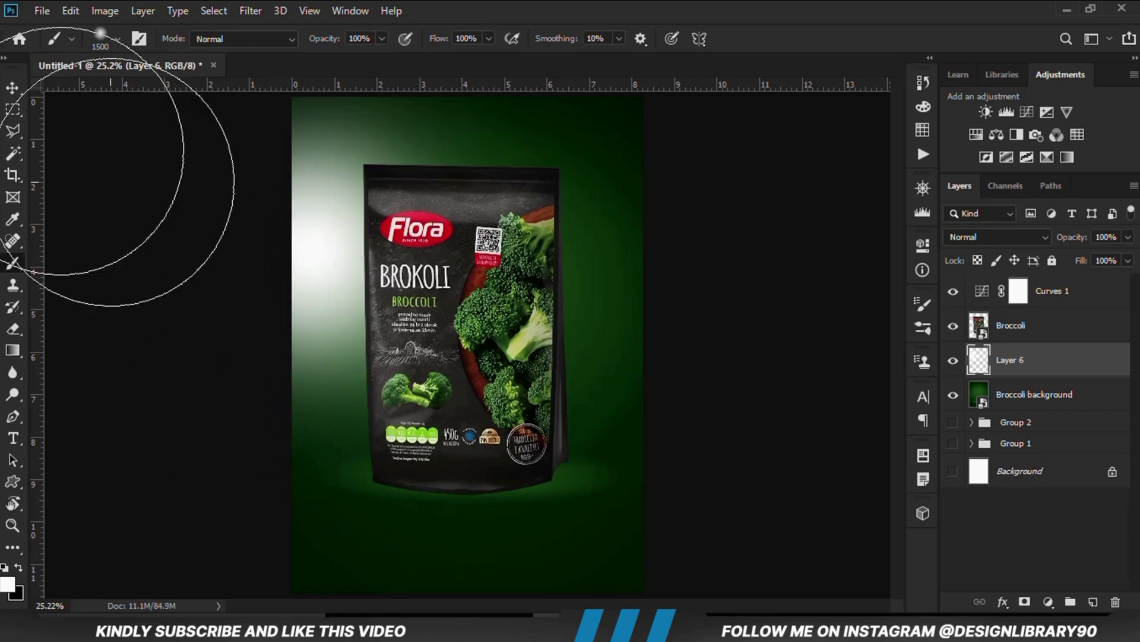
Set the glow layer to Overlay blending and duplicate it with the copy at 45% opacity.
{"action": "key", "text": "v"}
{"action": "left_click", "coordinate": [998, 237]}
{"action": "left_click", "coordinate": [998, 419]}
{"action": "key", "text": "ctrl+j"}
{"action": "left_click", "coordinate": [1128, 237]}
{"action": "left_click_drag", "start_coordinate": [1107, 255], "coordinate": [1086, 255]}
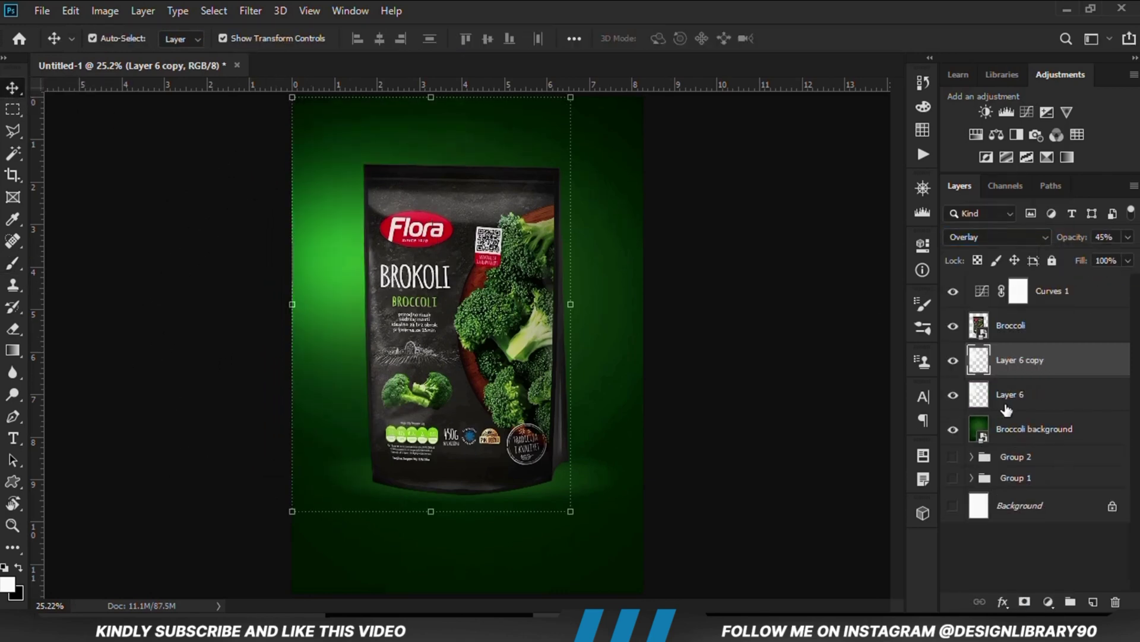
Stretch Layer 6 and Layer 6 copy vertically beyond the canvas and shift the glow slightly upward.
{"action": "left_click", "coordinate": [1006, 406], "text": "ctrl"}
{"action": "left_click_drag", "start_coordinate": [432, 511], "coordinate": [431, 558]}
{"action": "left_click_drag", "start_coordinate": [430, 98], "coordinate": [430, 52]}
{"action": "left_click_drag", "start_coordinate": [443, 196], "coordinate": [448, 183]}
{"action": "left_click", "coordinate": [802, 40]}
Add an Exposure adjustment clipped to the Broccoli layer and lower its exposure to darken the pouch.
{"action": "left_click", "coordinate": [1011, 325]}
{"action": "left_click", "coordinate": [1048, 601]}
{"action": "left_click", "coordinate": [1063, 402]}
{"action": "left_click", "coordinate": [782, 523]}
{"action": "left_click_drag", "start_coordinate": [779, 335], "coordinate": [711, 334]}
{"action": "left_click", "coordinate": [871, 238]}
Invert the Exposure 11 mask and paint white at 22% opacity with a 700 px brush to shade the pouch's right and lower edges.
{"action": "key", "text": "ctrl+i"}
{"action": "key", "text": "b"}
{"action": "key", "text": "x"}
{"action": "left_click_drag", "start_coordinate": [382, 38], "coordinate": [326, 55]}
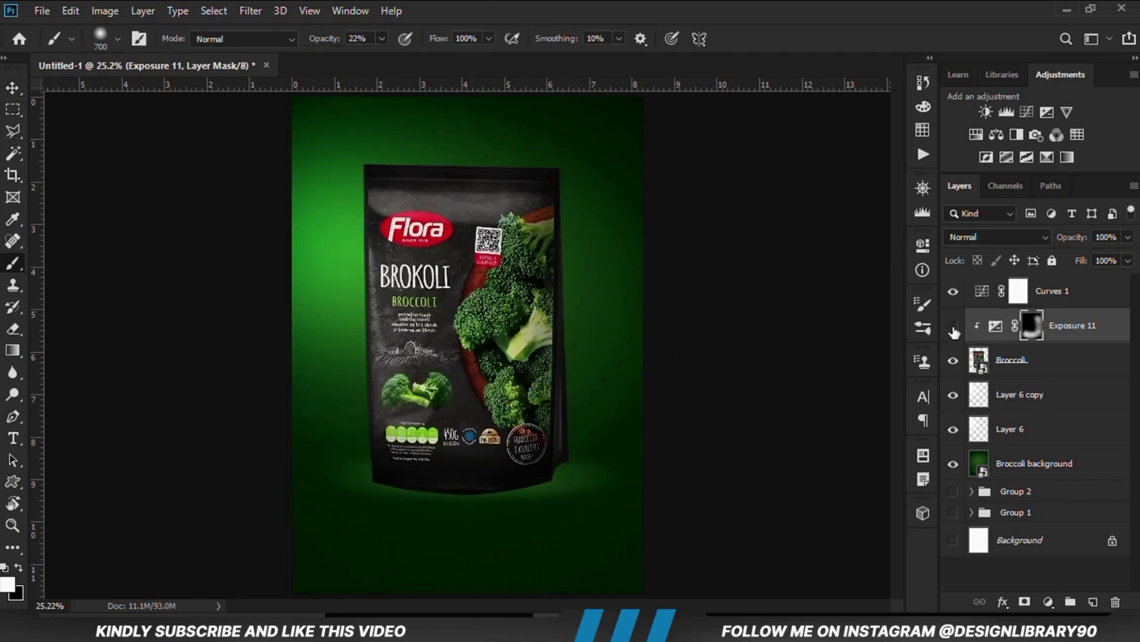
{"action": "key", "text": "v"}
{"action": "left_click", "coordinate": [123, 308]}
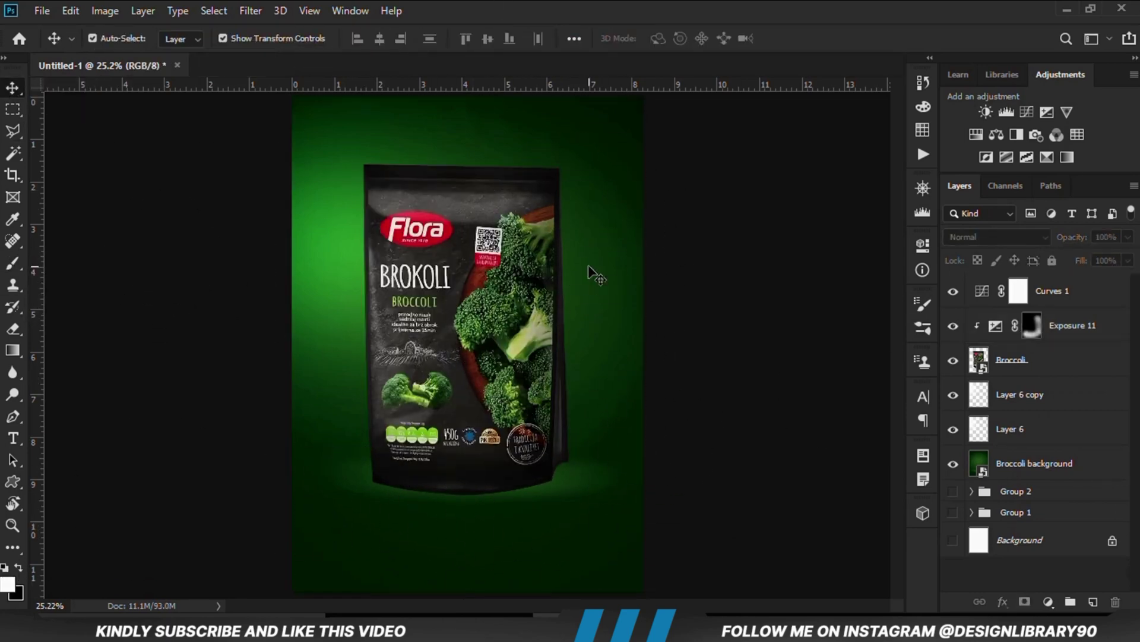
Add a layer above Layer 6 copy and paint a black ground shadow beneath the pouch with a flattened soft brush.
{"action": "left_click", "coordinate": [1080, 402]}
{"action": "left_click", "coordinate": [1093, 602]}
{"action": "left_click", "coordinate": [12, 264]}
{"action": "right_click", "coordinate": [438, 391]}
{"action": "left_click_drag", "start_coordinate": [478, 346], "coordinate": [478, 361]}
{"action": "key", "text": "Return"}
{"action": "key", "text": "0"}
{"action": "mouse_move", "coordinate": [521, 477]}
{"action": "left_mouse_down"}
{"action": "mouse_move", "coordinate": [349, 466]}
{"action": "mouse_move", "coordinate": [542, 466]}
{"action": "left_mouse_up"}
Add another layer for a tighter contact shadow under the pouch, using the flattened black brush at 600 px.
{"action": "key", "text": "bracketleft"}
{"action": "key", "text": "ctrl+shift+alt+n"}
{"action": "key", "text": "bracketleft"}
{"action": "key", "text": "bracketleft"}
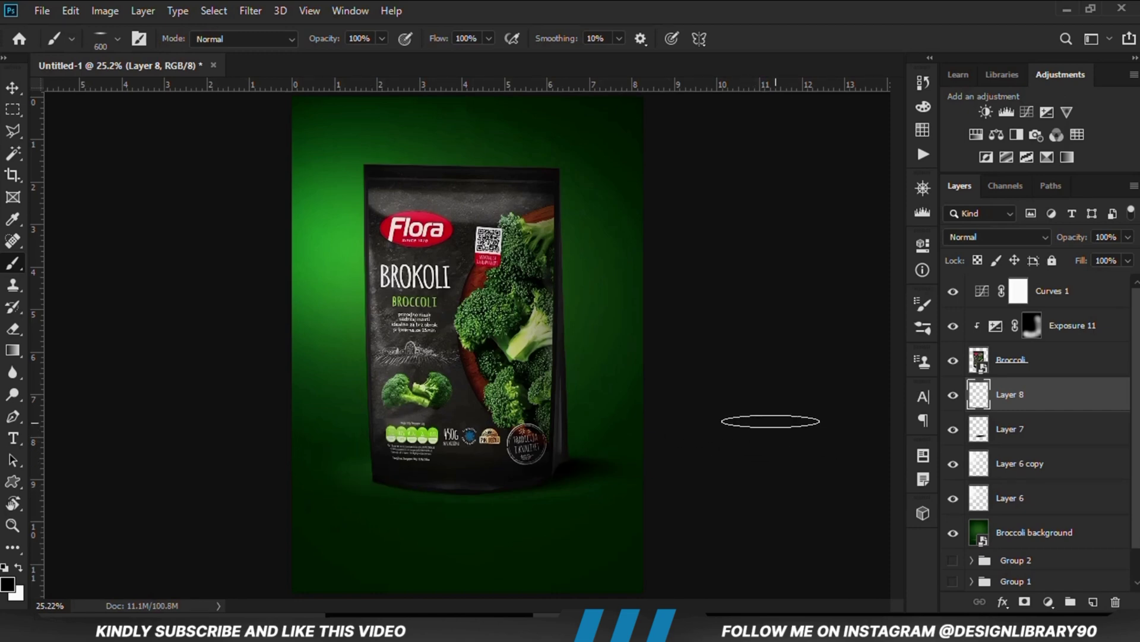
{"action": "key", "text": "v"}
{"action": "left_click", "coordinate": [776, 422]}
Draw a diagonal four-sided lasso selection across the pouch, running from the upper-left background to below its base.
{"action": "key", "text": "l"}
{"action": "left_click", "coordinate": [246, 172]}
{"action": "left_click", "coordinate": [412, 560]}
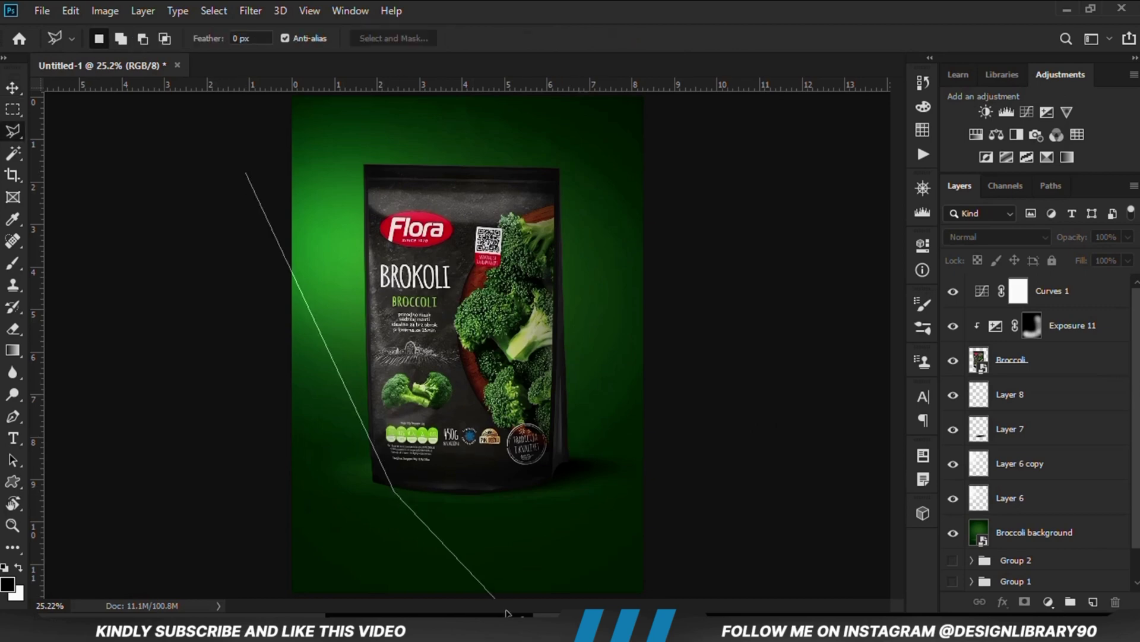
{"action": "left_click", "coordinate": [607, 393]}
{"action": "left_click", "coordinate": [446, 92]}
{"action": "left_click", "coordinate": [245, 175]}
Add a Brightness/Contrast adjustment limited to the diagonal selection and raise its brightness strongly.
{"action": "left_click", "coordinate": [1049, 602]}
{"action": "left_click", "coordinate": [1039, 341]}
{"action": "left_click_drag", "start_coordinate": [779, 341], "coordinate": [854, 342]}
Soften the Brightness/Contrast mask with a 161.8-pixel Gaussian Blur and lower the adjustment's opacity to 53%.
{"action": "left_click", "coordinate": [1018, 292]}
{"action": "left_click", "coordinate": [250, 11]}
{"action": "mouse_move", "coordinate": [279, 202]}
{"action": "left_click", "coordinate": [503, 265]}
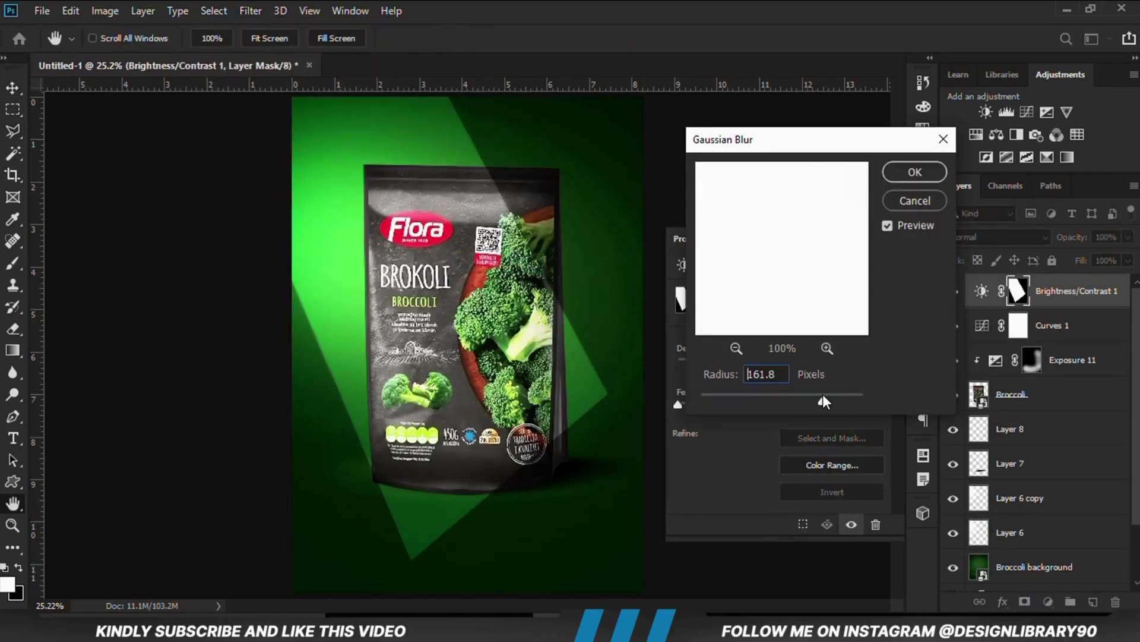
{"action": "left_click", "coordinate": [914, 170]}
{"action": "left_click", "coordinate": [1128, 237]}
{"action": "left_click", "coordinate": [1092, 256]}
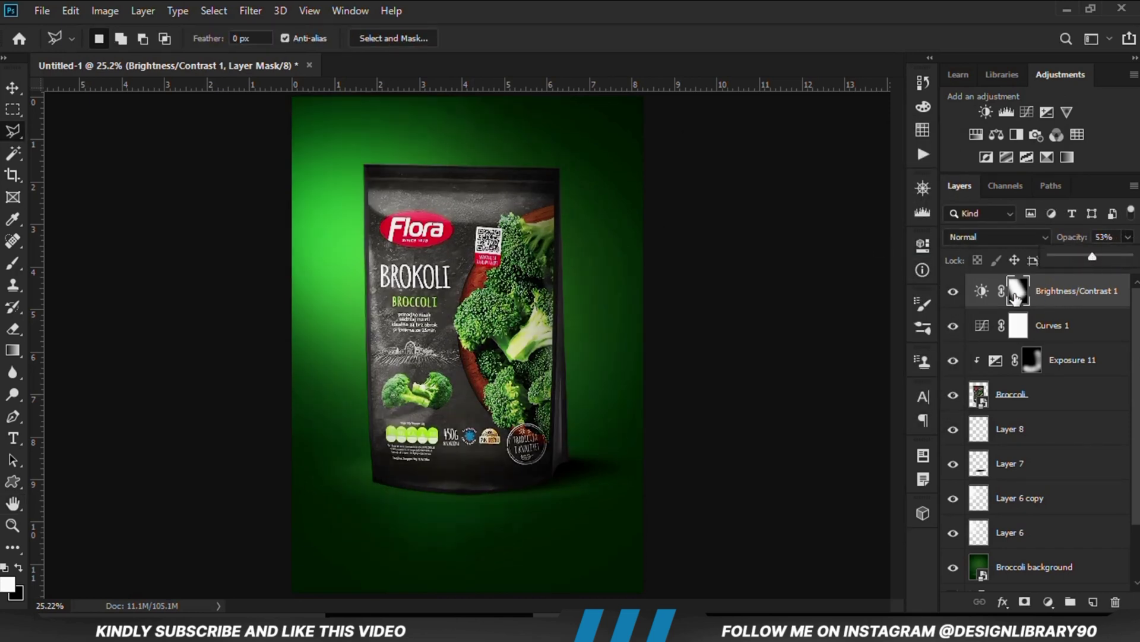
Paint black at 93% opacity on the Brightness/Contrast mask below the pouch with an enlarged soft brush to remove the light there.
{"action": "left_click", "coordinate": [13, 154]}
{"action": "left_click", "coordinate": [12, 263]}
{"action": "right_click", "coordinate": [359, 386]}
{"action": "left_click", "coordinate": [453, 9]}
{"action": "left_click", "coordinate": [382, 38]}
{"action": "left_click", "coordinate": [380, 61]}
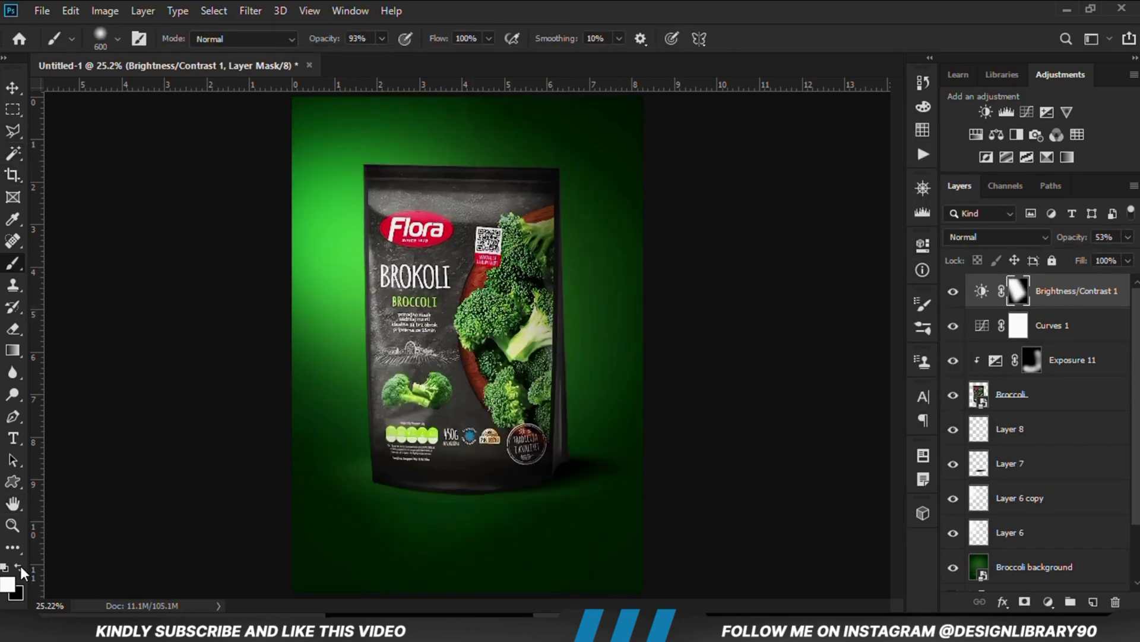
{"action": "key", "text": "bracketright"}
{"action": "key", "text": "bracketright"}
{"action": "left_click_drag", "start_coordinate": [484, 521], "coordinate": [467, 544]}
Compare the composition with the Layer 7 shadow hidden and shown, and deselect all layers.
{"action": "left_click", "coordinate": [1010, 463]}
{"action": "left_click", "coordinate": [953, 464]}
{"action": "left_click", "coordinate": [953, 464]}
{"action": "left_click", "coordinate": [1000, 437]}
{"action": "left_click", "coordinate": [13, 87]}
{"action": "left_click", "coordinate": [43, 92]}
{"action": "left_click", "coordinate": [789, 433]}
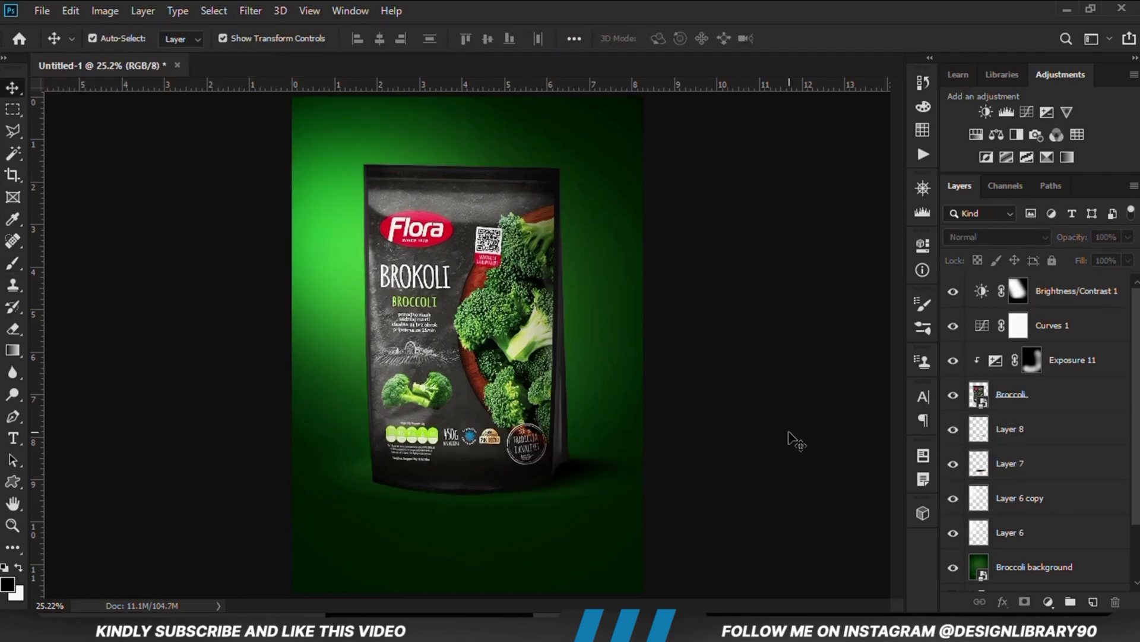